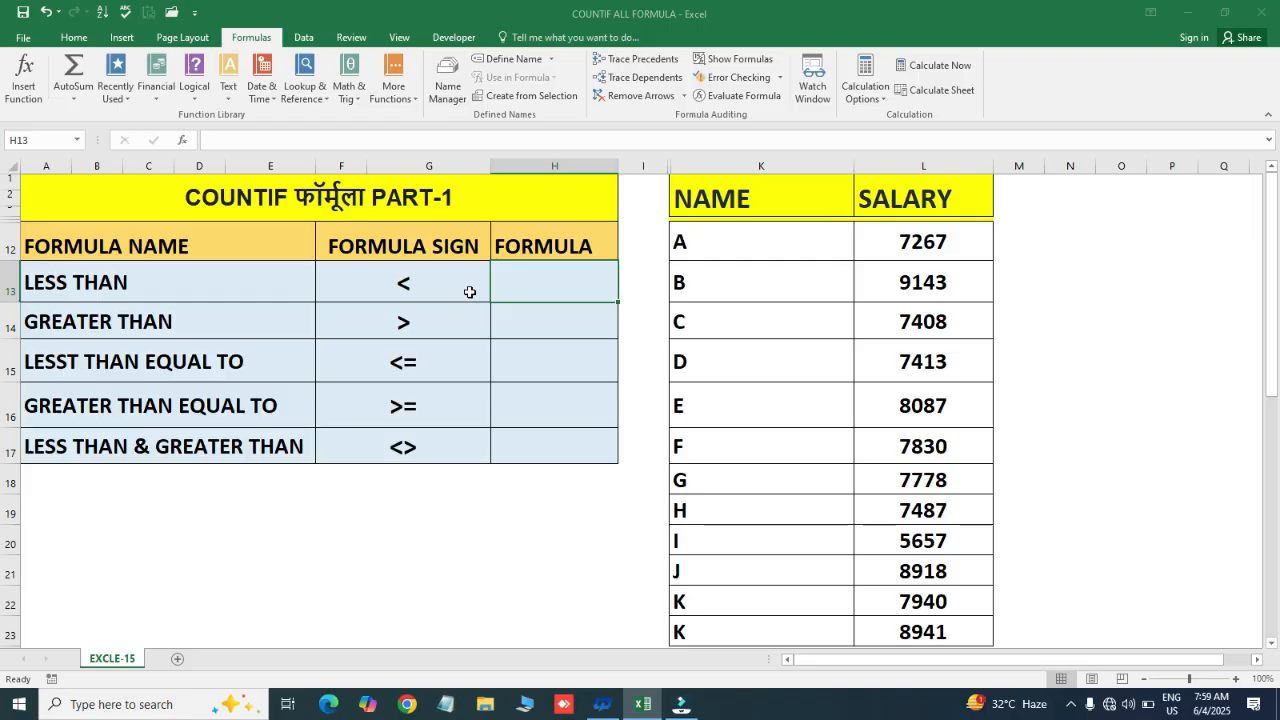
# Step: Examine the COUNTIF table's formula names, their comparison signs and the empty formula cells H13:H17
pyautogui.click(469, 291)
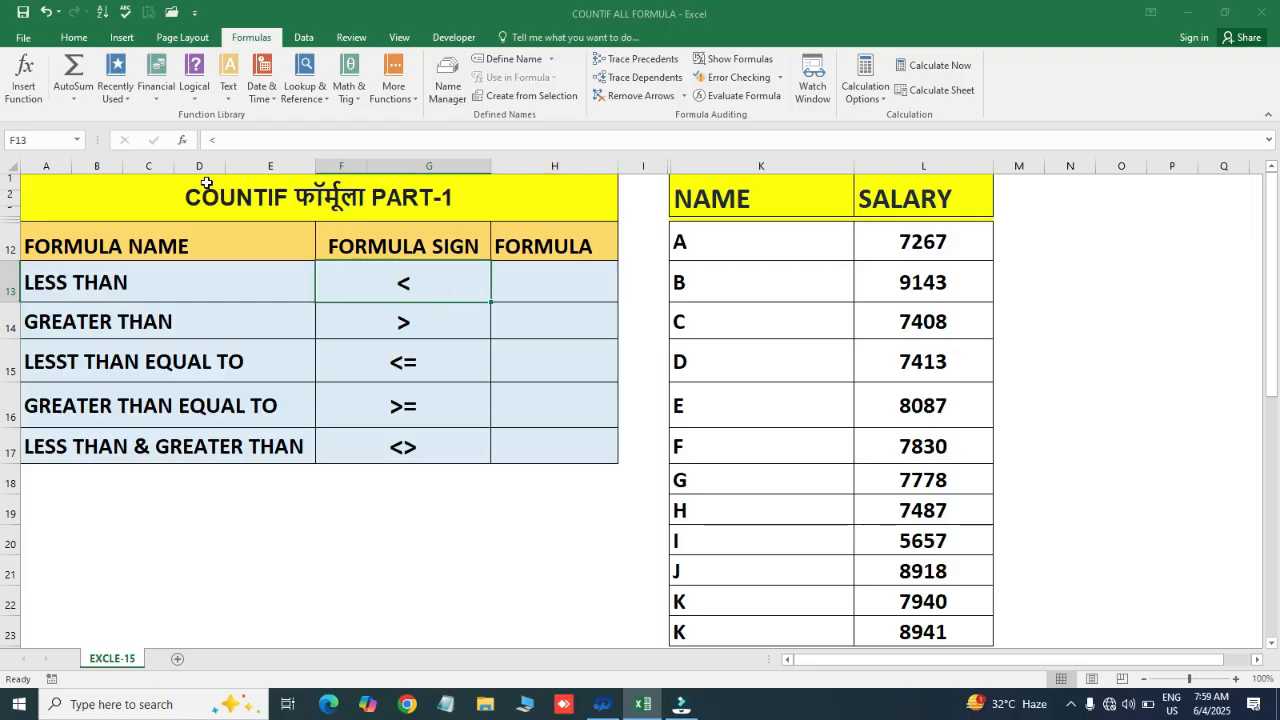
pyautogui.click(264, 324)
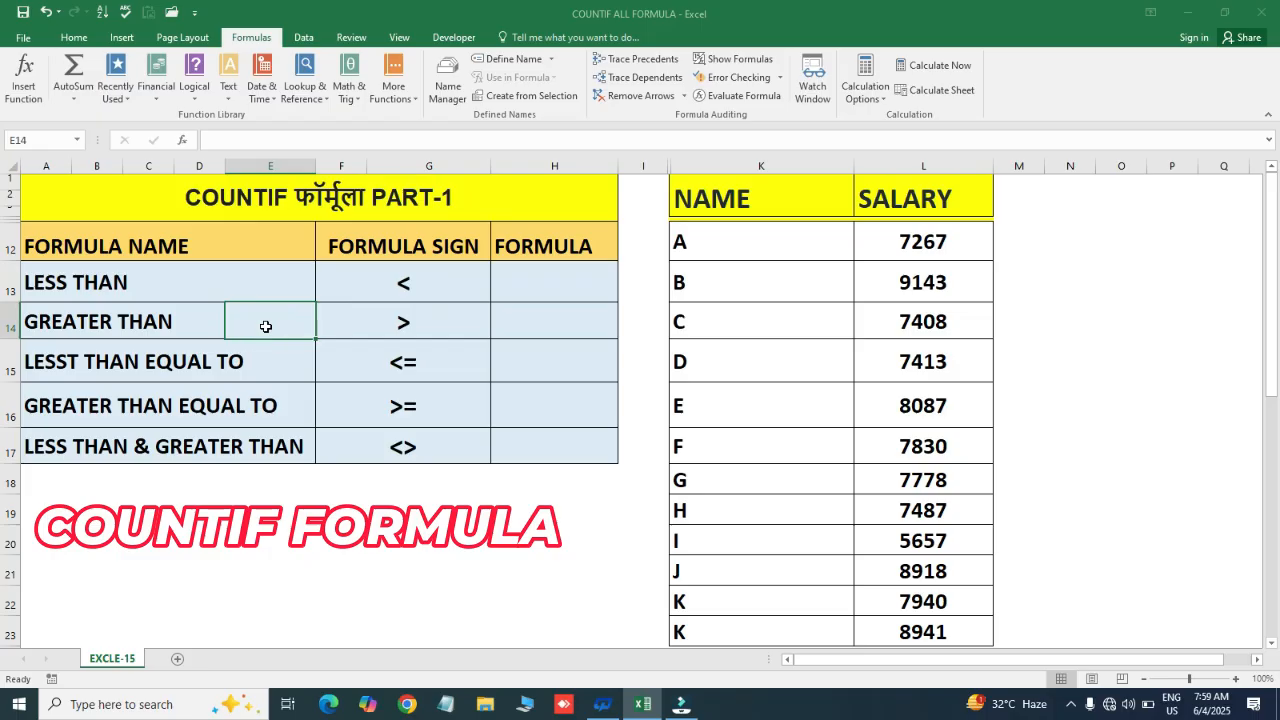
pyautogui.moveTo(391, 279); pyautogui.dragTo(390, 452)
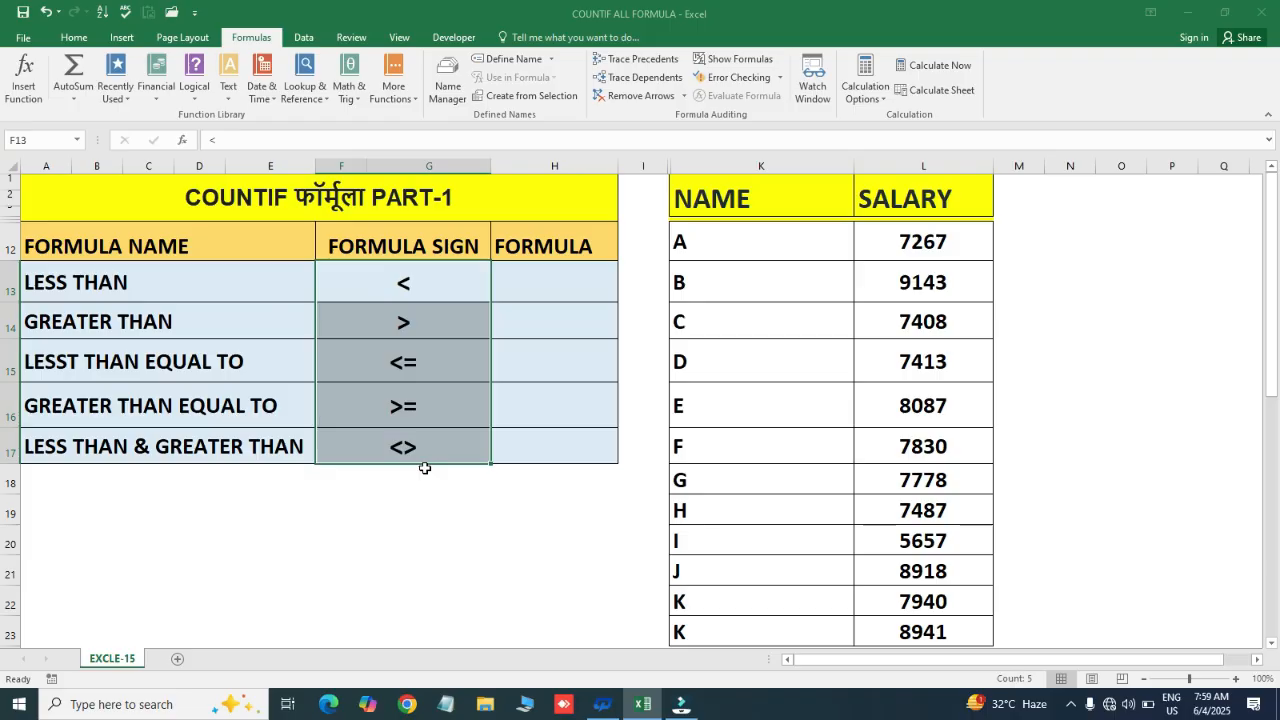
pyautogui.click(562, 380)
pyautogui.moveTo(423, 282); pyautogui.dragTo(421, 445)
pyautogui.click(543, 281)
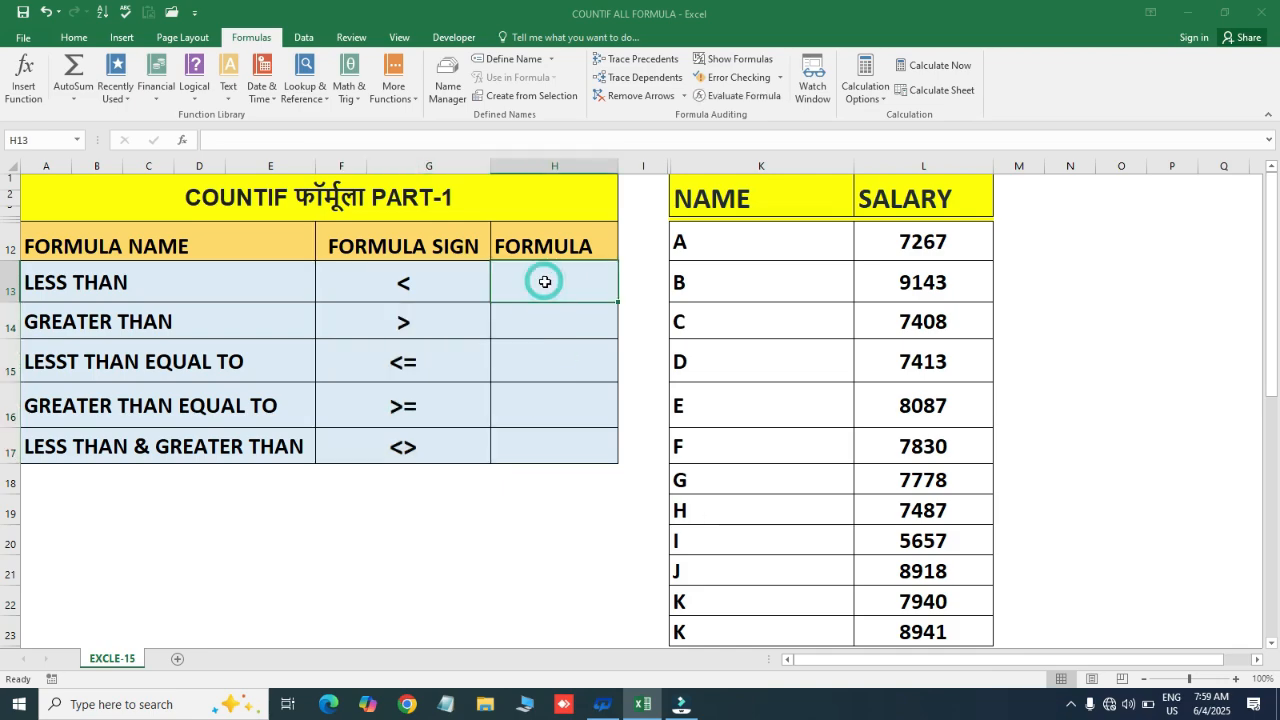
pyautogui.click(542, 397)
pyautogui.moveTo(555, 289); pyautogui.dragTo(537, 443)
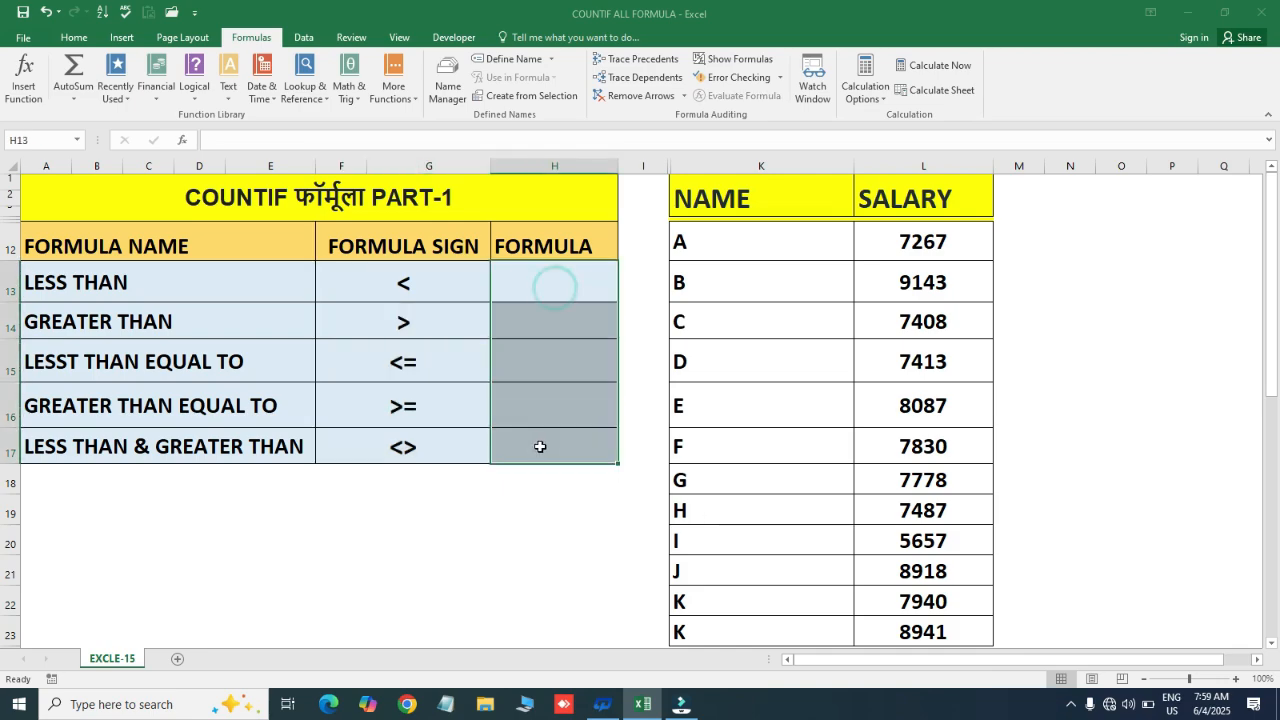
pyautogui.click(420, 343)
pyautogui.moveTo(541, 275); pyautogui.dragTo(543, 442)
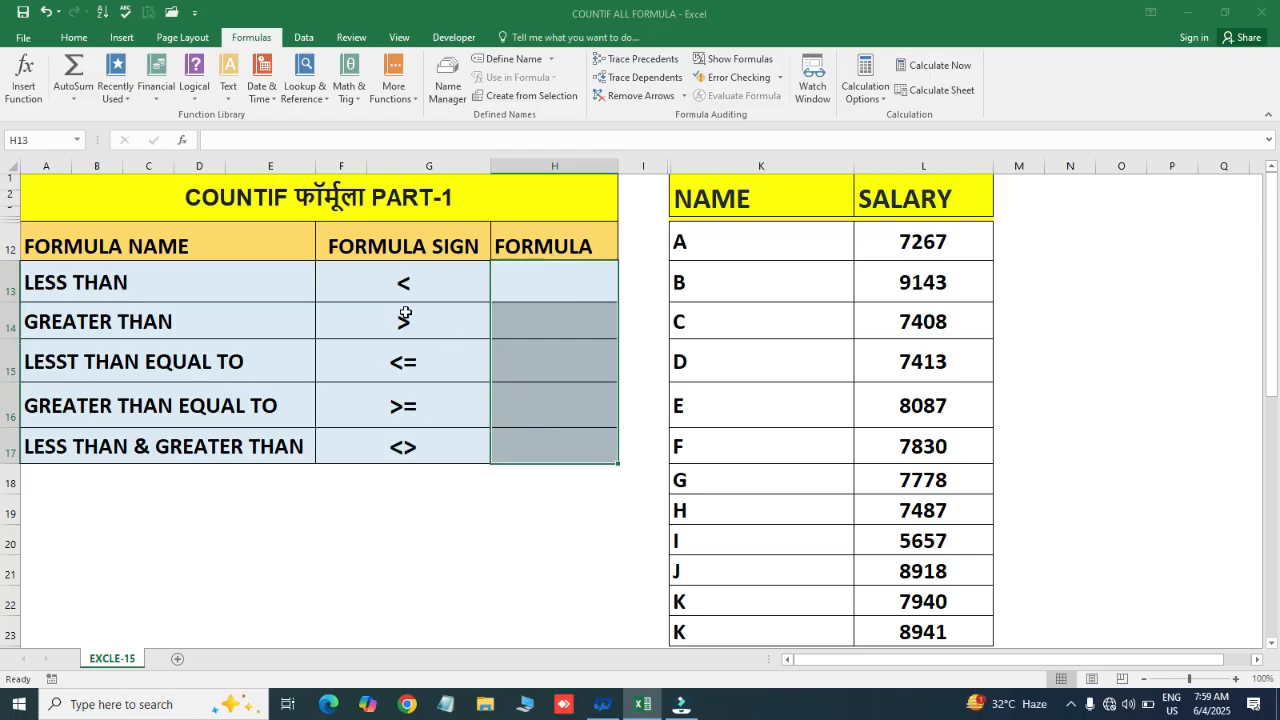
pyautogui.click(331, 207)
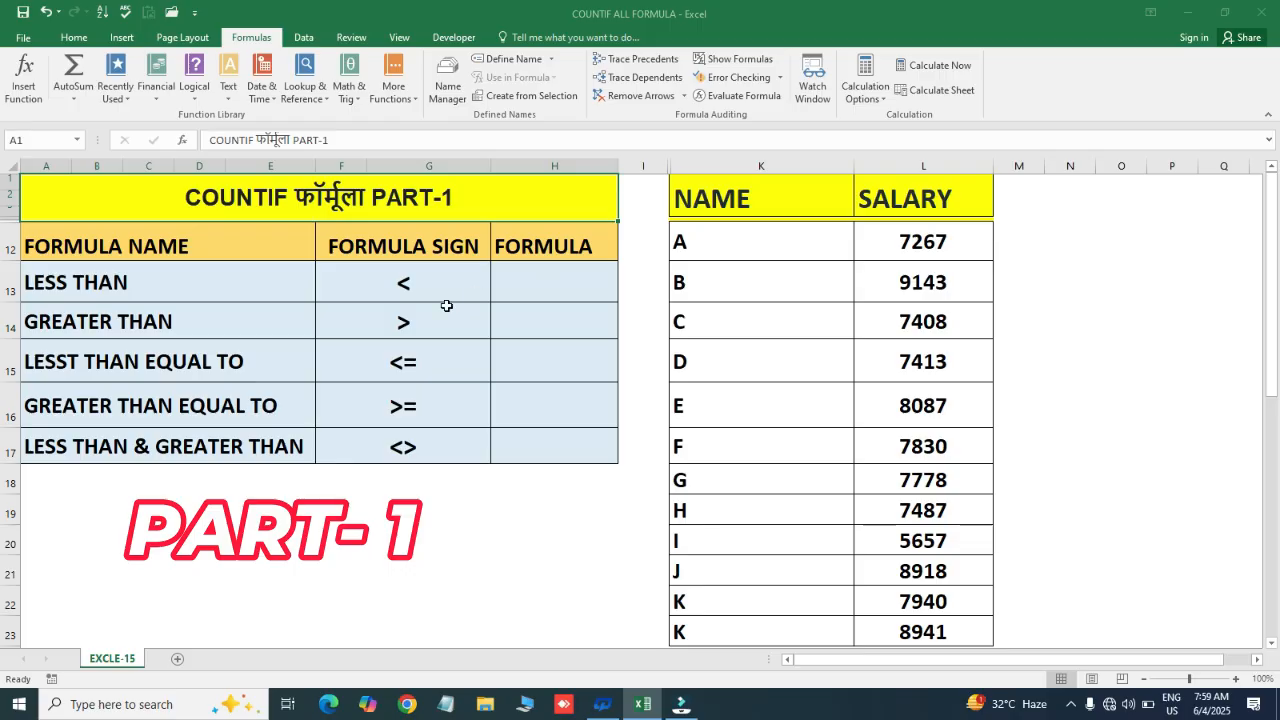
pyautogui.moveTo(537, 277); pyautogui.dragTo(542, 446)
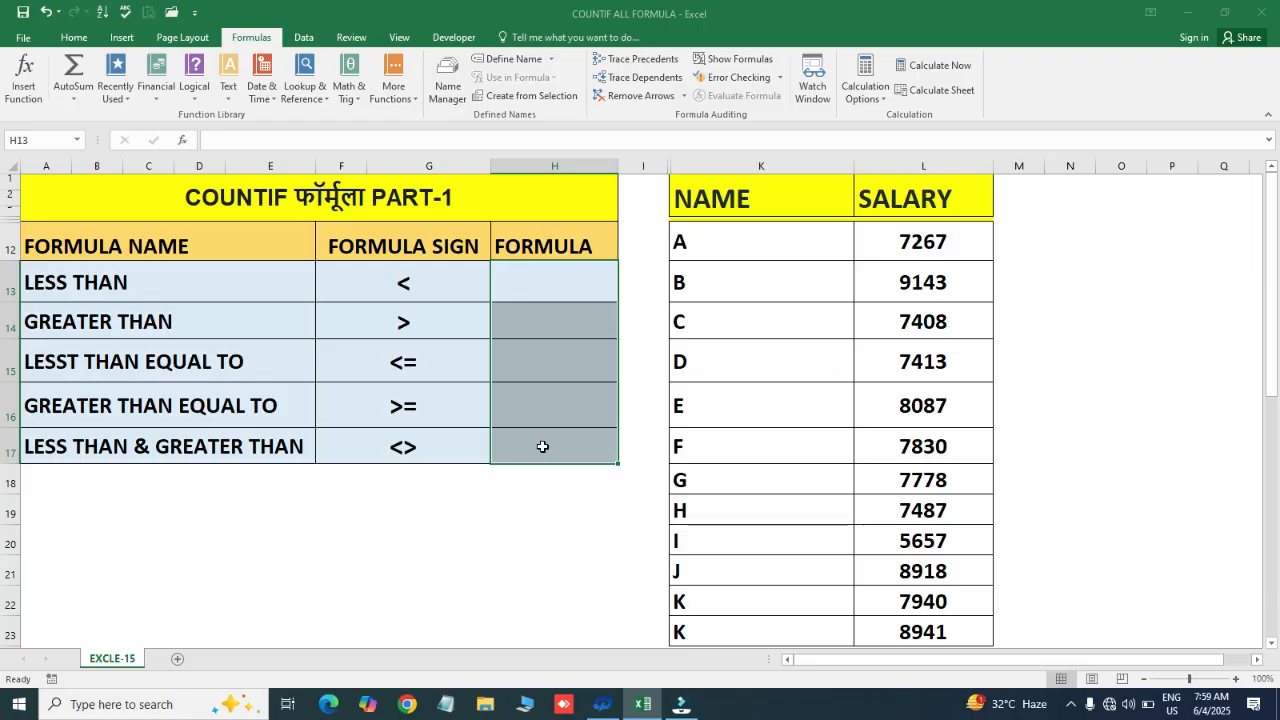
pyautogui.click(440, 411)
pyautogui.moveTo(548, 283); pyautogui.dragTo(554, 446)
pyautogui.click(415, 349)
pyautogui.moveTo(549, 286); pyautogui.dragTo(549, 455)
pyautogui.click(560, 282)
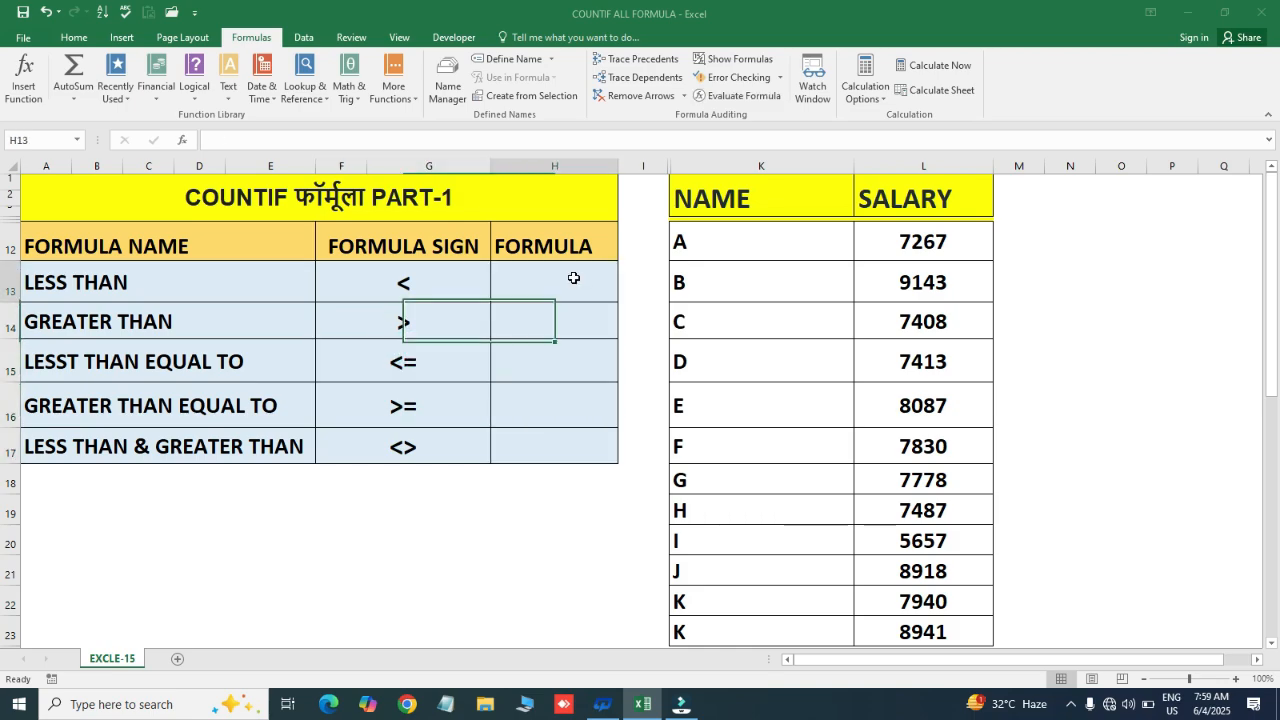
pyautogui.moveTo(569, 382); pyautogui.dragTo(563, 449)
pyautogui.click(413, 357)
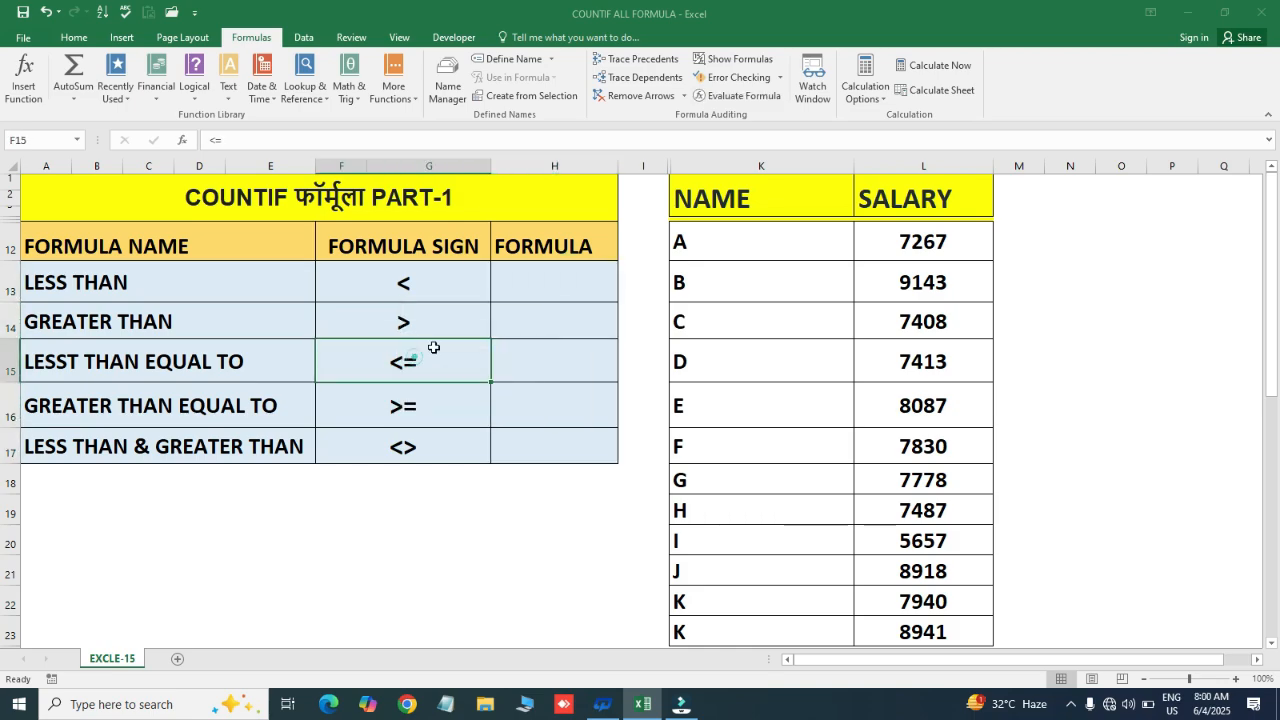
pyautogui.click(542, 289)
pyautogui.moveTo(542, 289); pyautogui.dragTo(548, 451)
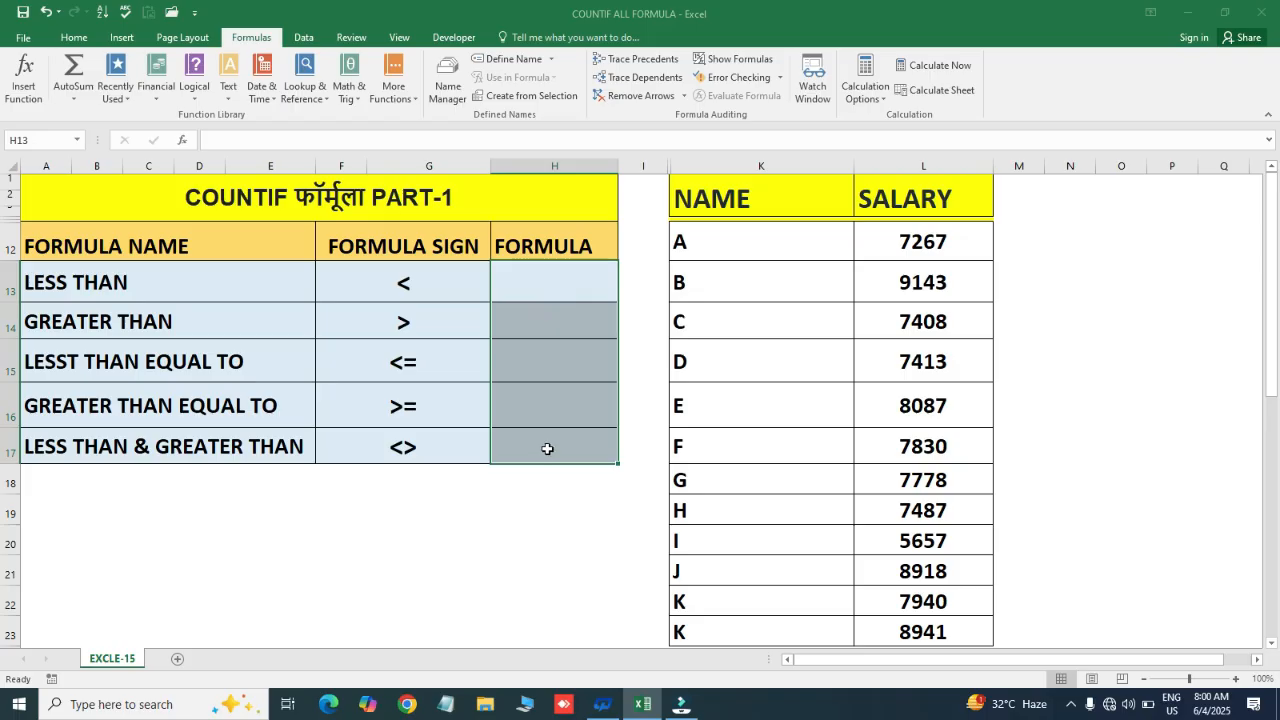
pyautogui.click(418, 357)
pyautogui.moveTo(537, 290); pyautogui.dragTo(541, 449)
pyautogui.click(440, 290)
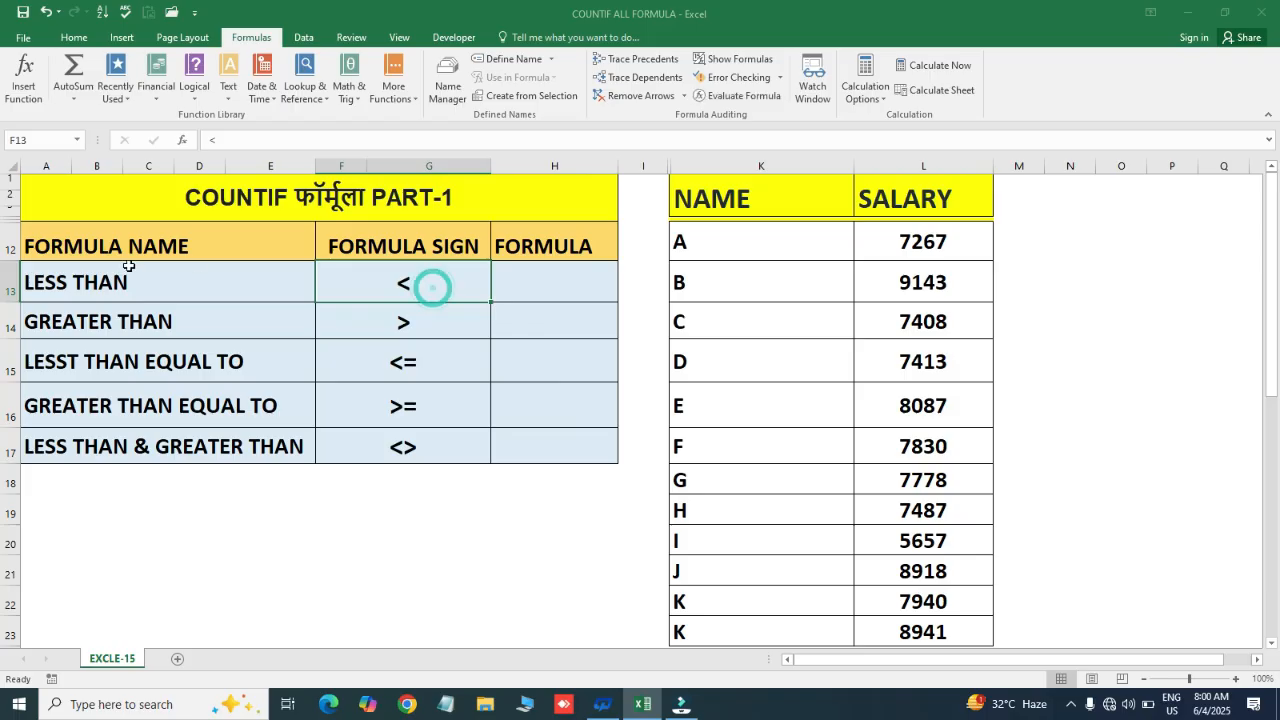
pyautogui.moveTo(130, 252); pyautogui.dragTo(129, 475)
pyautogui.click(393, 281)
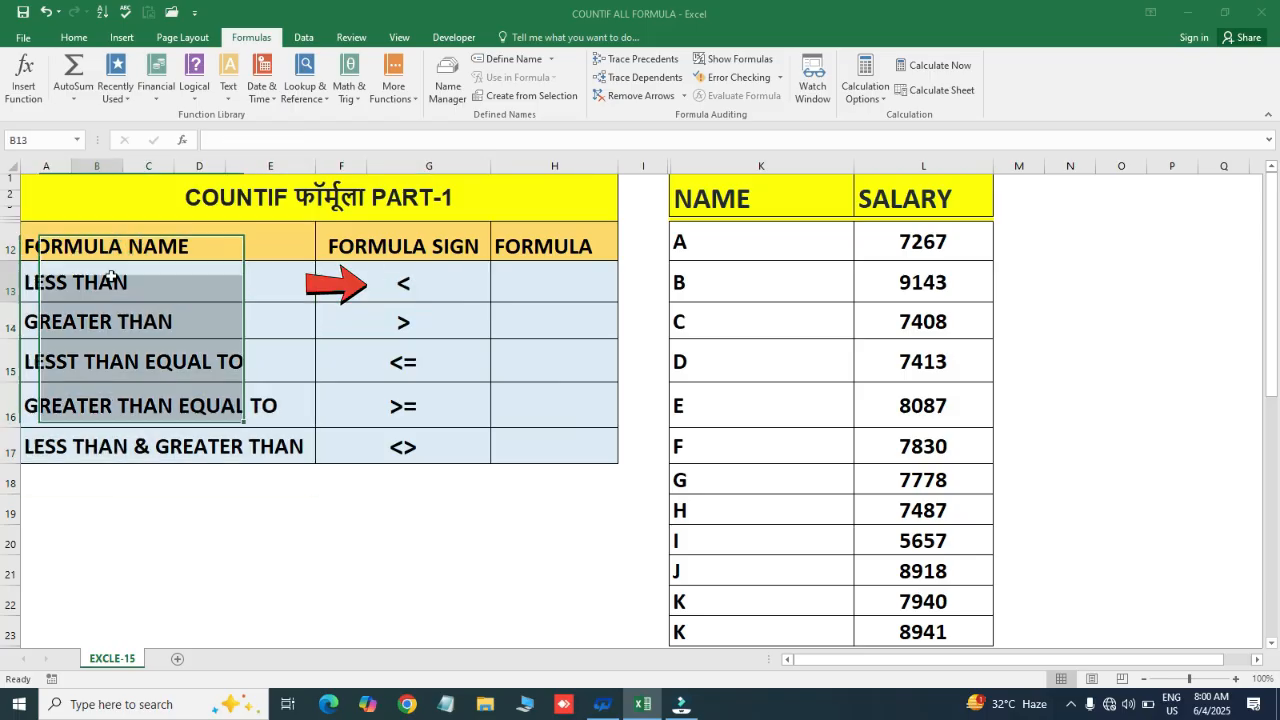
pyautogui.click(140, 284)
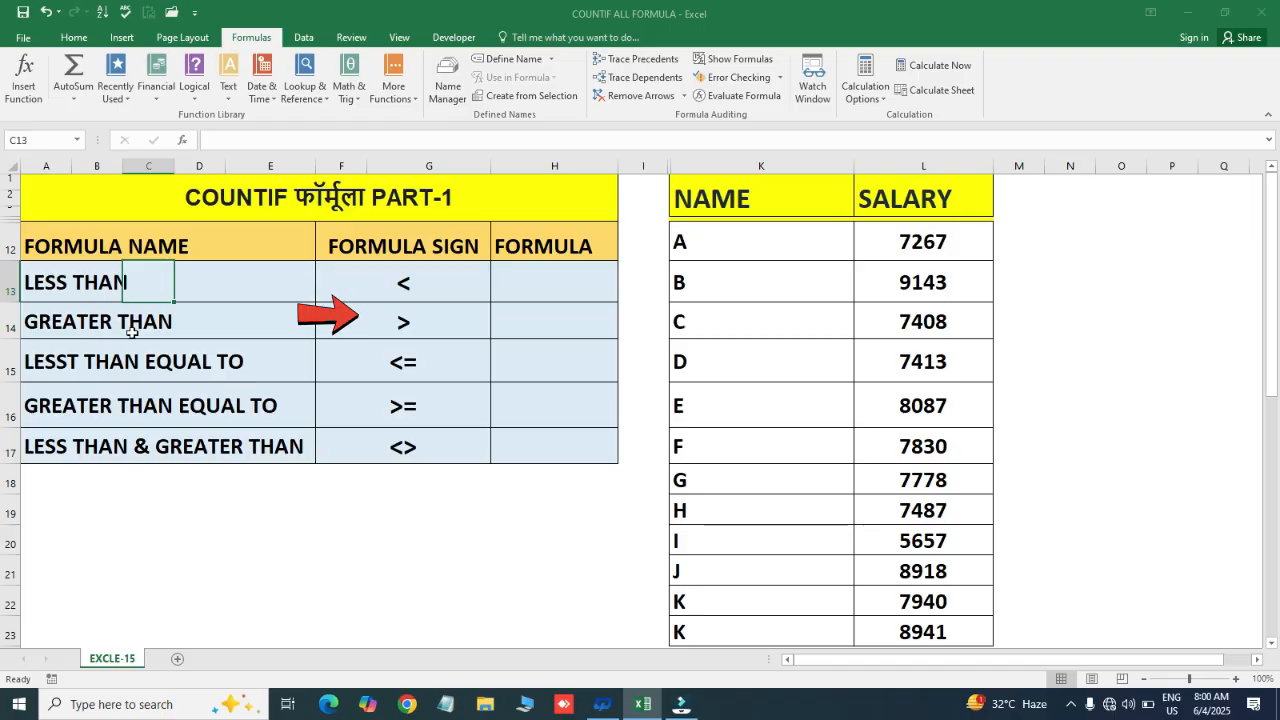
# Step: Correct the misspelled formula name in cell A15 to LESS THAN EQUAL TO
pyautogui.click(226, 320)
pyautogui.press('Left')
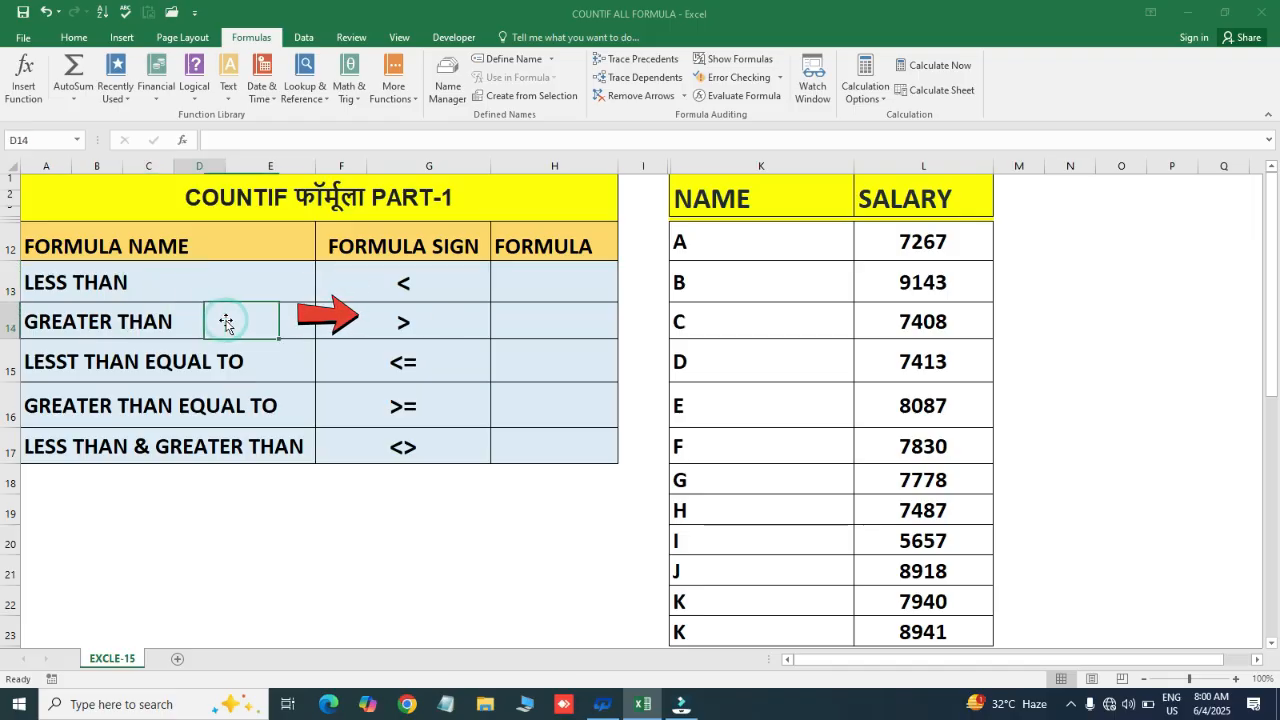
pyautogui.press('Down')
pyautogui.press('Down')
pyautogui.press('Left')
pyautogui.press('Left')
pyautogui.press('Up')
pyautogui.press('Left')
pyautogui.press('F2')
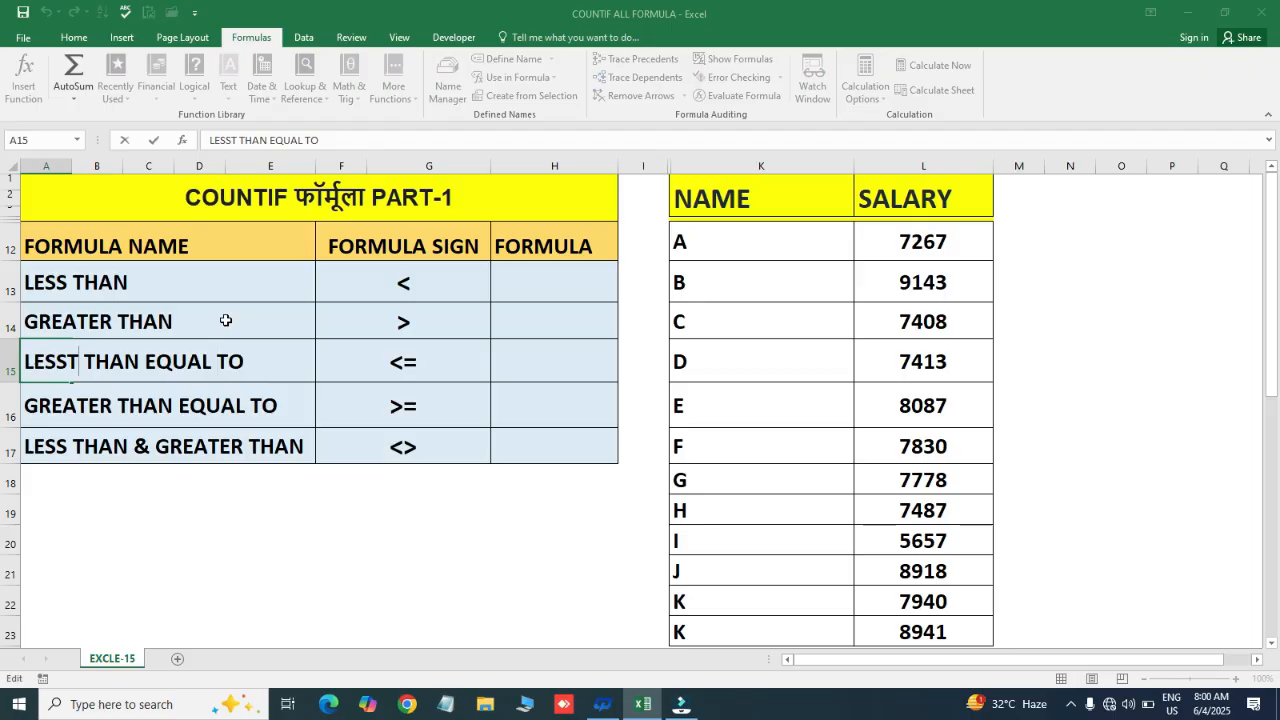
pyautogui.press('BackSpace')
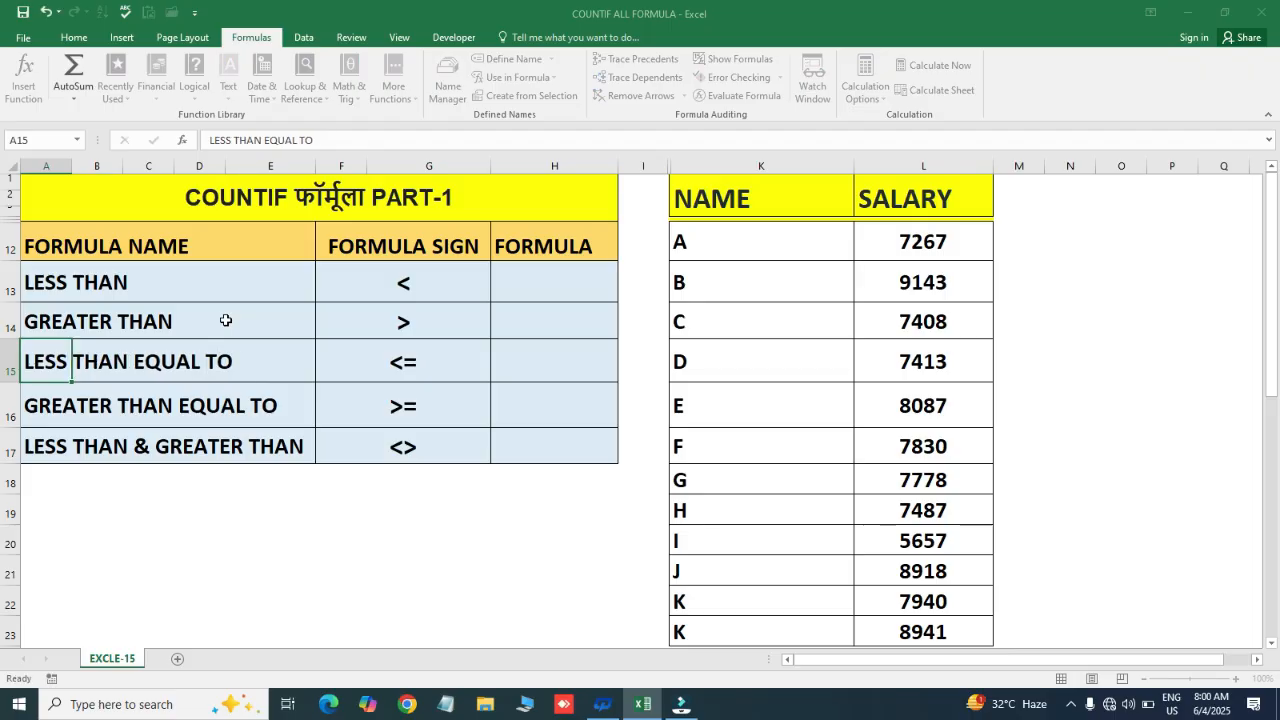
pyautogui.press('Return')
pyautogui.press('Up')
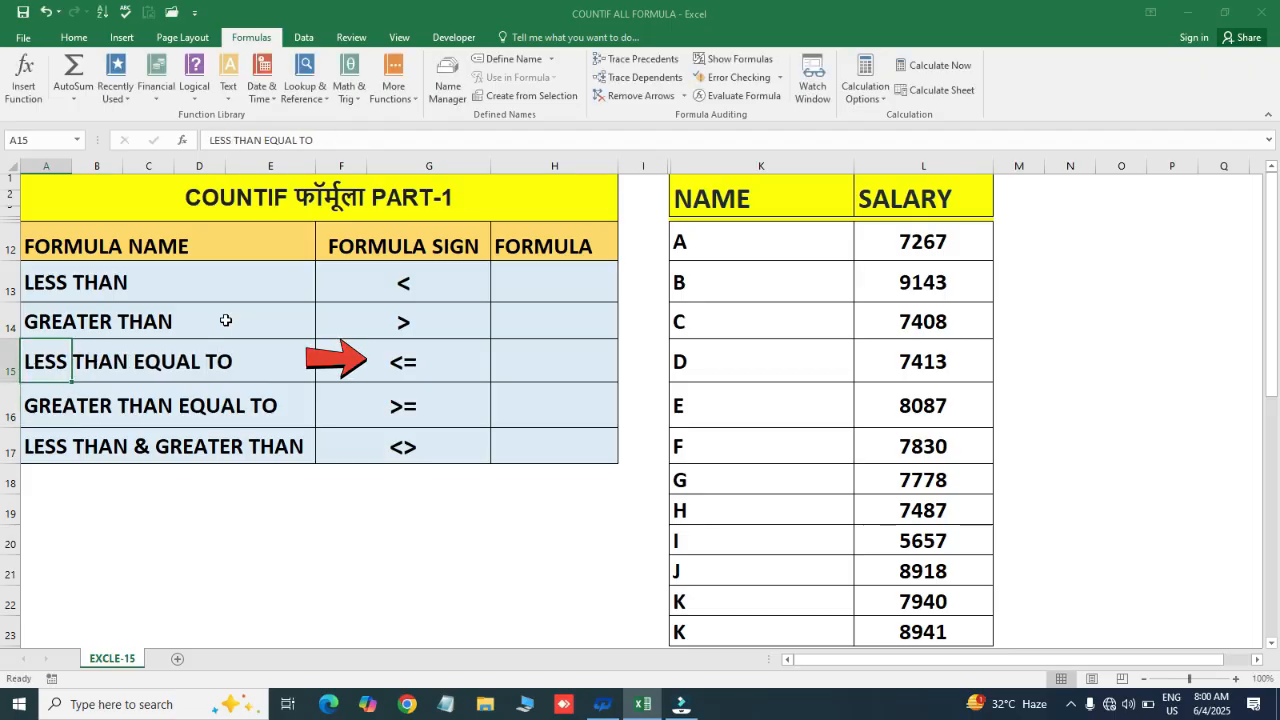
pyautogui.click(149, 364)
pyautogui.click(403, 361)
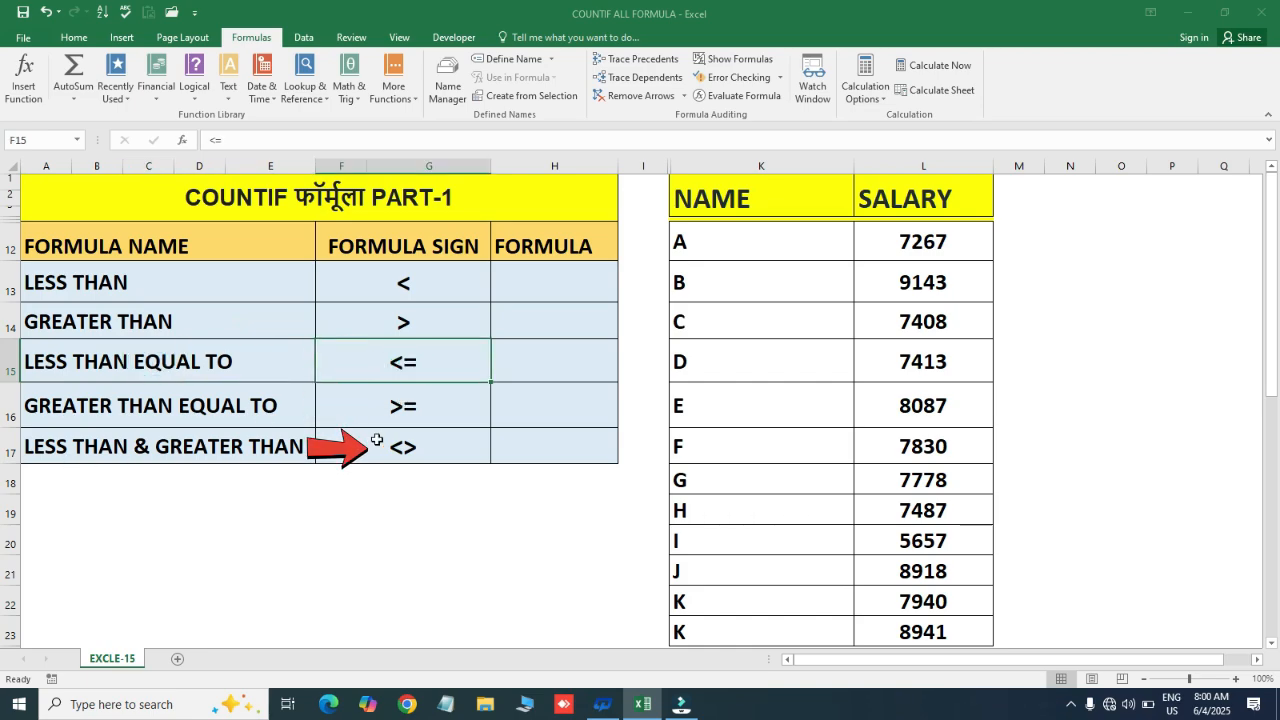
pyautogui.press('Down')
pyautogui.press('Down')
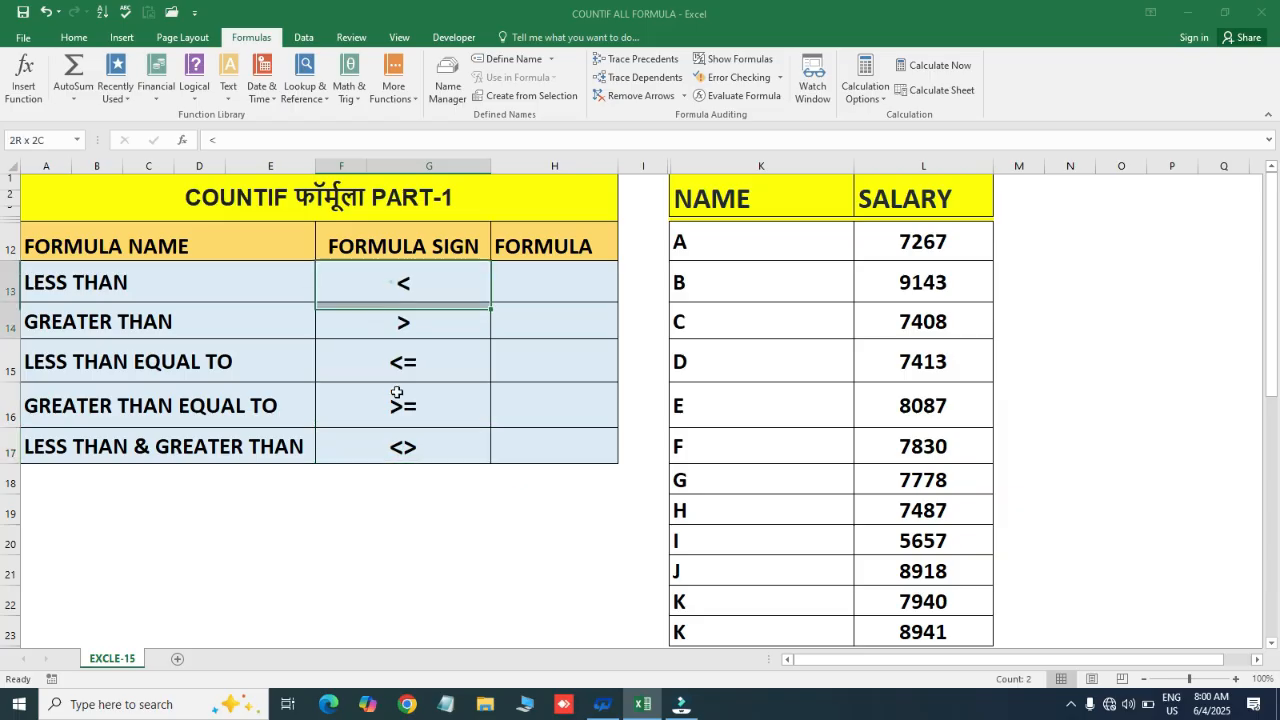
pyautogui.click(519, 275)
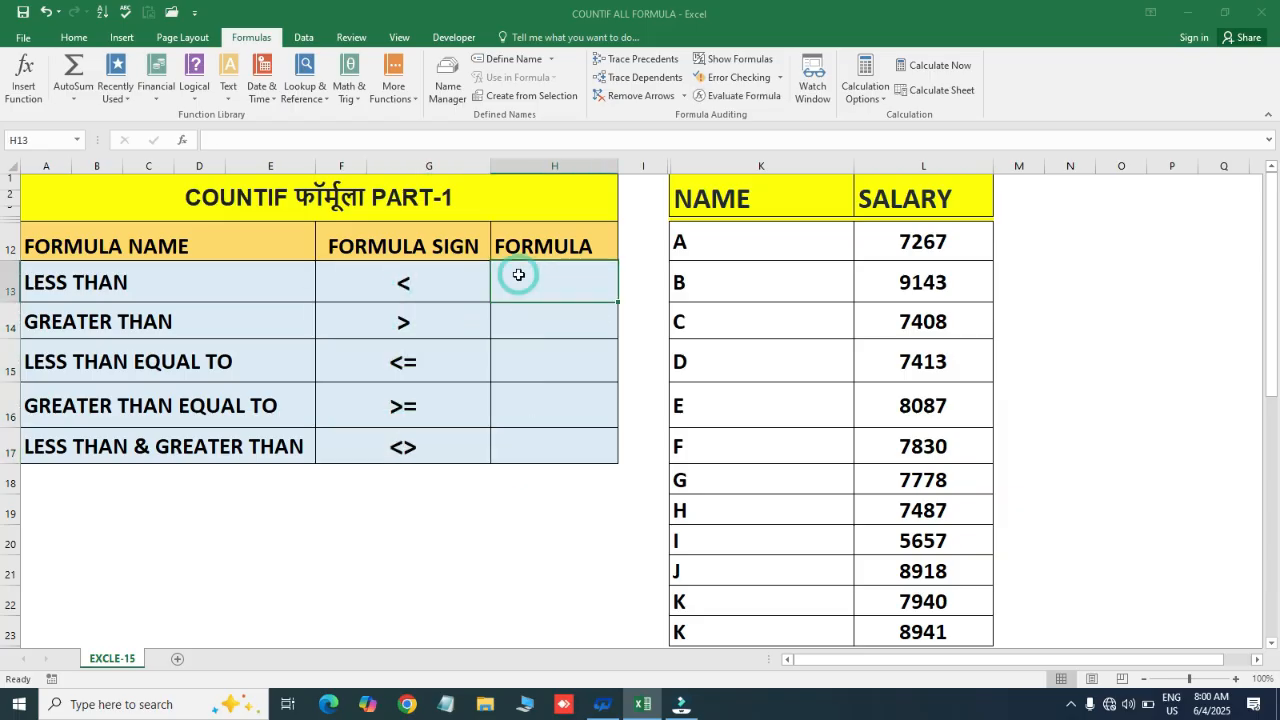
# Step: Examine the NAME and SALARY columns of the data table in columns K and L
pyautogui.moveTo(735, 161); pyautogui.dragTo(925, 160)
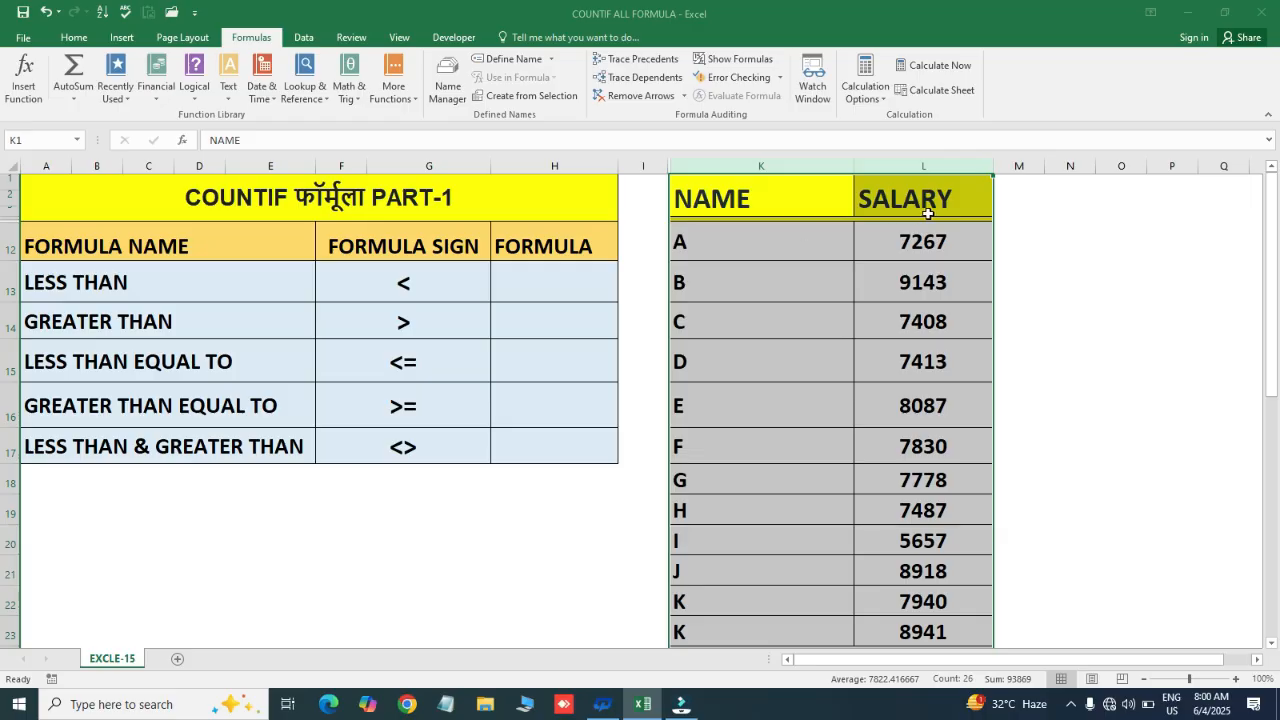
pyautogui.click(730, 234)
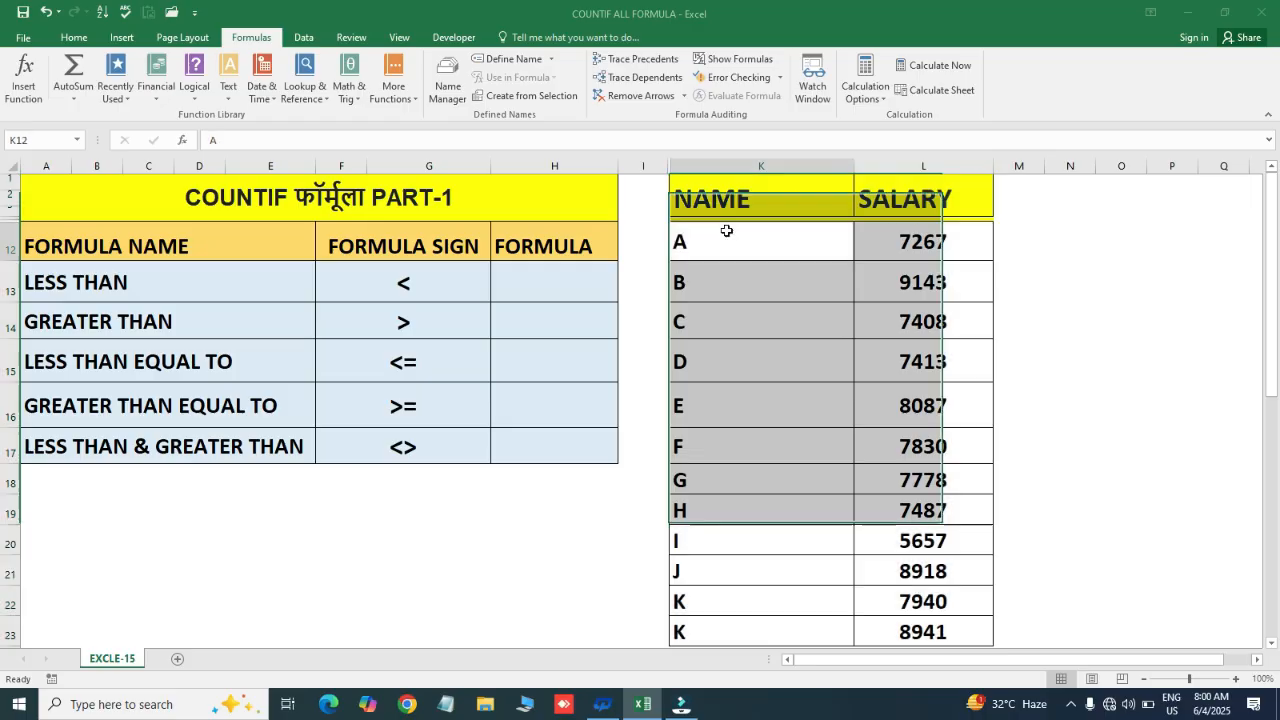
pyautogui.click(727, 320)
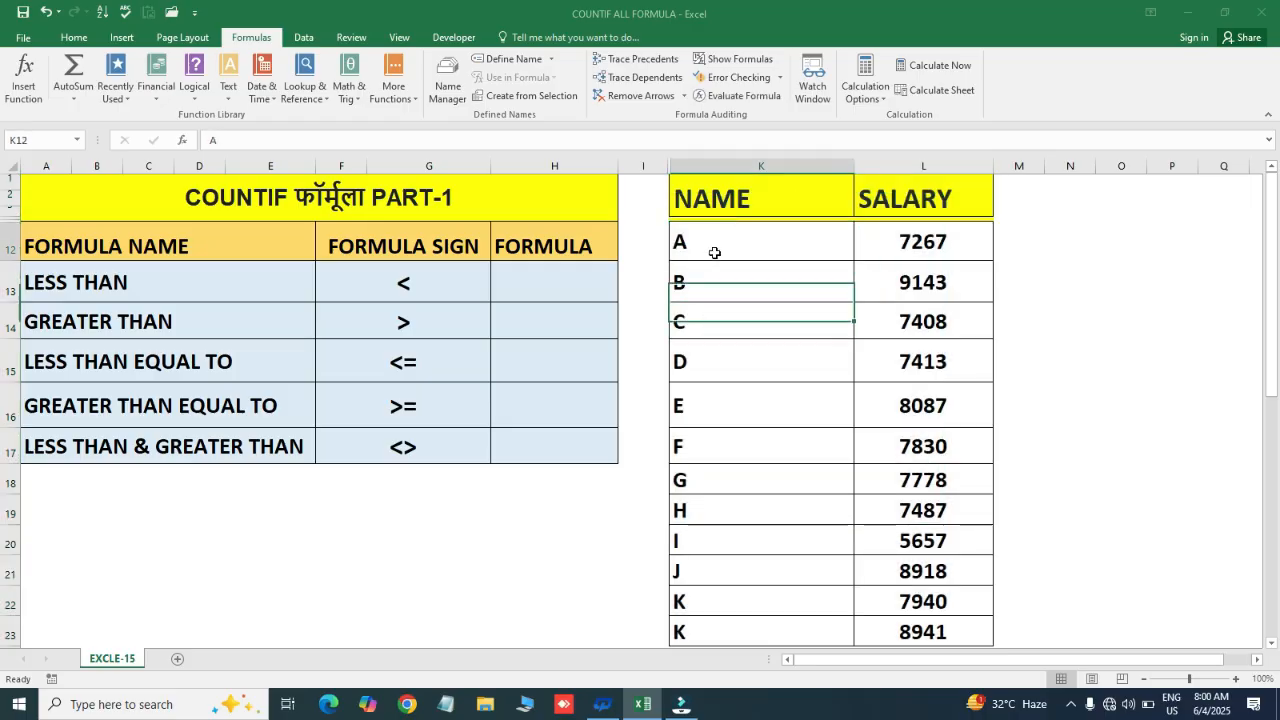
pyautogui.moveTo(714, 243); pyautogui.dragTo(709, 403)
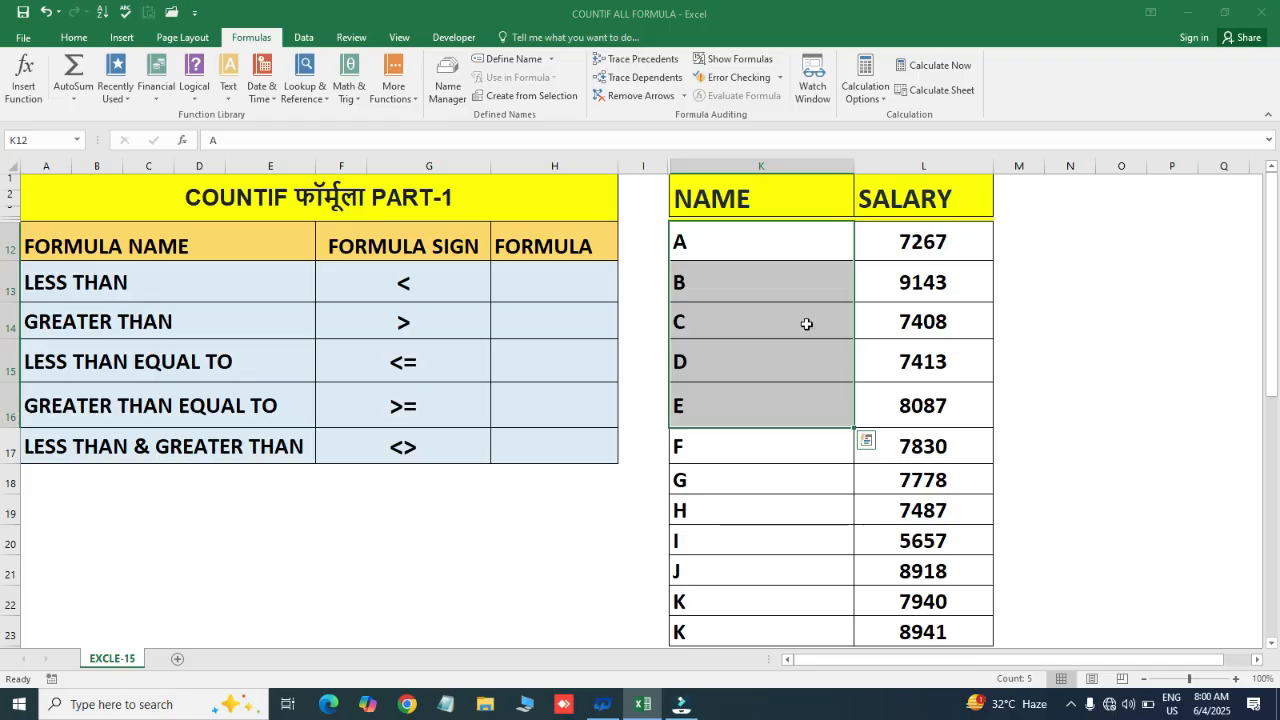
pyautogui.click(932, 238)
pyautogui.click(908, 316)
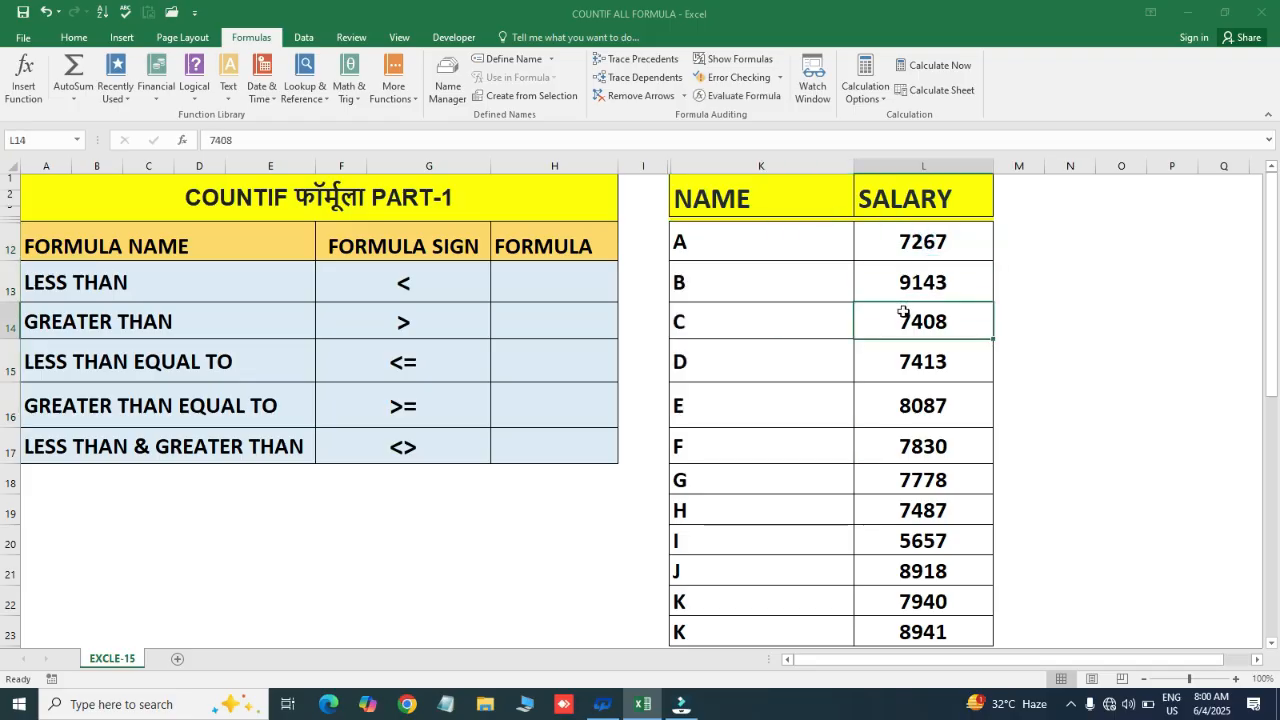
pyautogui.click(910, 240)
pyautogui.moveTo(910, 240); pyautogui.dragTo(906, 445)
pyautogui.click(794, 335)
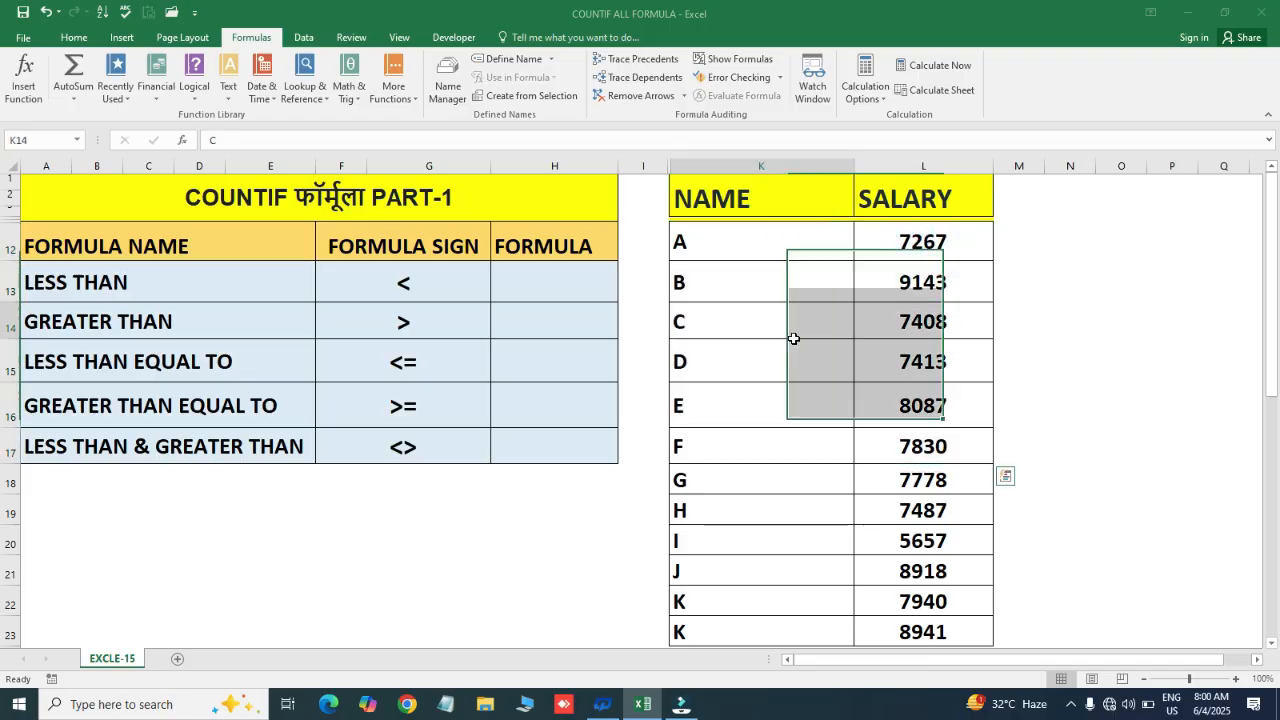
pyautogui.moveTo(913, 250); pyautogui.dragTo(909, 357)
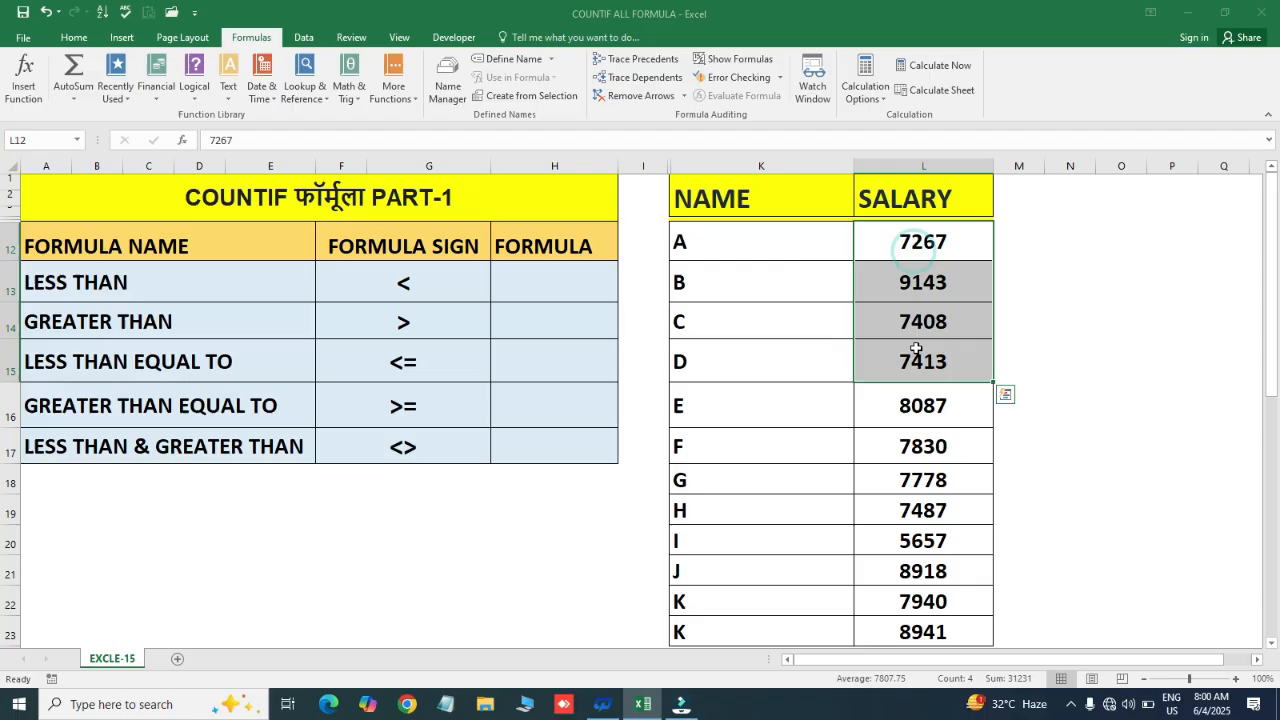
pyautogui.click(820, 337)
pyautogui.click(919, 245)
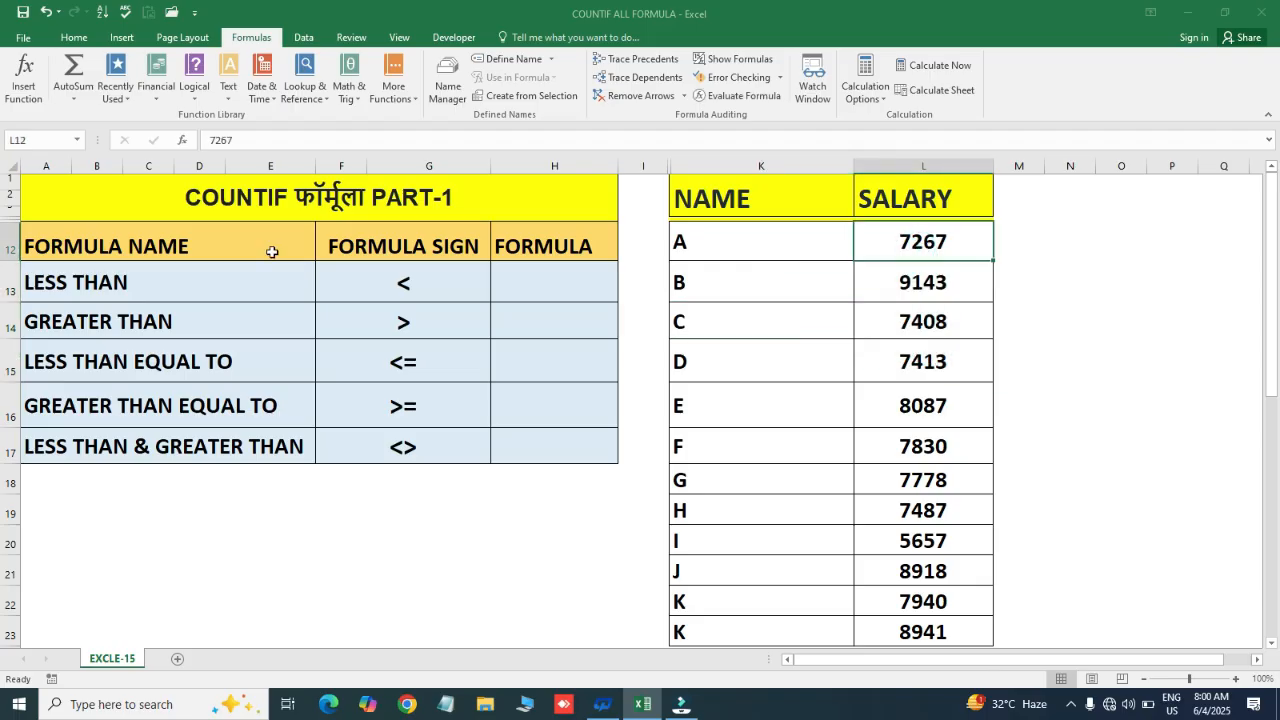
# Step: Review the criteria in the FORMULA SIGN column and the matching blank cells H13:H17 in the FORMULA column
pyautogui.moveTo(396, 285); pyautogui.dragTo(405, 510)
pyautogui.moveTo(394, 300); pyautogui.dragTo(393, 466)
pyautogui.click(568, 278)
pyautogui.click(406, 282)
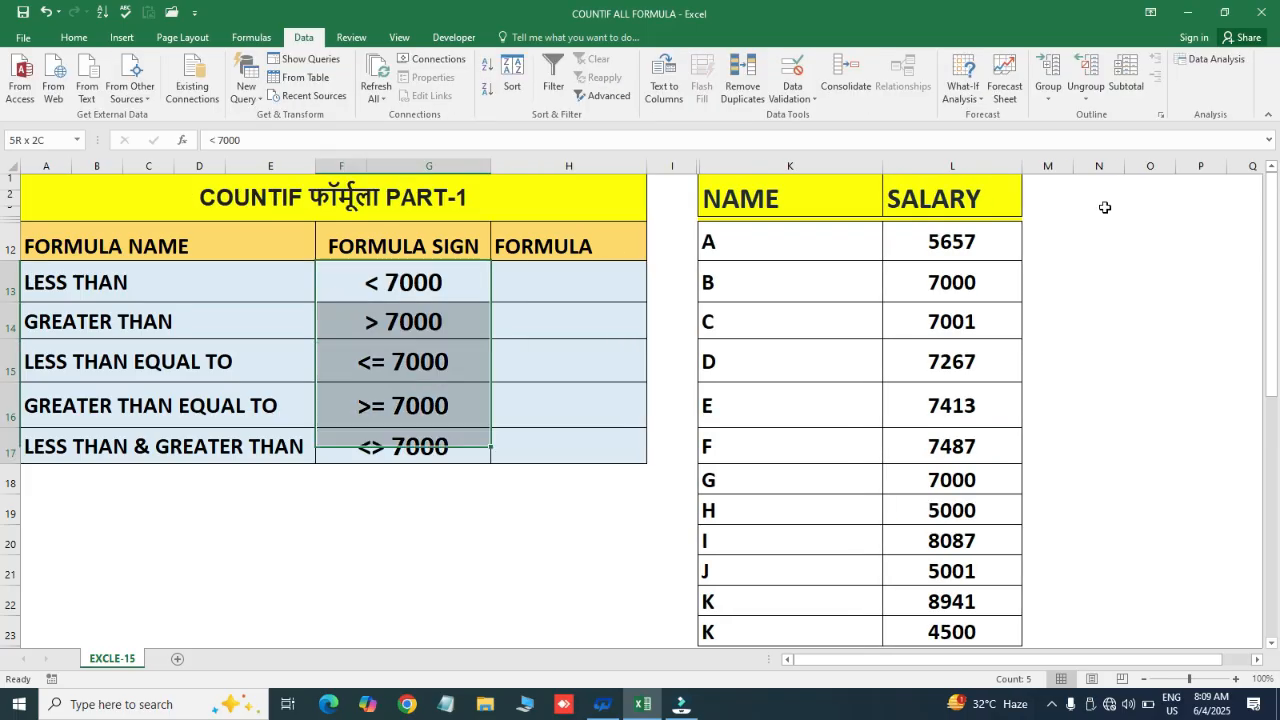
pyautogui.moveTo(409, 282); pyautogui.dragTo(417, 454)
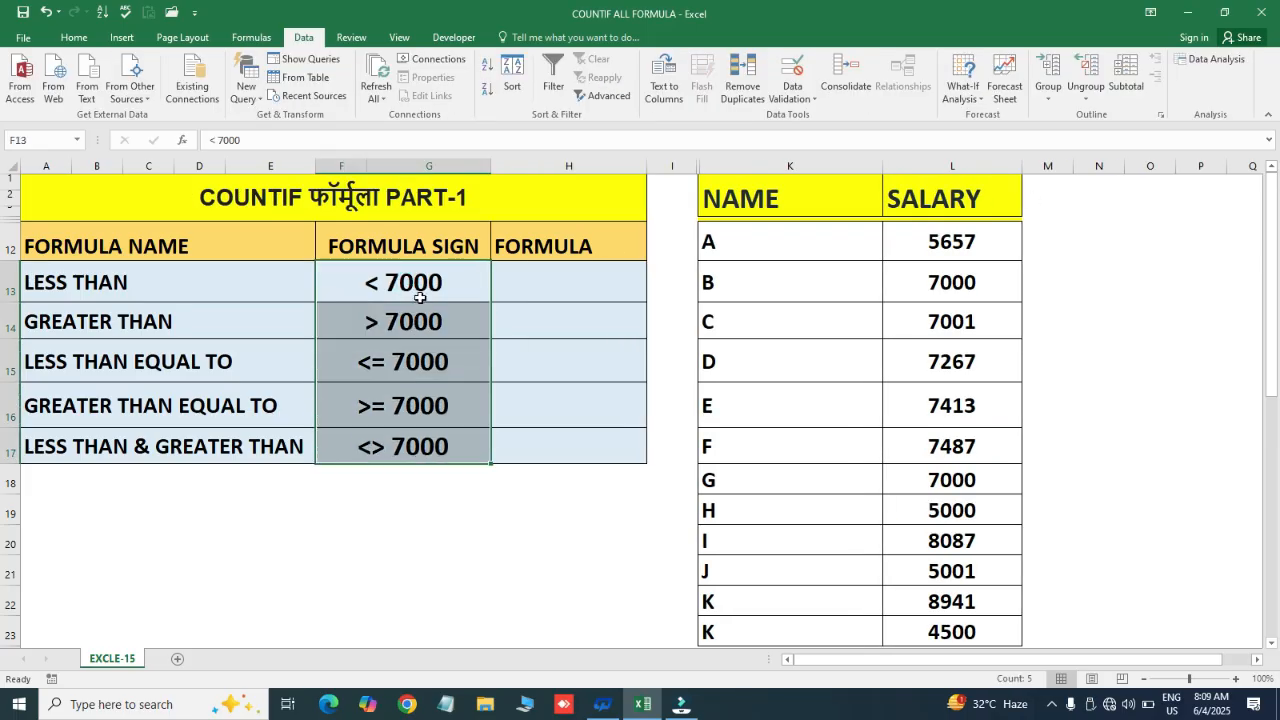
pyautogui.moveTo(420, 297); pyautogui.dragTo(400, 286)
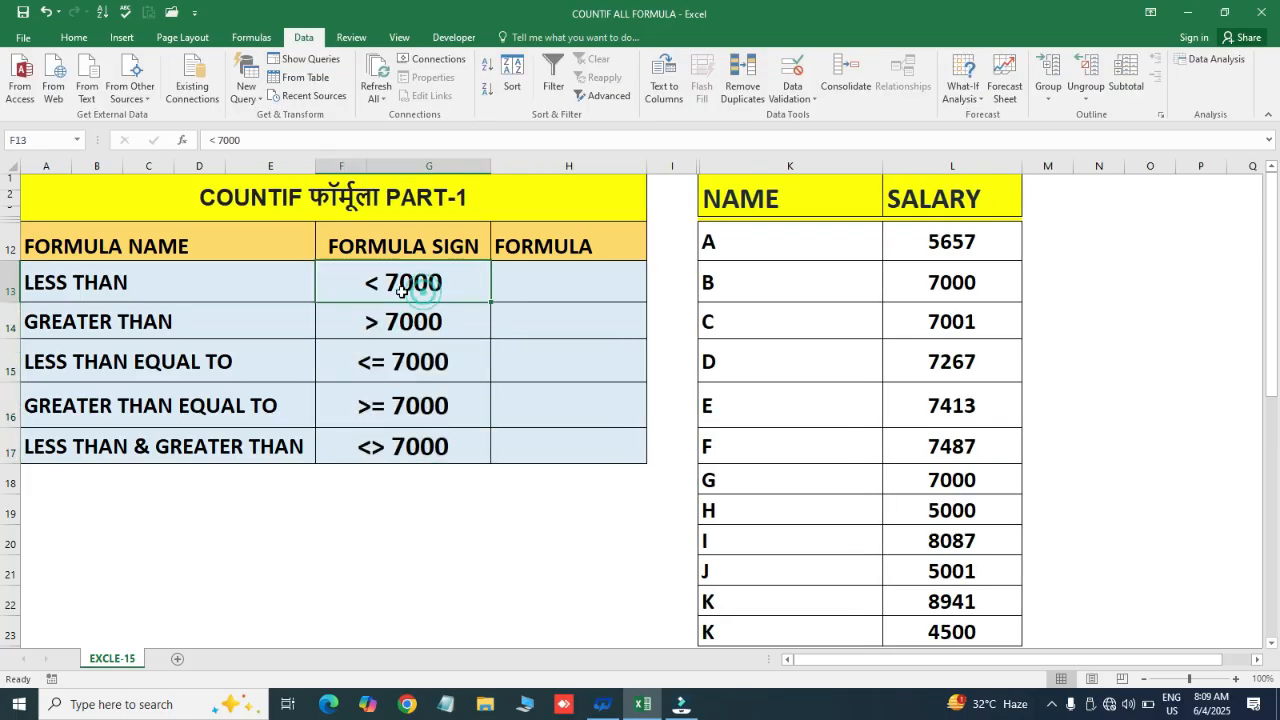
pyautogui.click(452, 317)
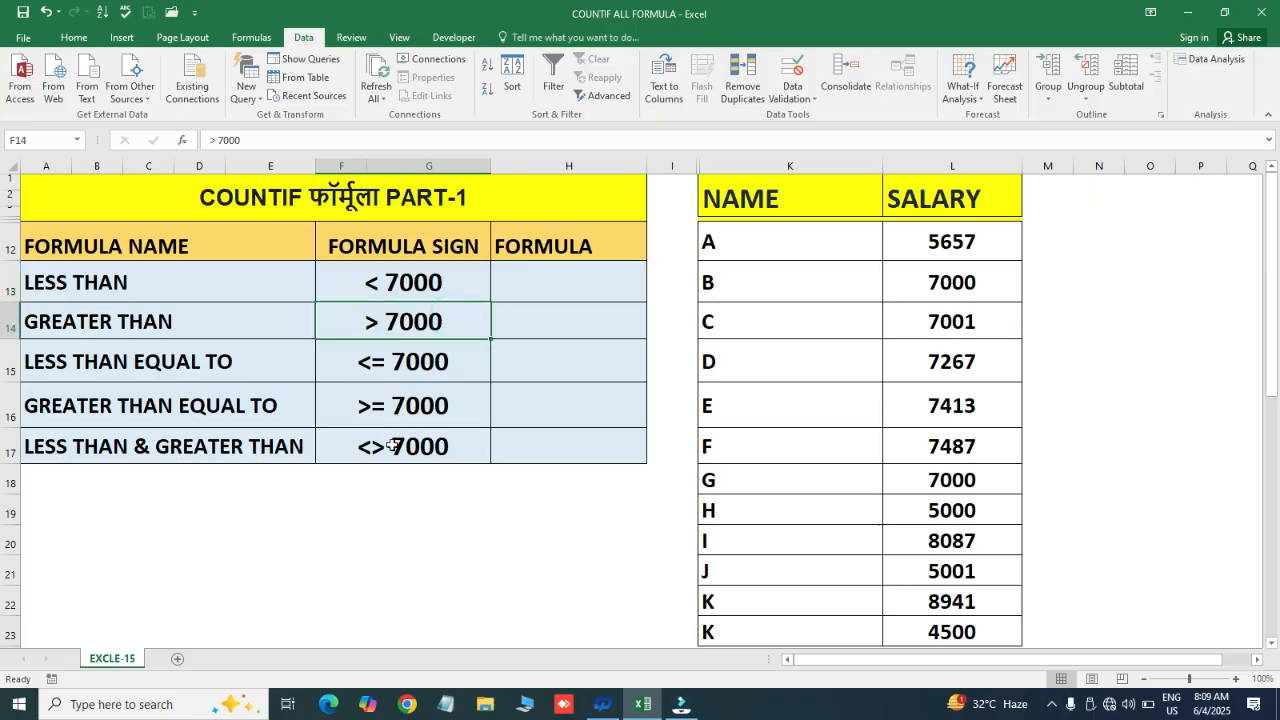
pyautogui.moveTo(531, 284); pyautogui.dragTo(535, 474)
pyautogui.click(534, 458)
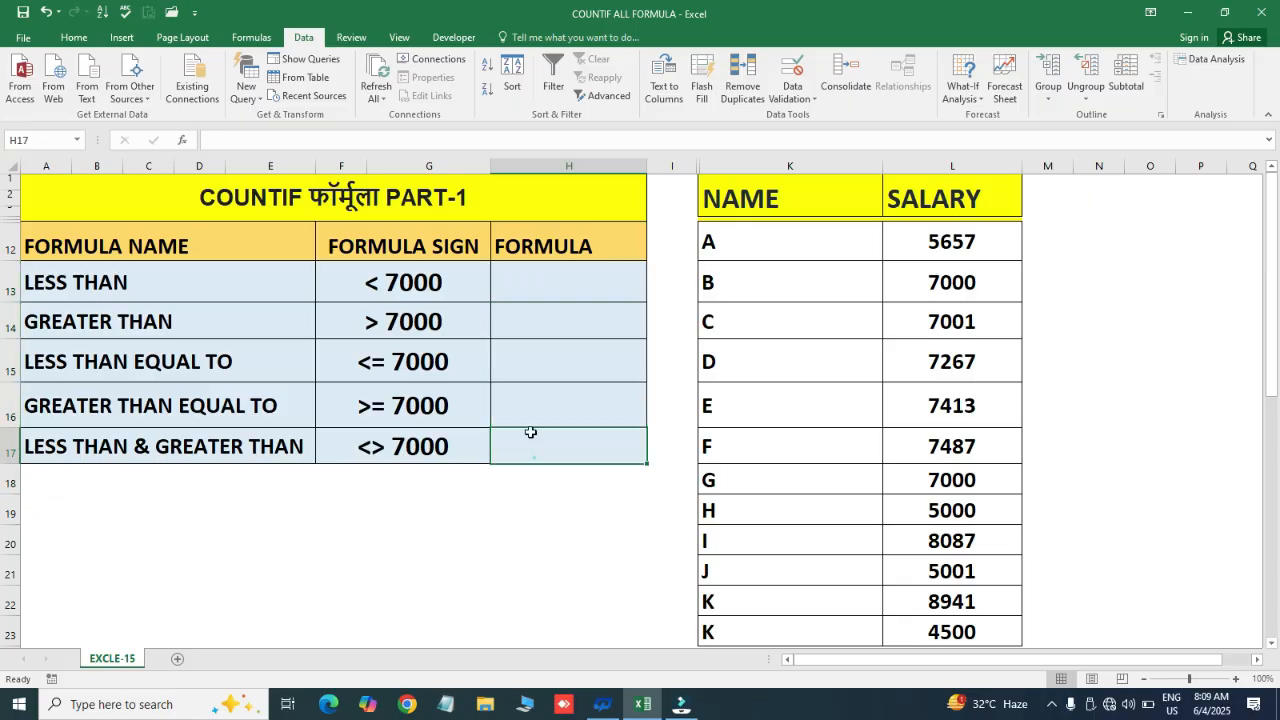
pyautogui.moveTo(526, 269); pyautogui.dragTo(524, 440)
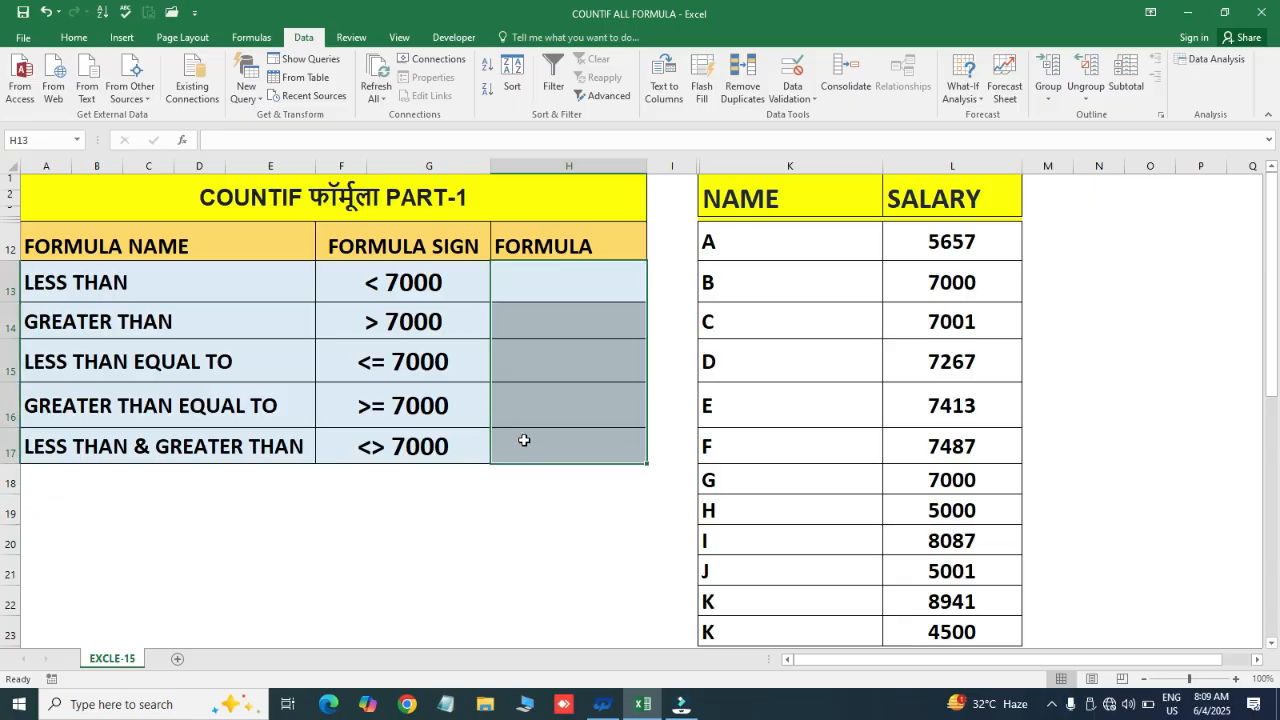
# Step: Go through each comparison criterion in F13:F17 together with its empty formula cell and the SALARY column it applies to
pyautogui.click(531, 284)
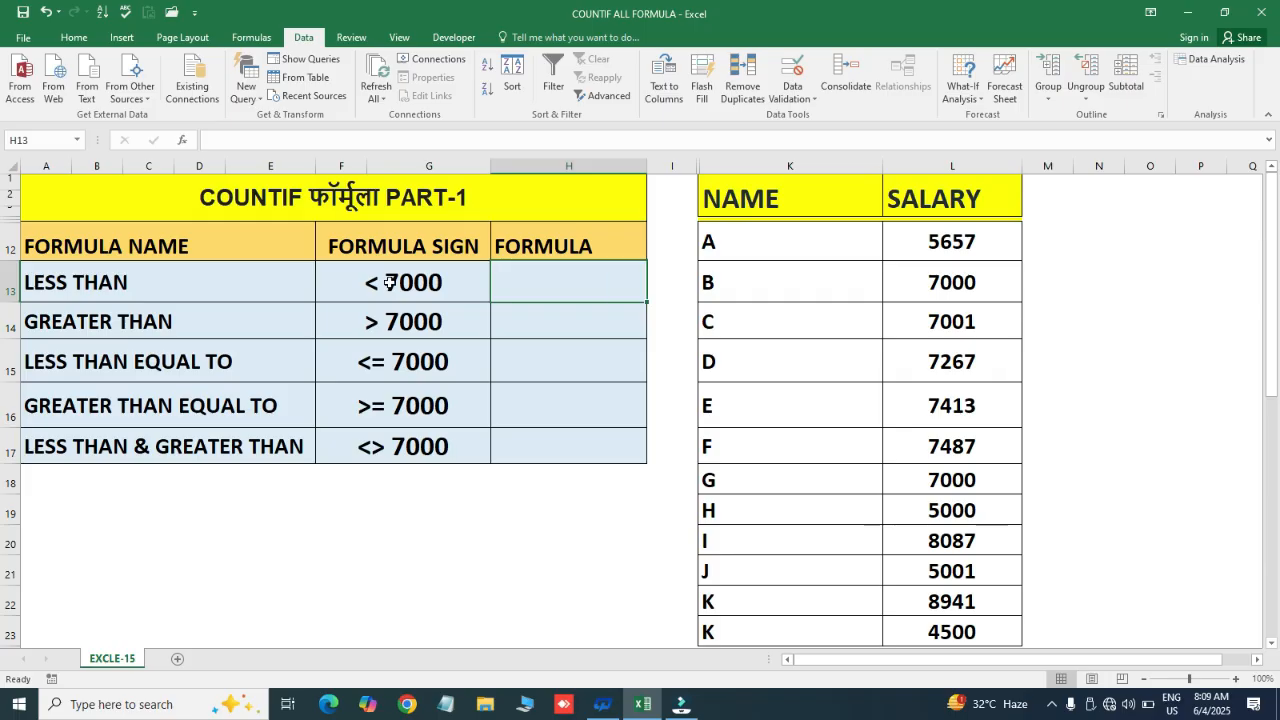
pyautogui.click(574, 276)
pyautogui.click(931, 163)
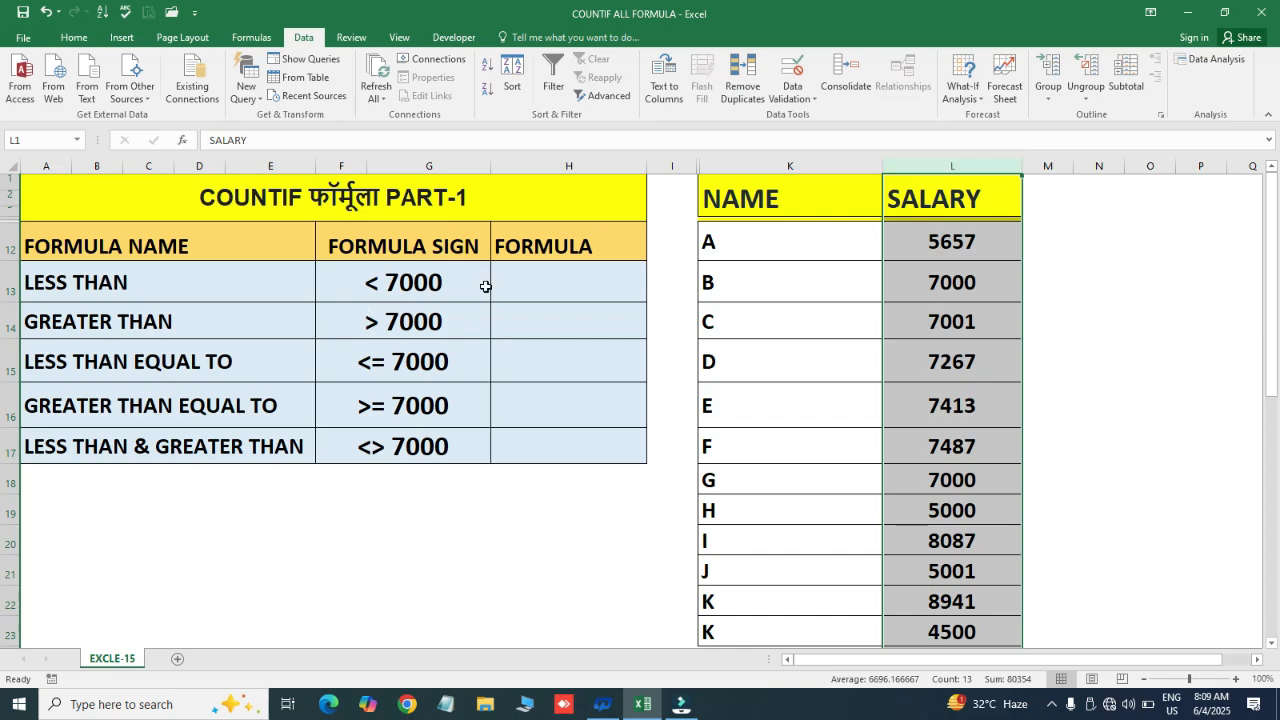
pyautogui.click(547, 279)
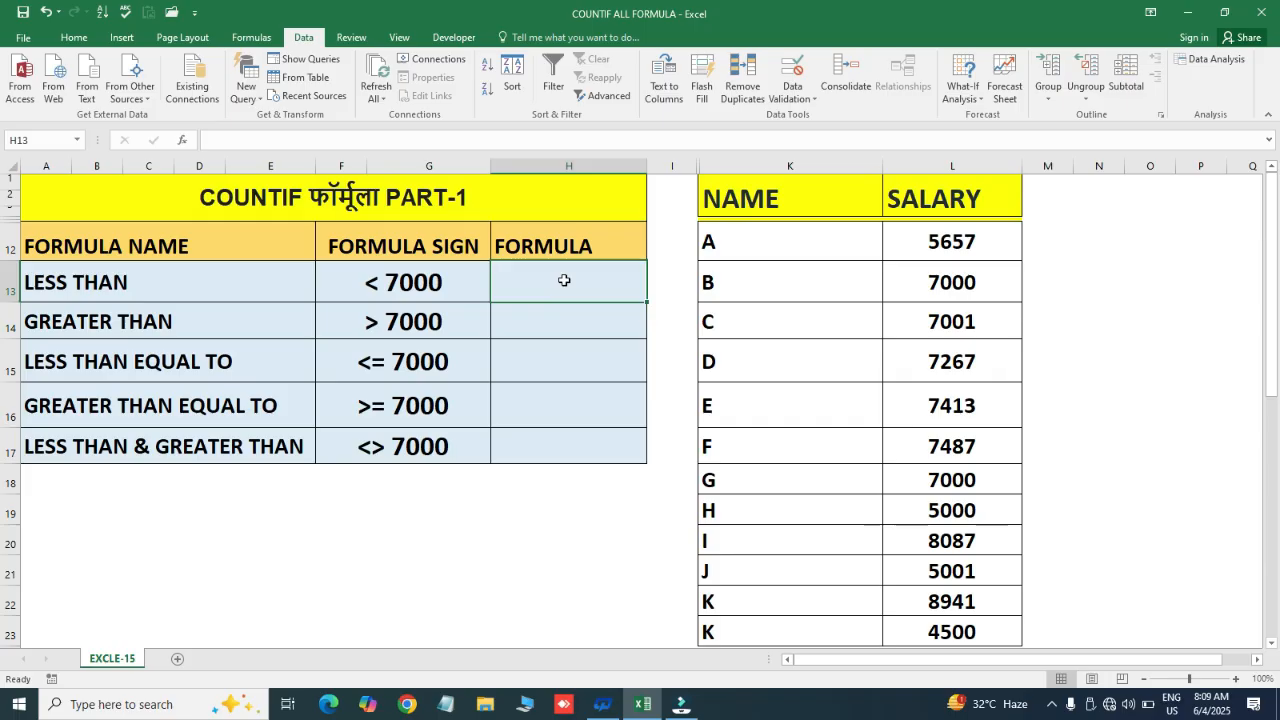
pyautogui.click(537, 322)
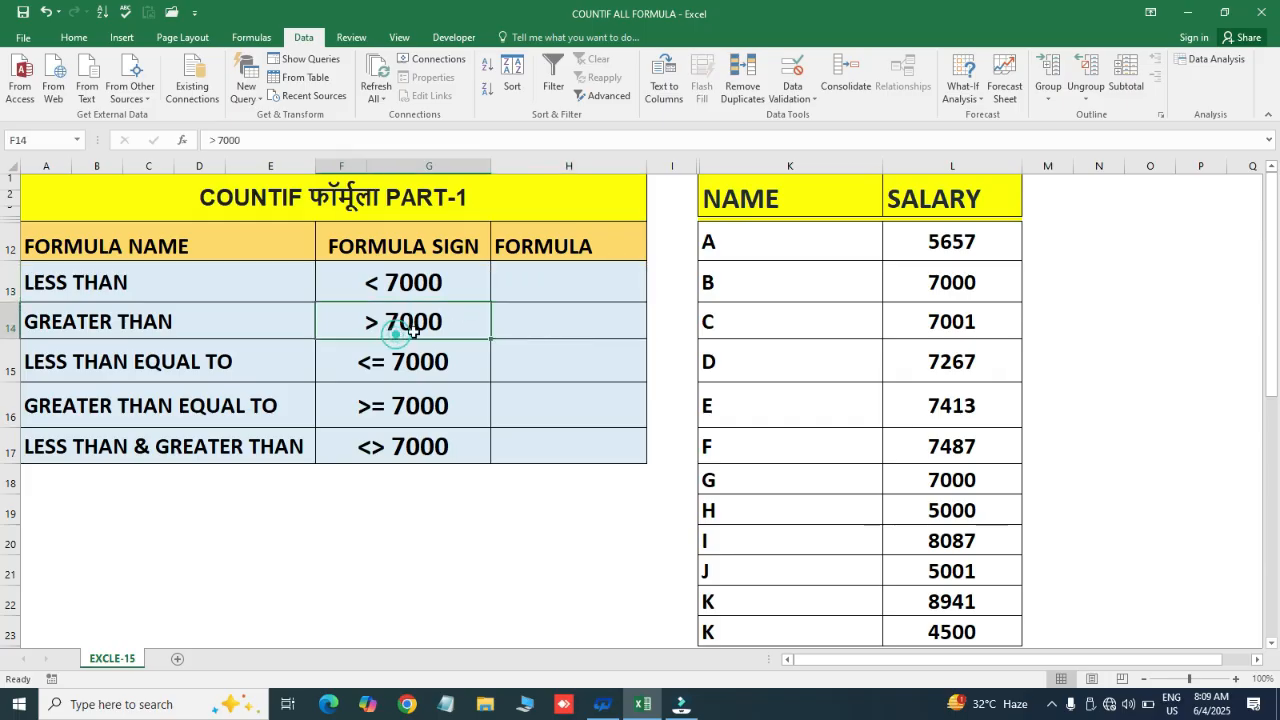
pyautogui.click(545, 325)
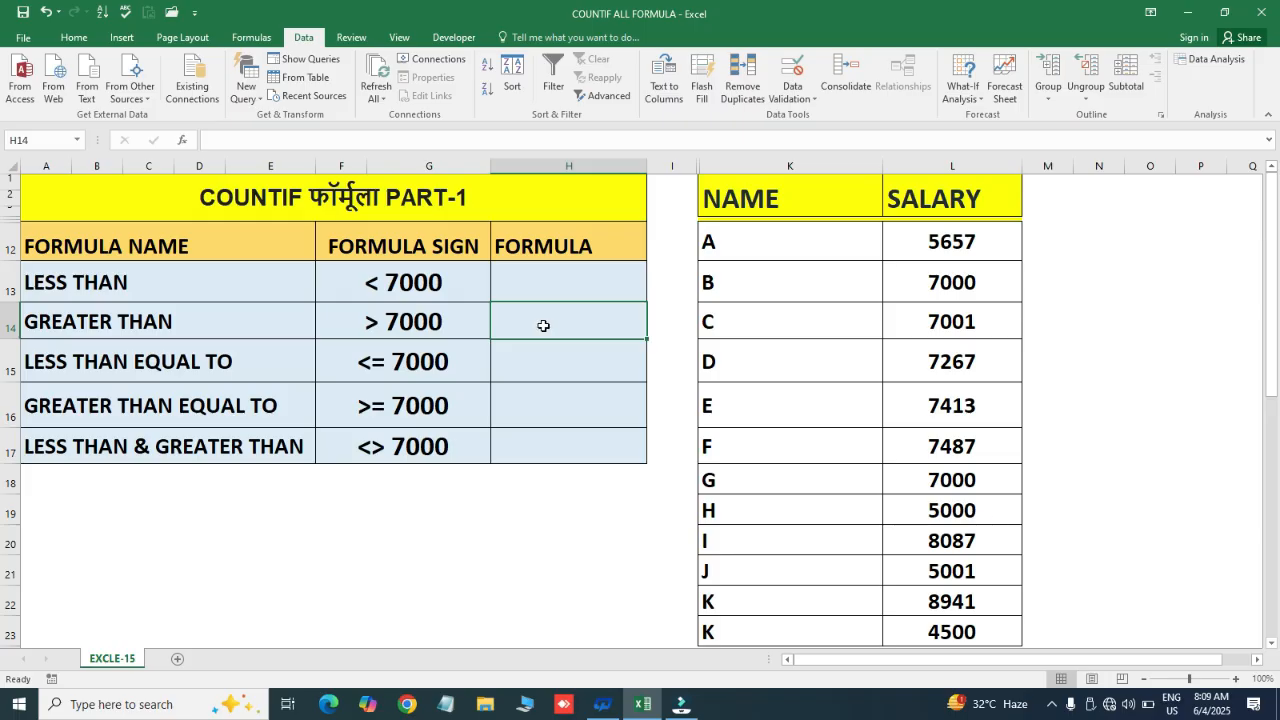
pyautogui.click(448, 360)
pyautogui.click(548, 360)
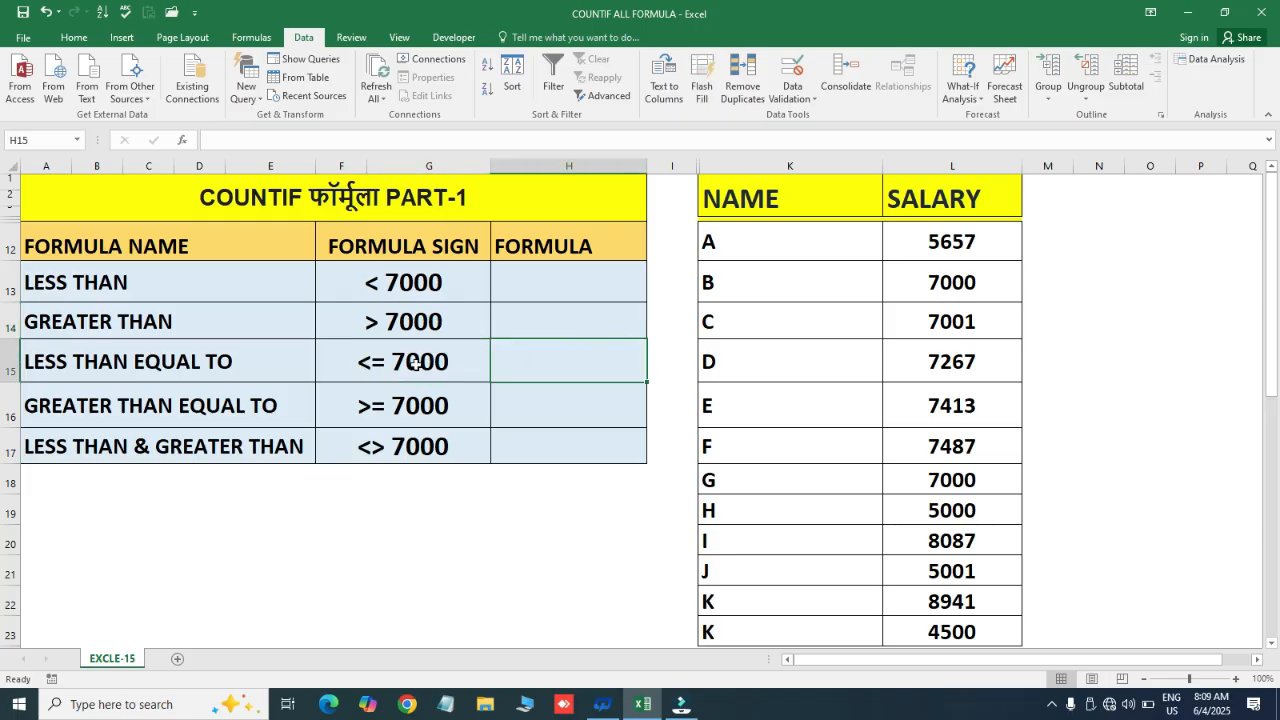
pyautogui.click(549, 390)
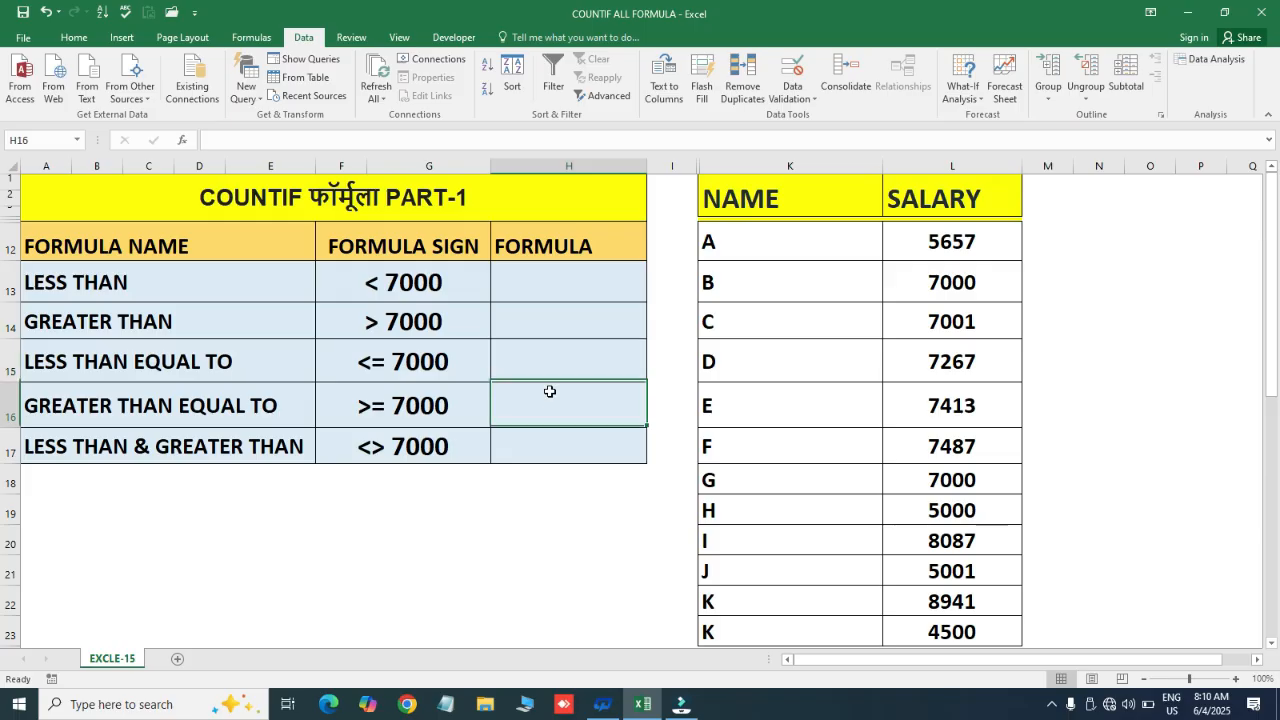
pyautogui.click(539, 356)
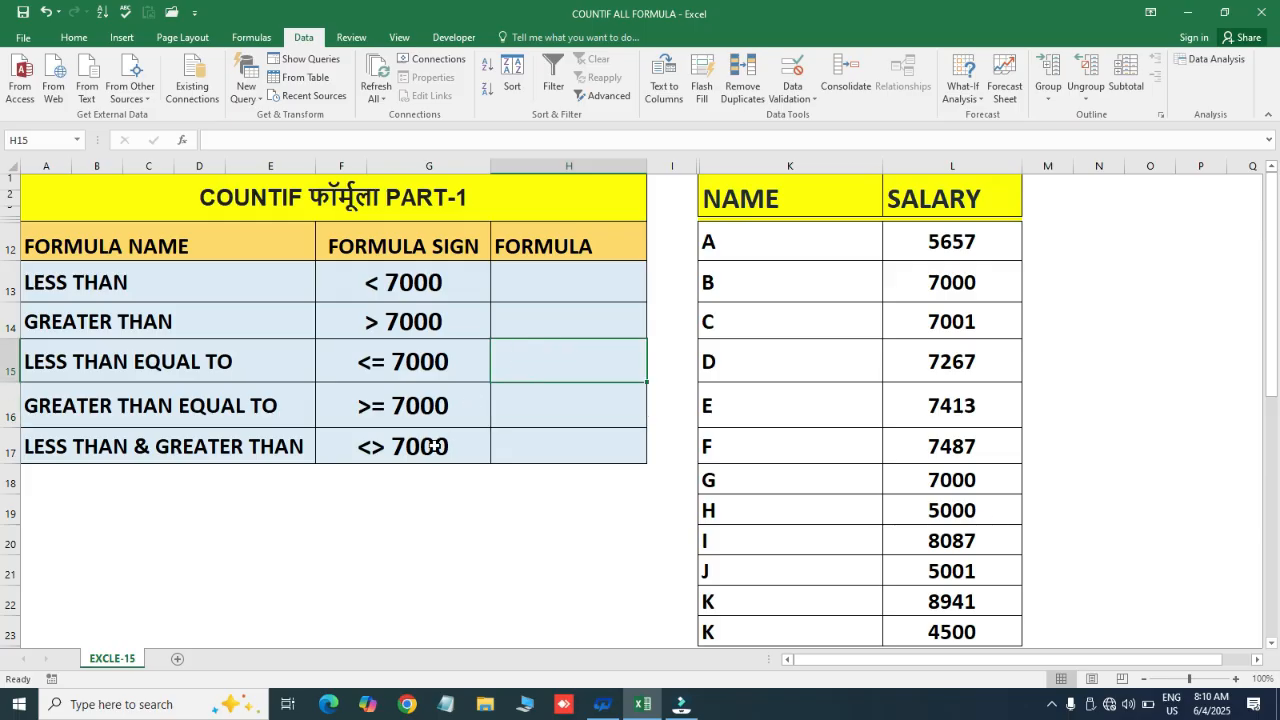
pyautogui.moveTo(434, 445); pyautogui.dragTo(443, 284)
# Step: Enter =COUNTIF(L:L,"<7000") in cell H13 to count the salaries less than 7000
pyautogui.click(531, 281)
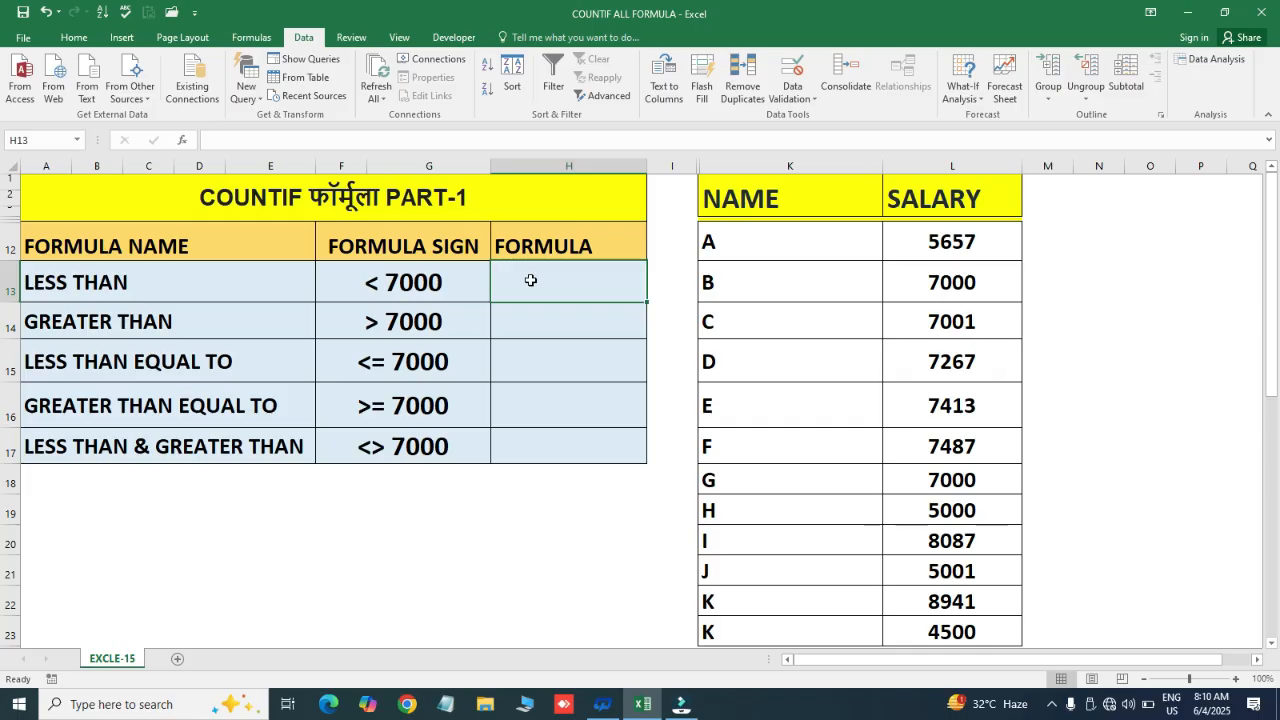
pyautogui.write('=COUN')
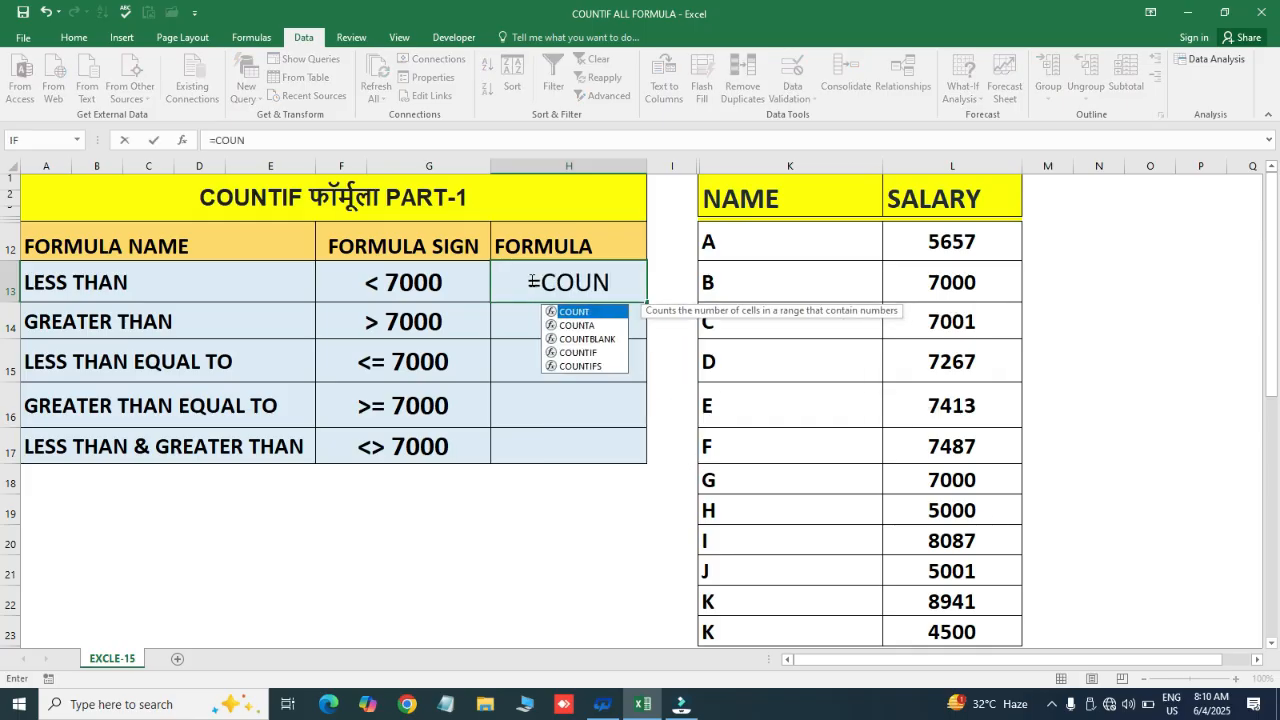
pyautogui.press('Down')
pyautogui.press('Down')
pyautogui.press('Down')
pyautogui.press('Tab')
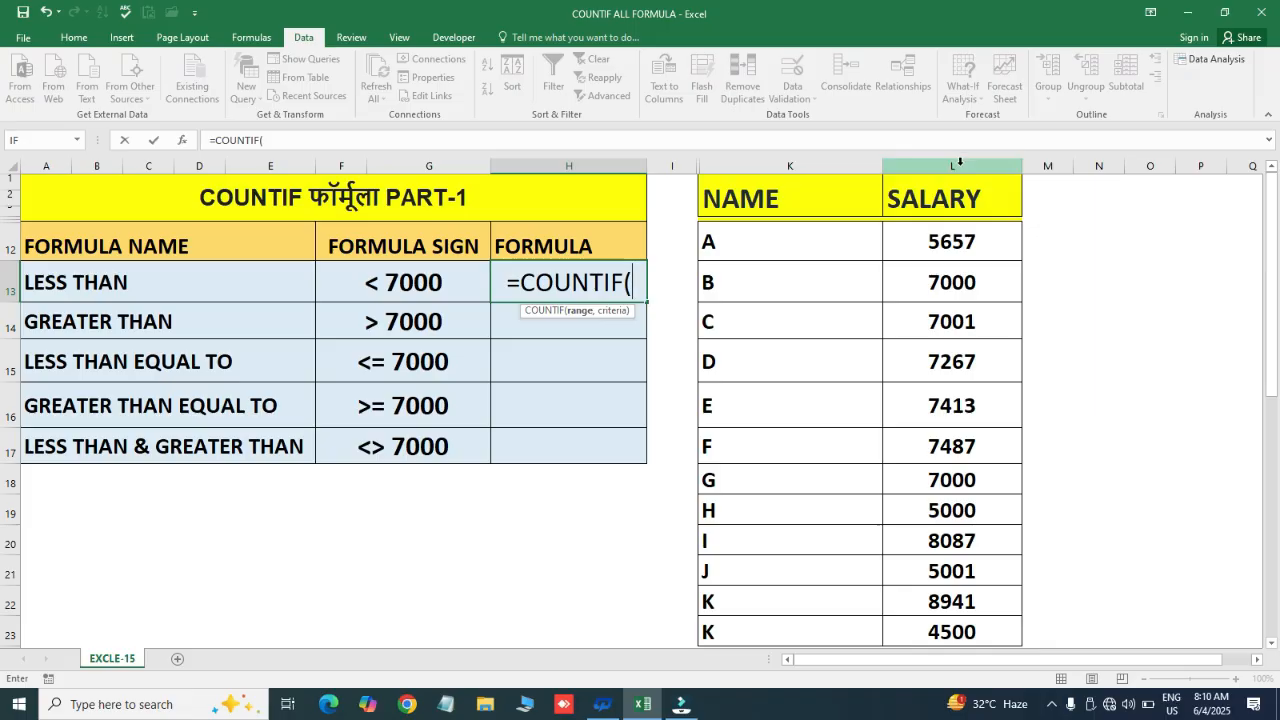
pyautogui.click(959, 162)
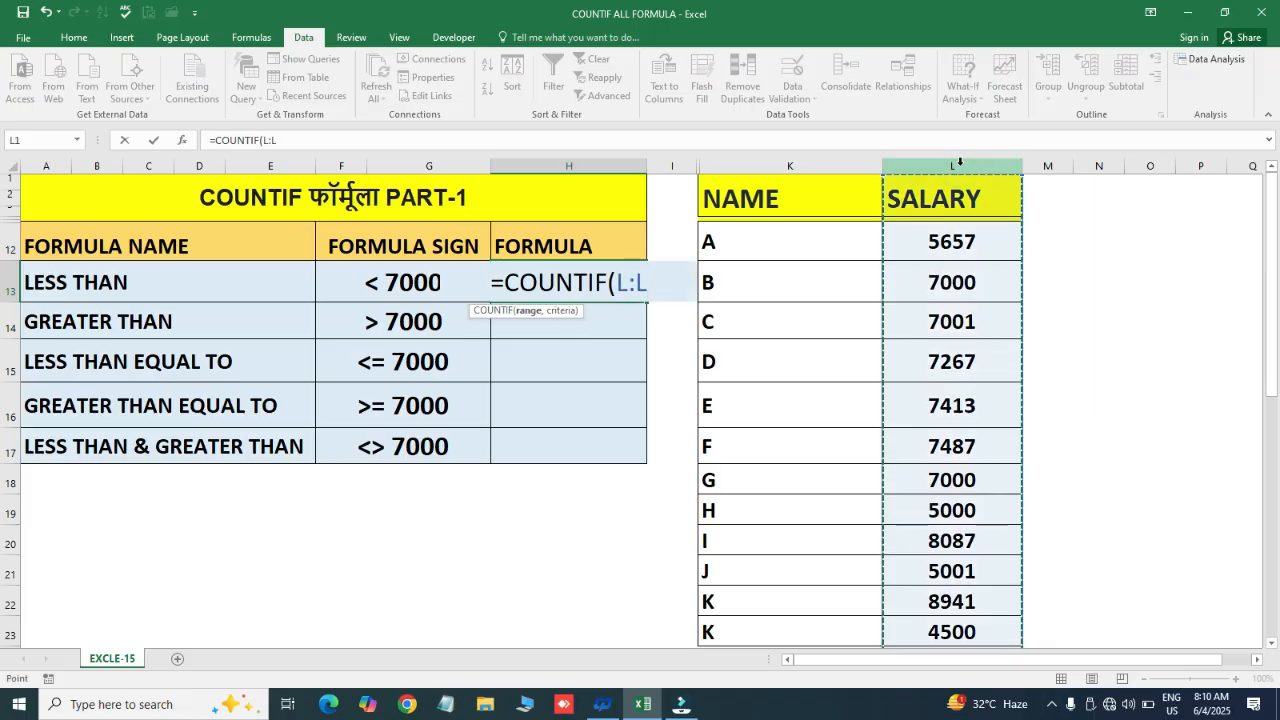
pyautogui.write(',')
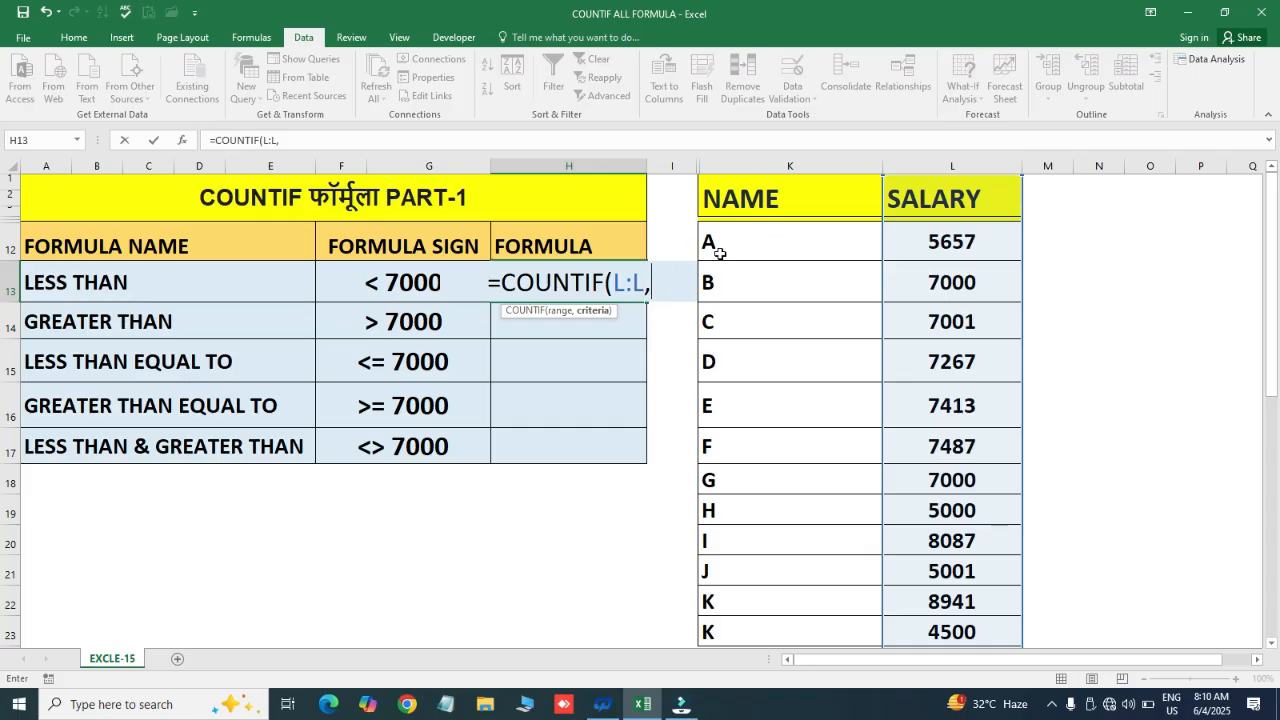
pyautogui.write('"')
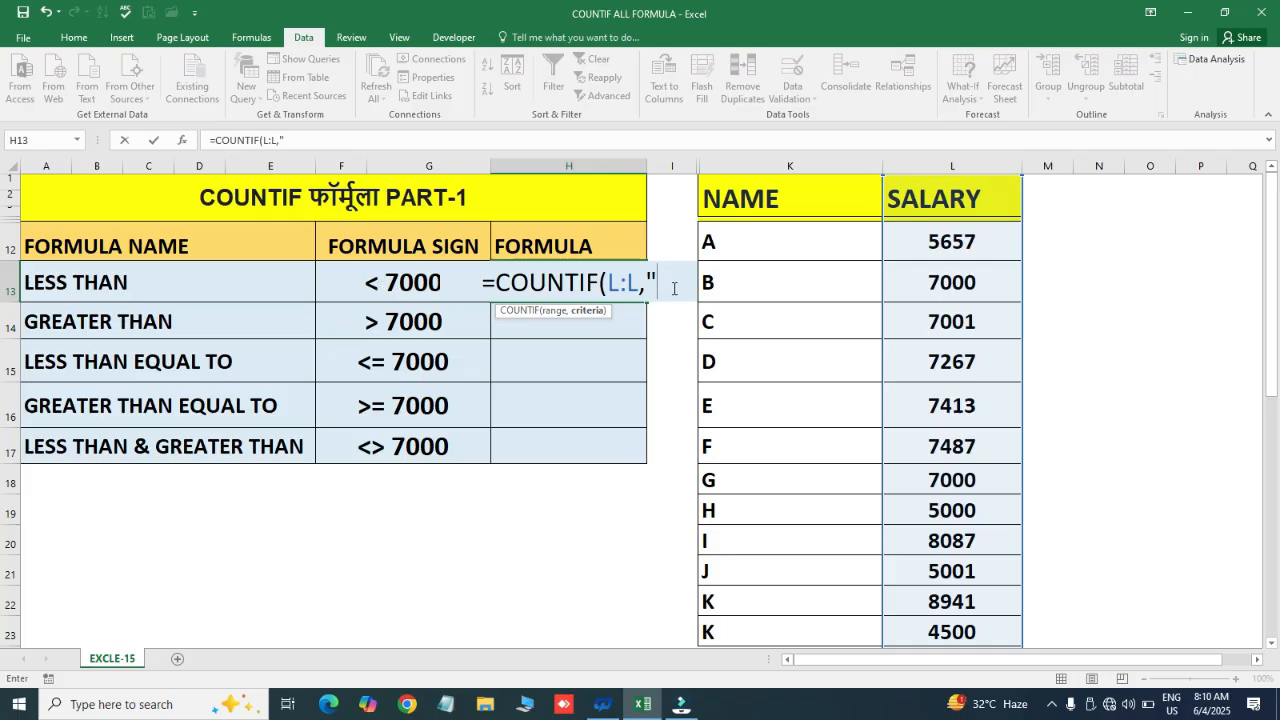
pyautogui.write('<7000')
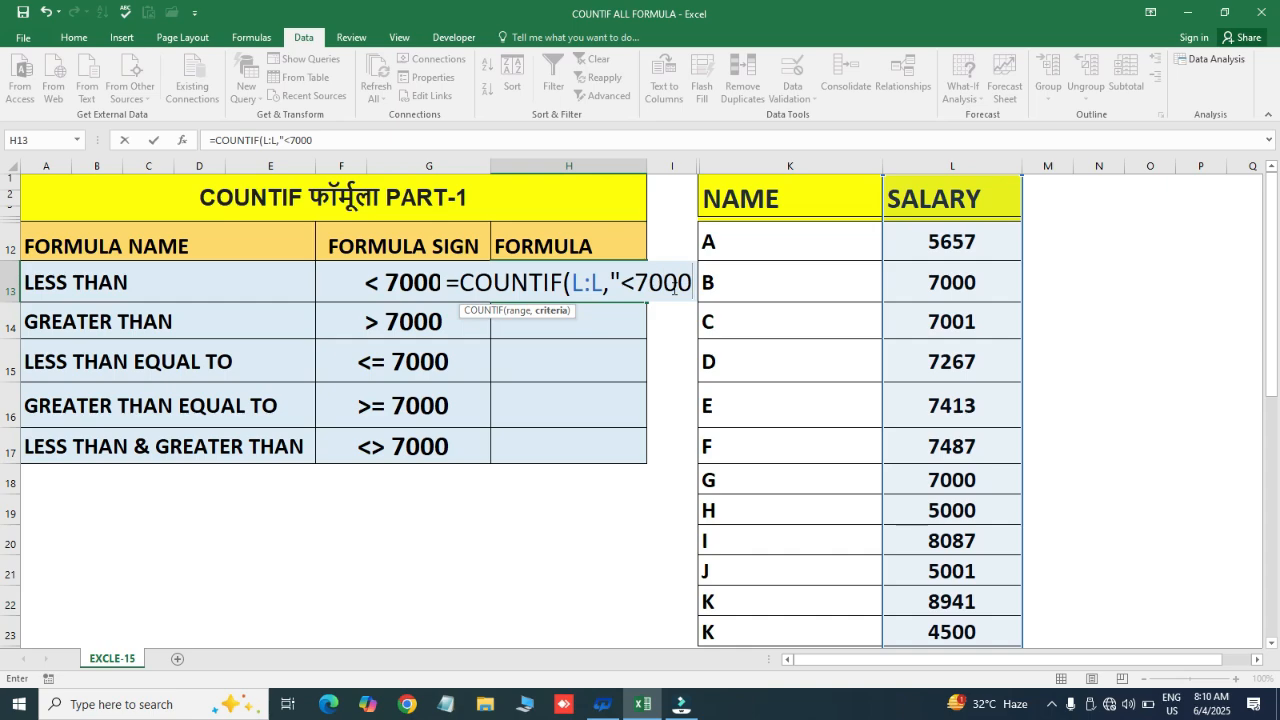
pyautogui.write('"')
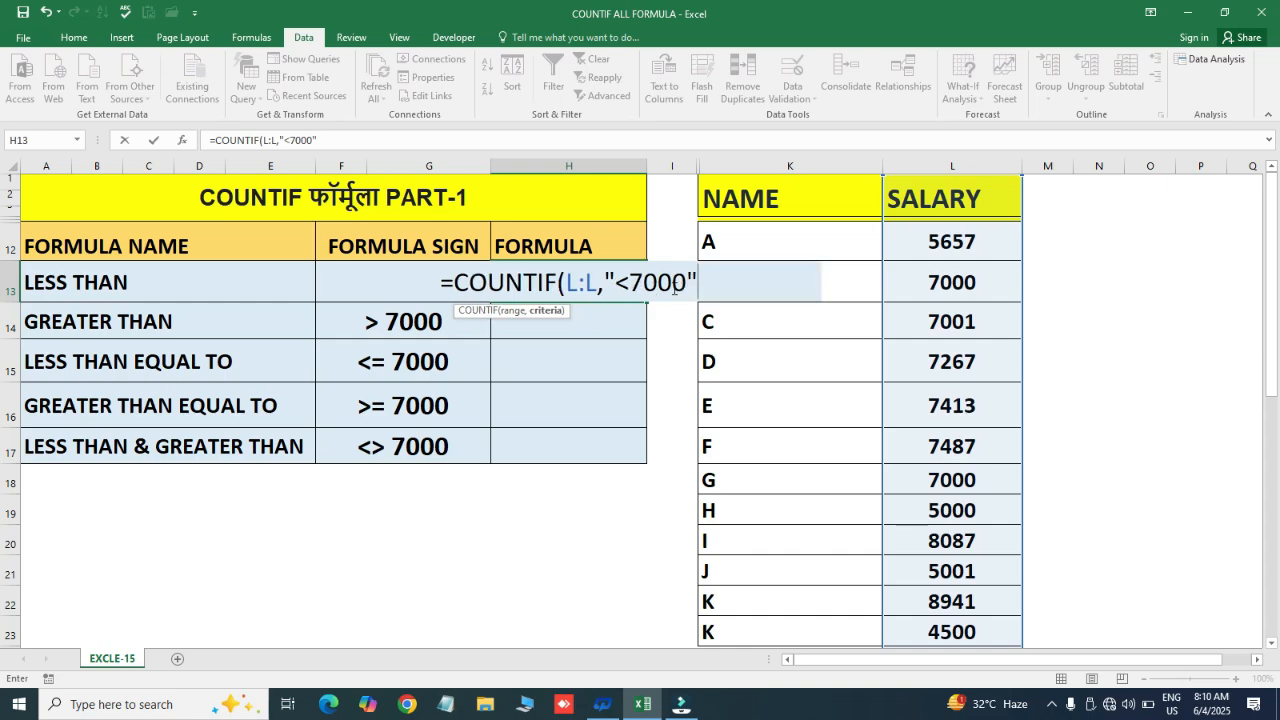
pyautogui.write(')')
pyautogui.press('Return')
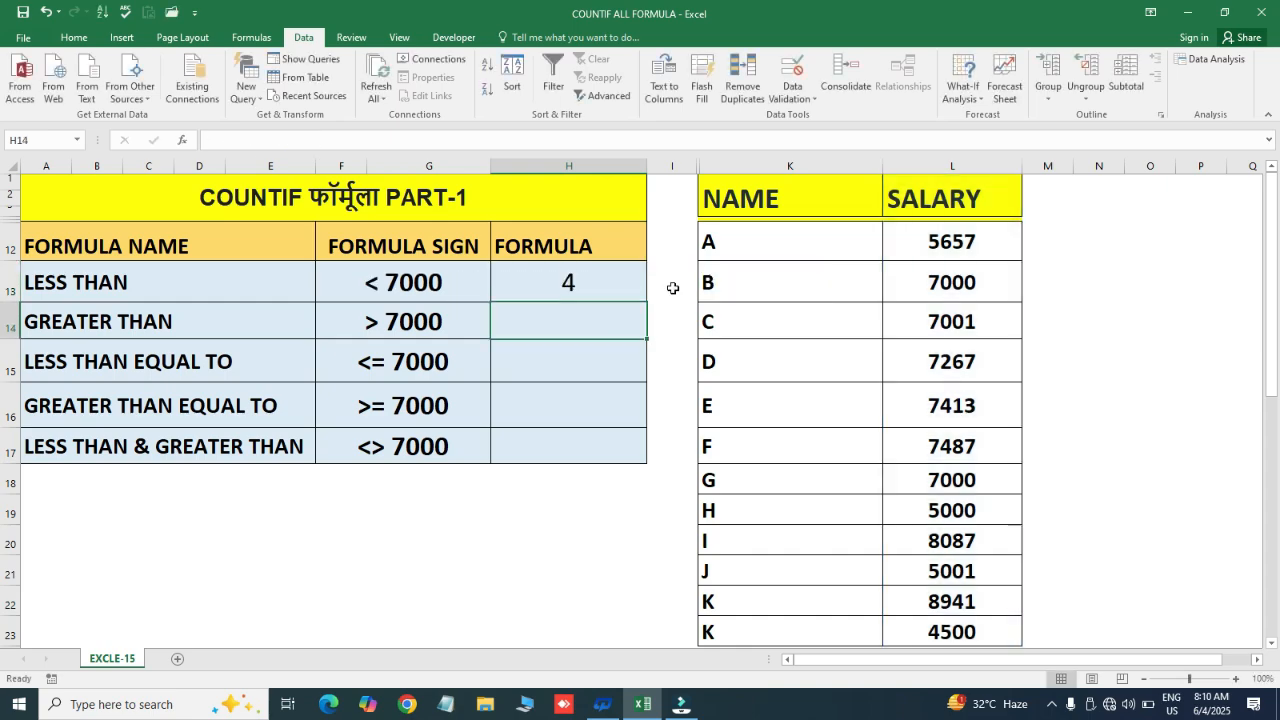
pyautogui.press('Up')
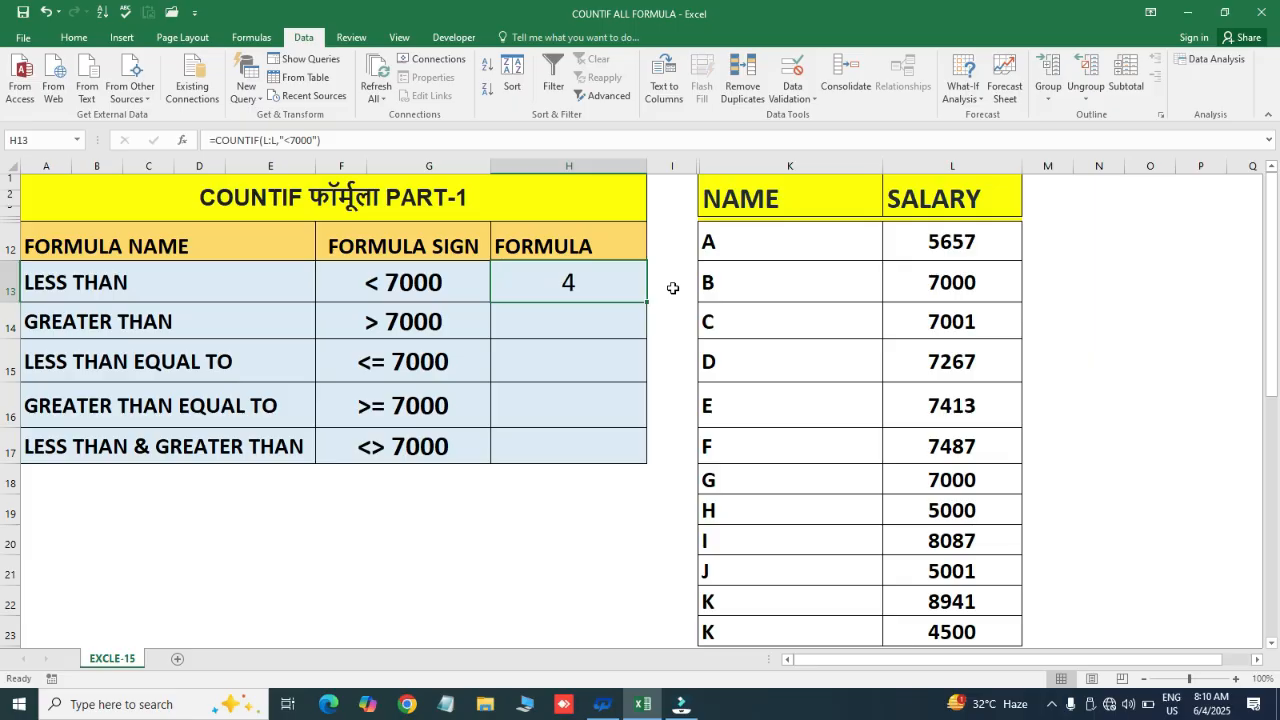
# Step: Copy the salary values L12:L23 to the range starting at N12 and widen column N to fit them
pyautogui.click(954, 241)
pyautogui.hotkey('ctrl', 'shift', 'Down')
pyautogui.hotkey('ctrl', 'c')
pyautogui.click(954, 240)
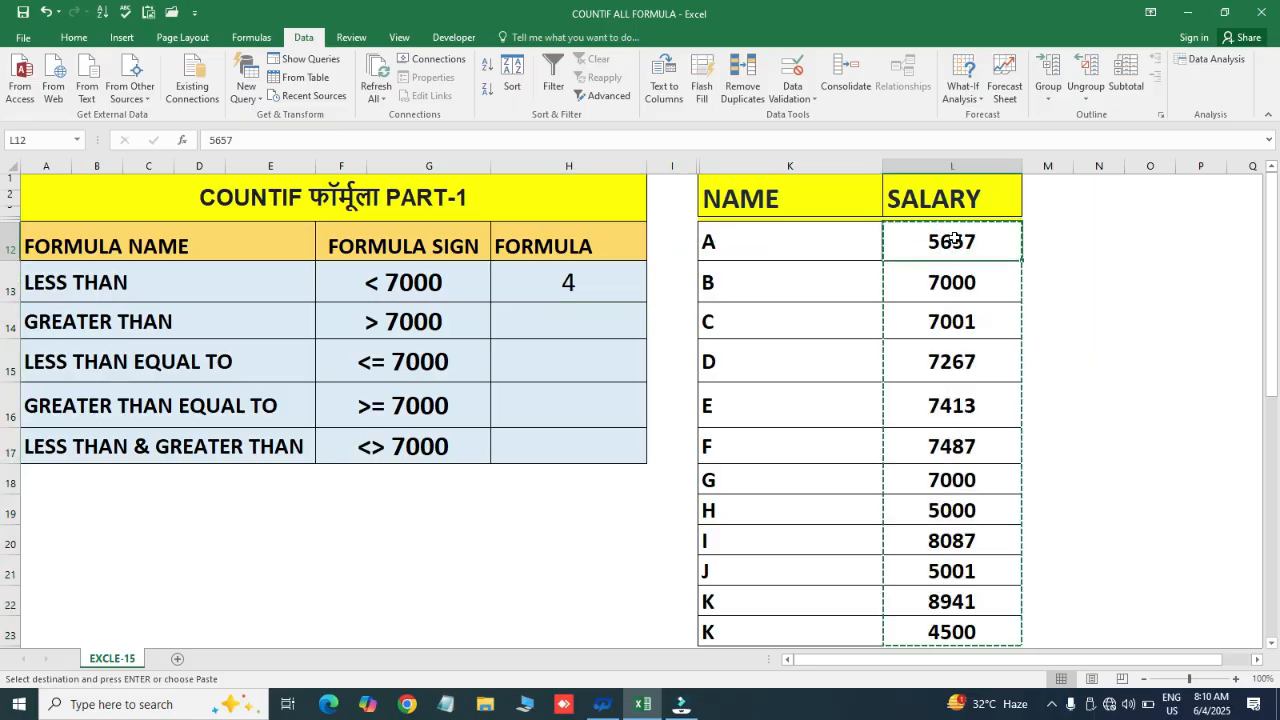
pyautogui.click(1098, 241)
pyautogui.hotkey('ctrl', 'v')
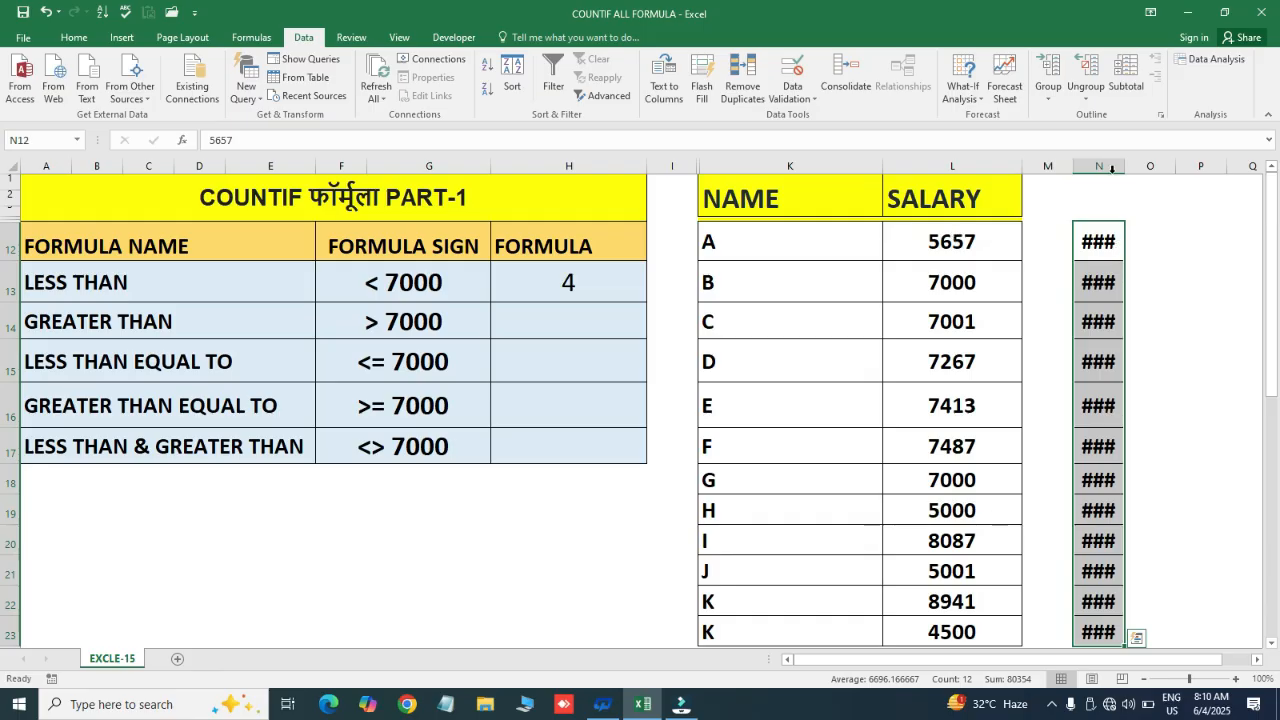
pyautogui.moveTo(1126, 166); pyautogui.dragTo(1160, 170)
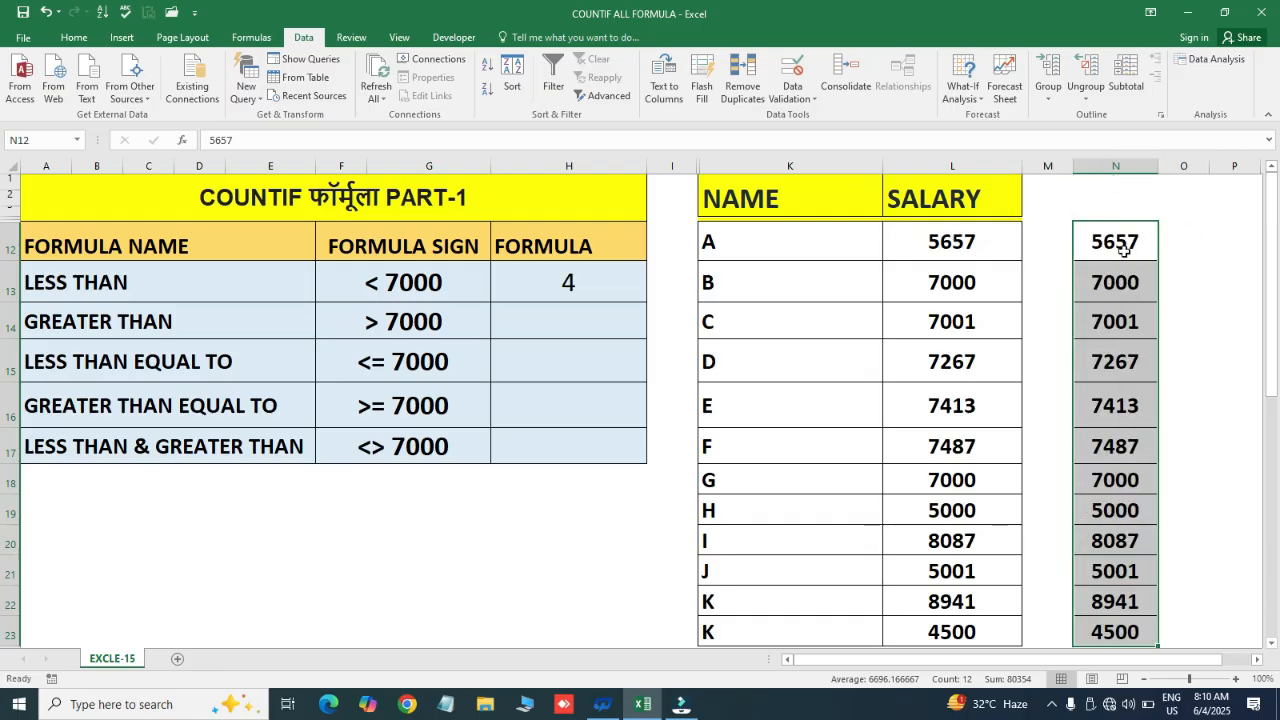
# Step: Sort the copied salaries in column N from smallest to largest
pyautogui.hotkey('alt', 'a')
pyautogui.press('s')
pyautogui.press('a')
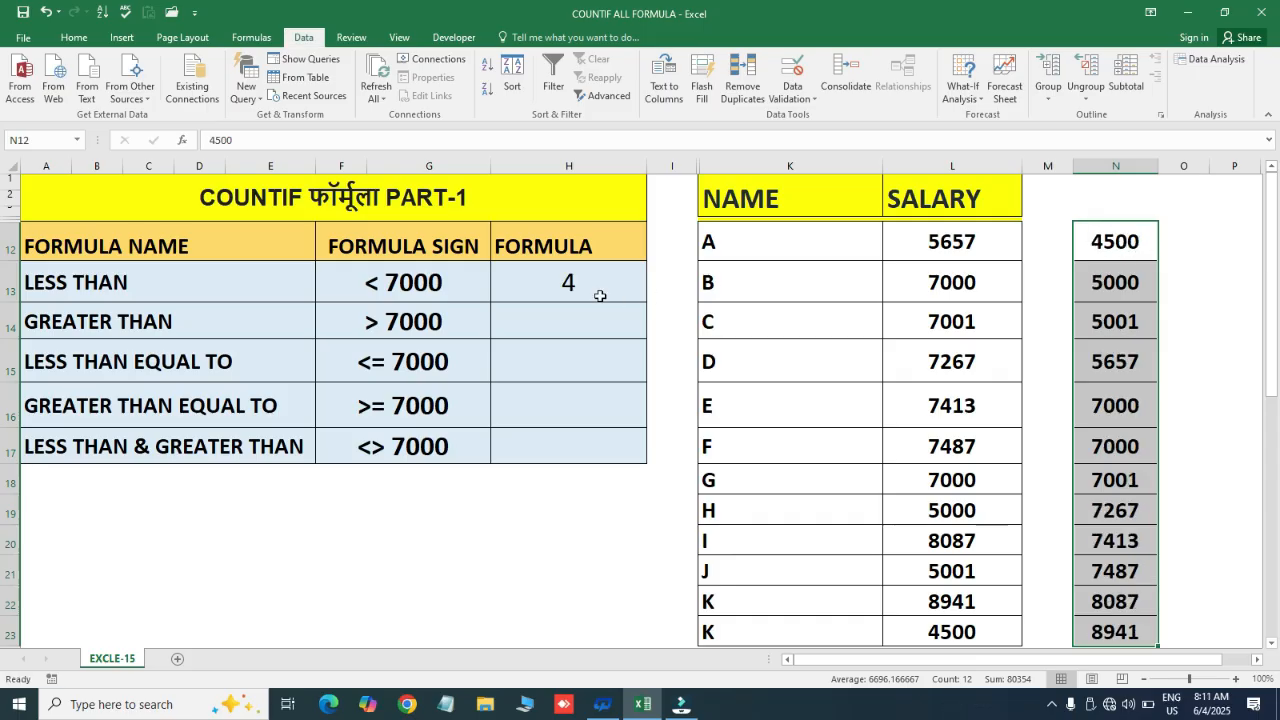
# Step: Check the LESS THAN count in H13 against the salaries below 7000 in the sorted column N list
pyautogui.click(559, 278)
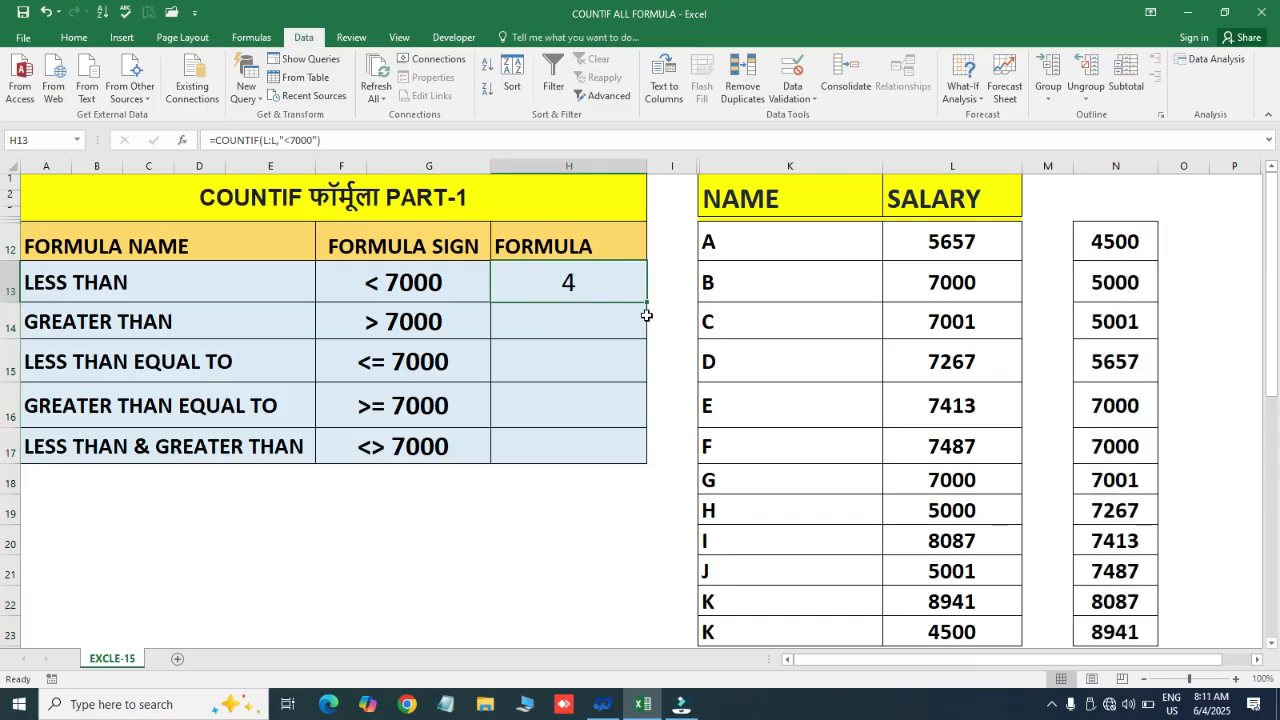
pyautogui.click(1120, 476)
pyautogui.press('Up')
pyautogui.press('Up')
pyautogui.press('Up')
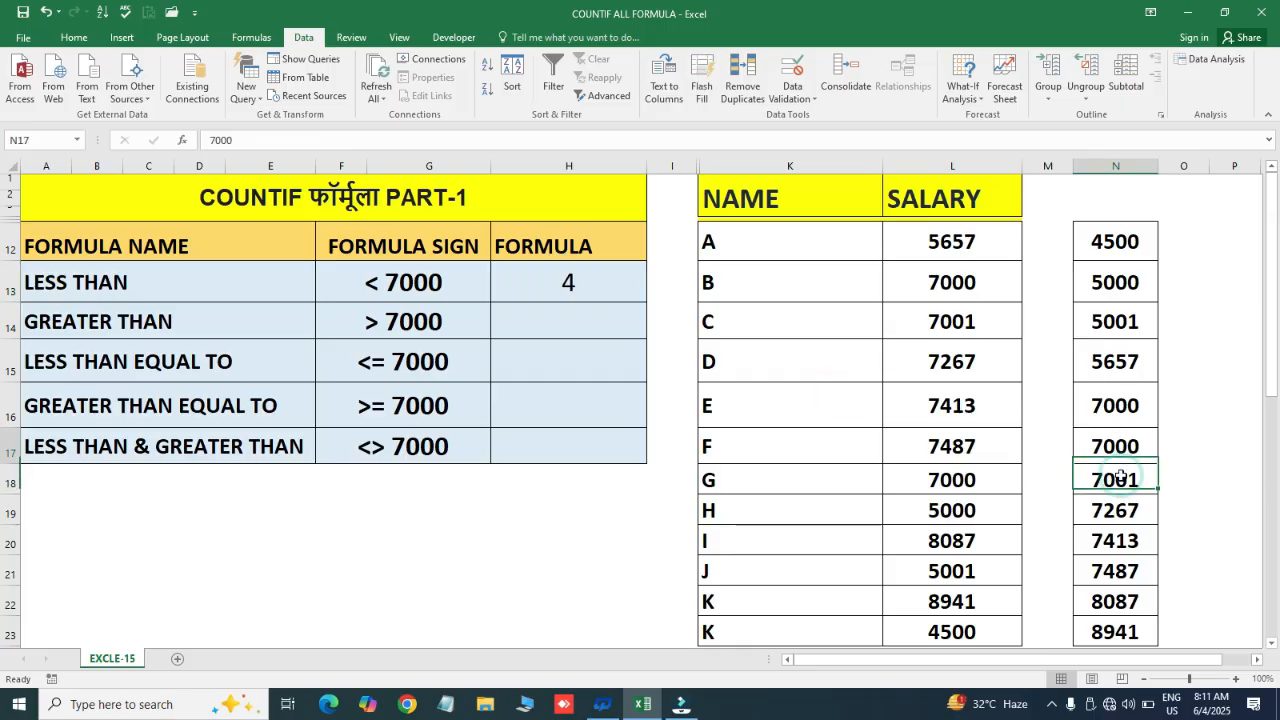
pyautogui.hotkey('shift', 'Up')
pyautogui.hotkey('shift', 'Up')
pyautogui.hotkey('shift', 'Up')
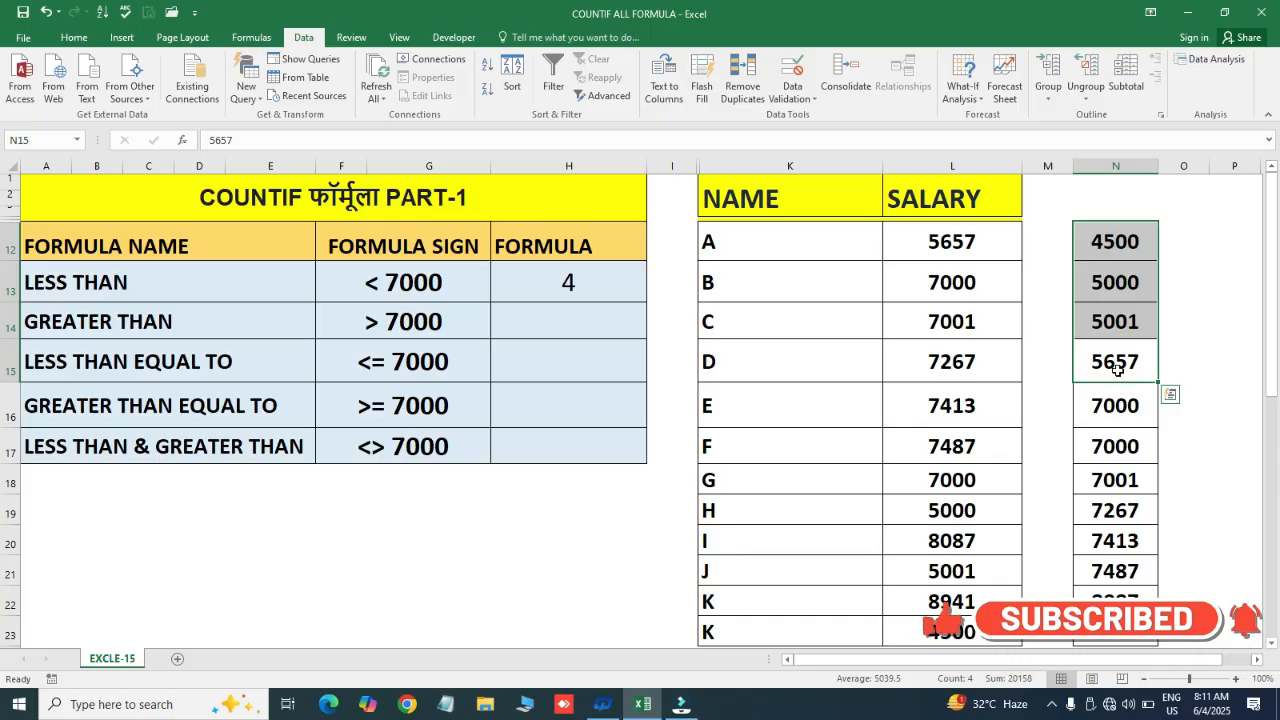
pyautogui.click(1125, 242)
pyautogui.hotkey('ctrl', 'space')
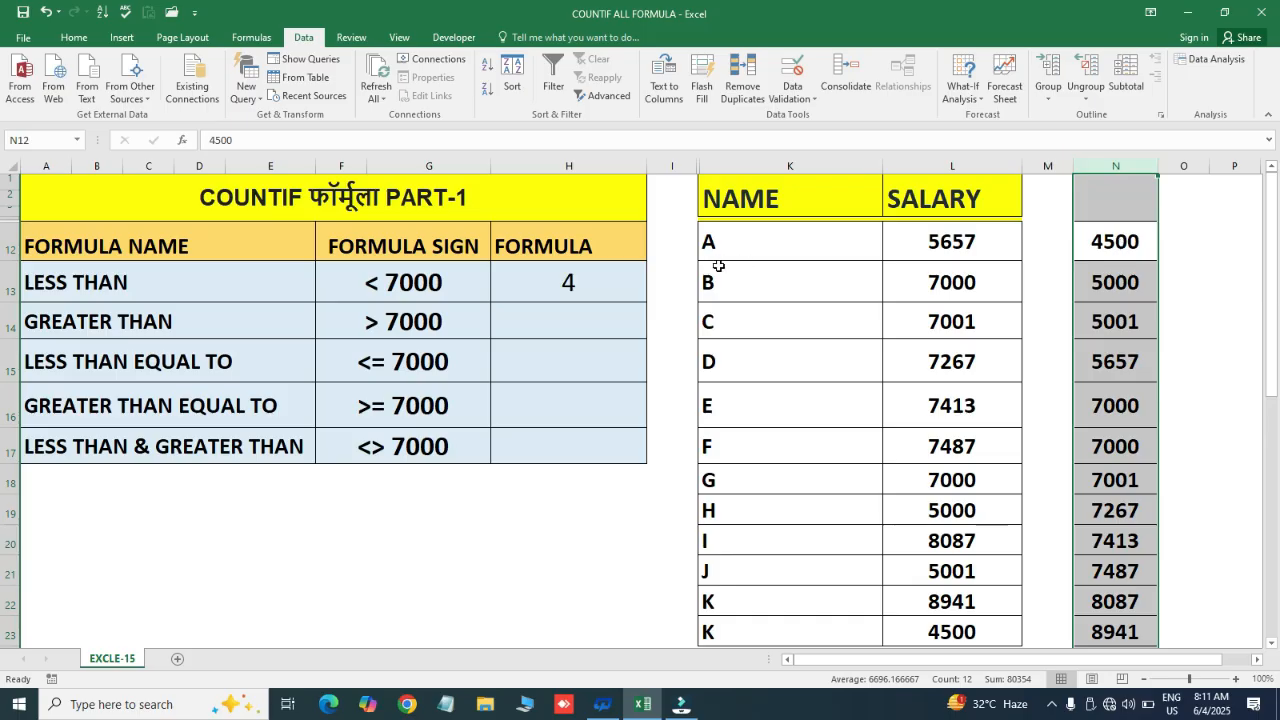
# Step: Enter =COUNTIF(L:L,">7000") in cell H14 to count the salaries greater than 7000
pyautogui.click(539, 312)
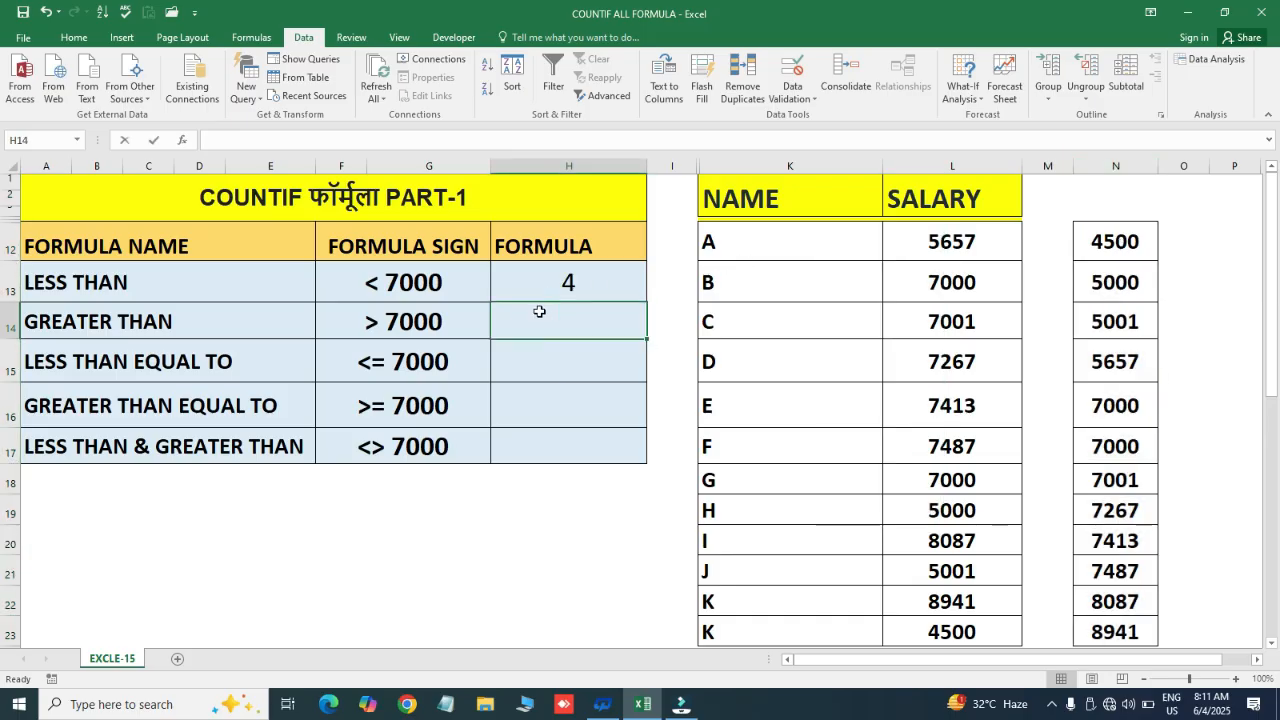
pyautogui.write('=COUN')
pyautogui.press('Down')
pyautogui.press('Down')
pyautogui.press('Down')
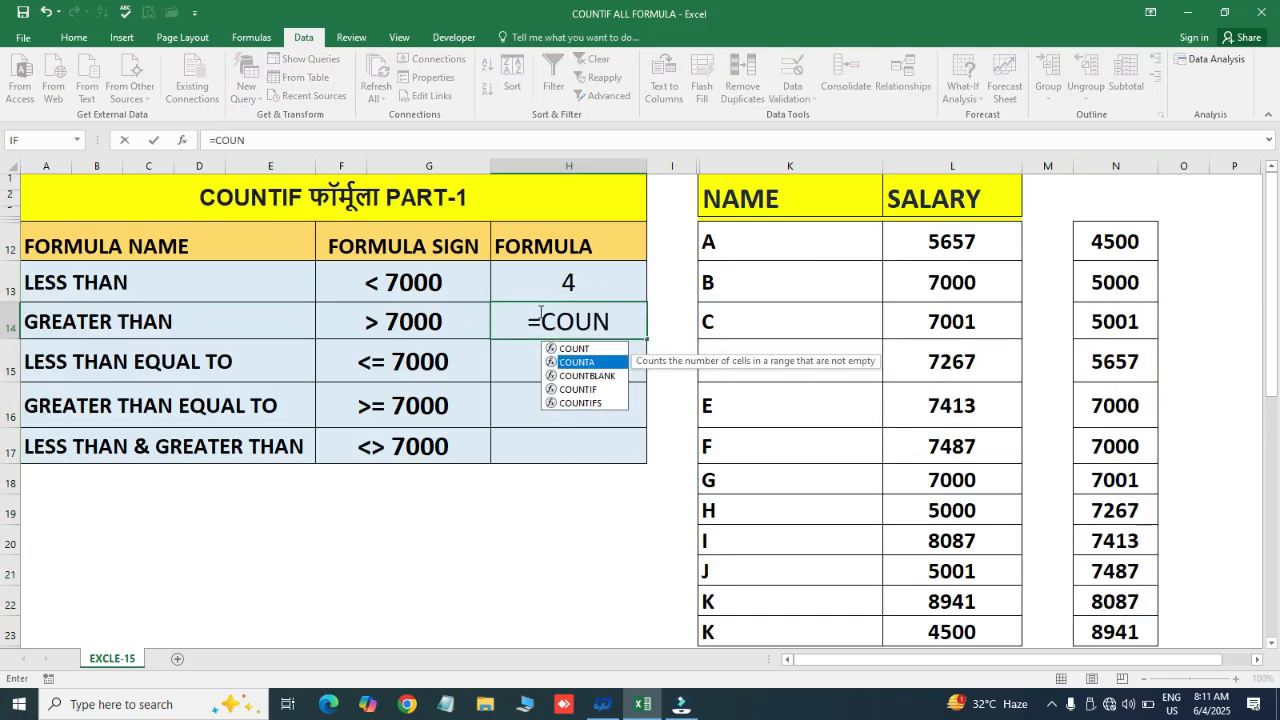
pyautogui.press('Tab')
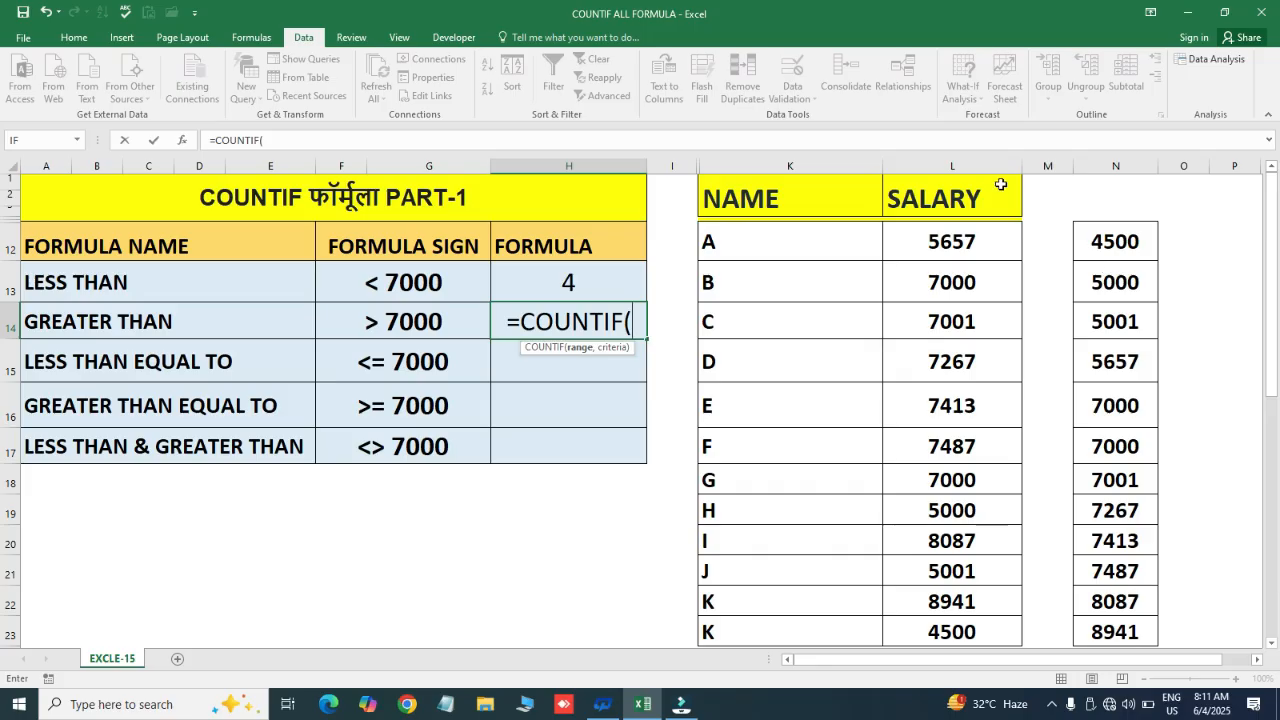
pyautogui.click(951, 160)
pyautogui.write(',')
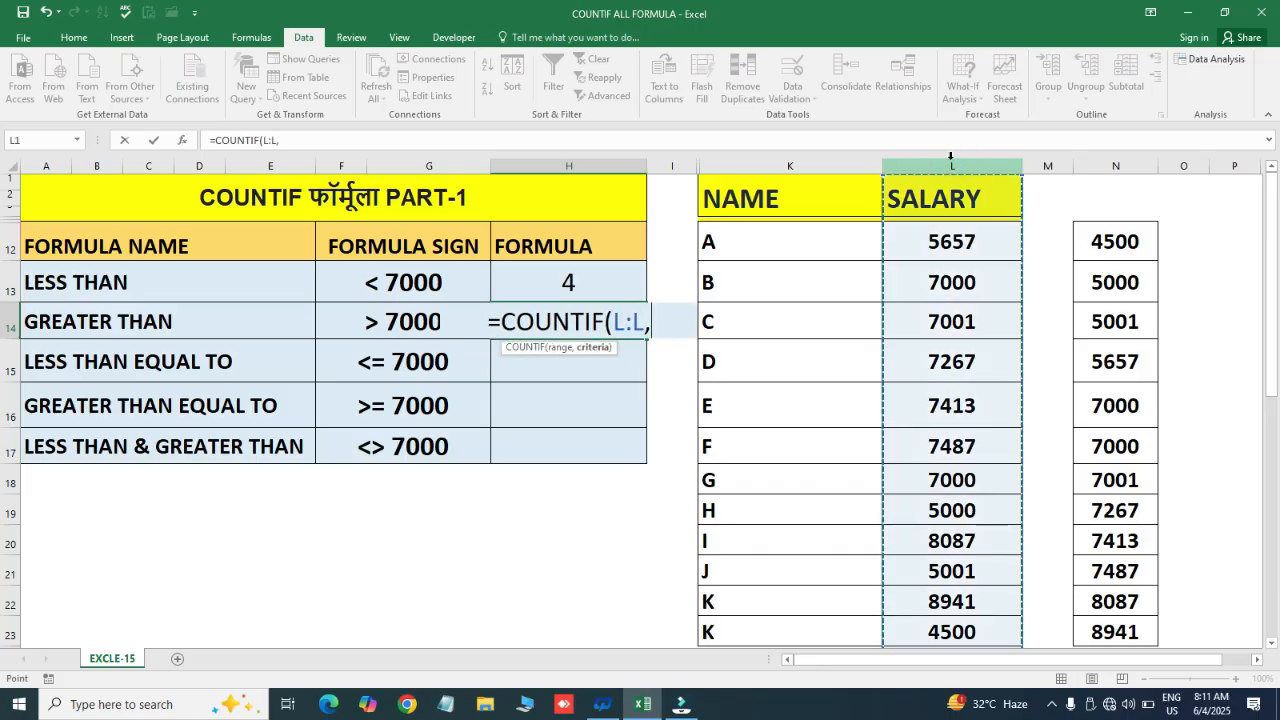
pyautogui.write('"')
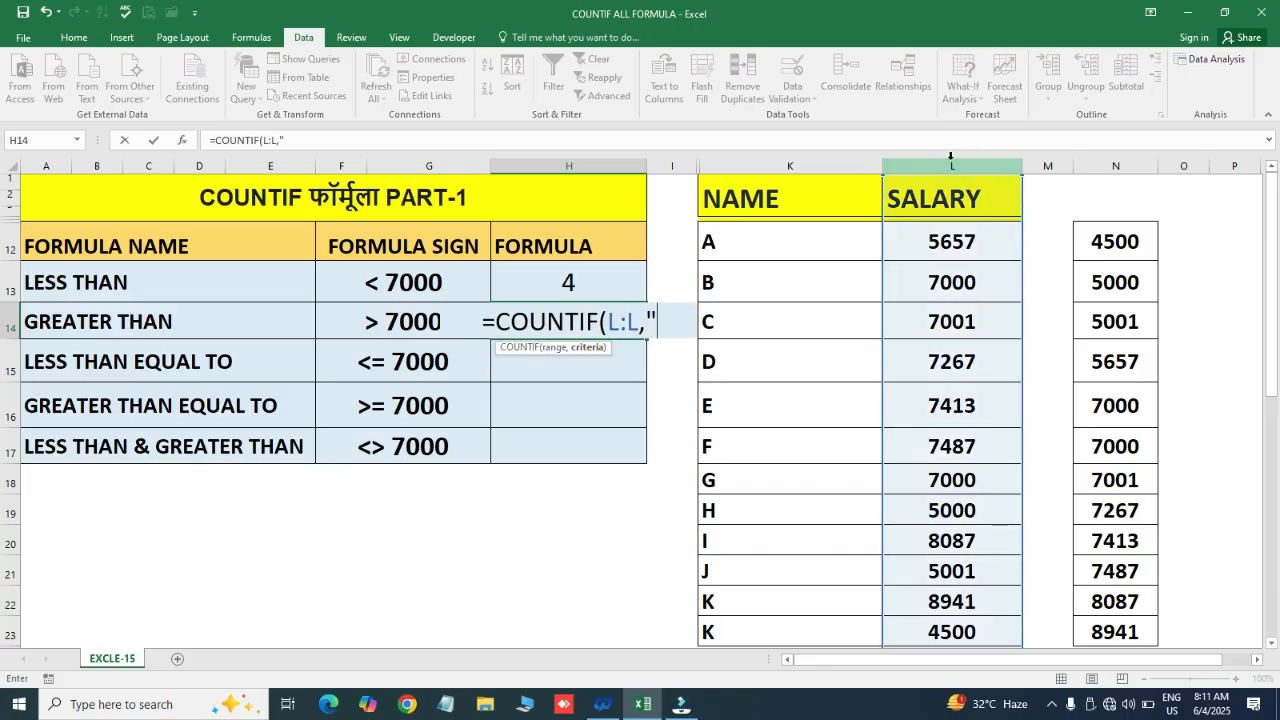
pyautogui.press('BackSpace')
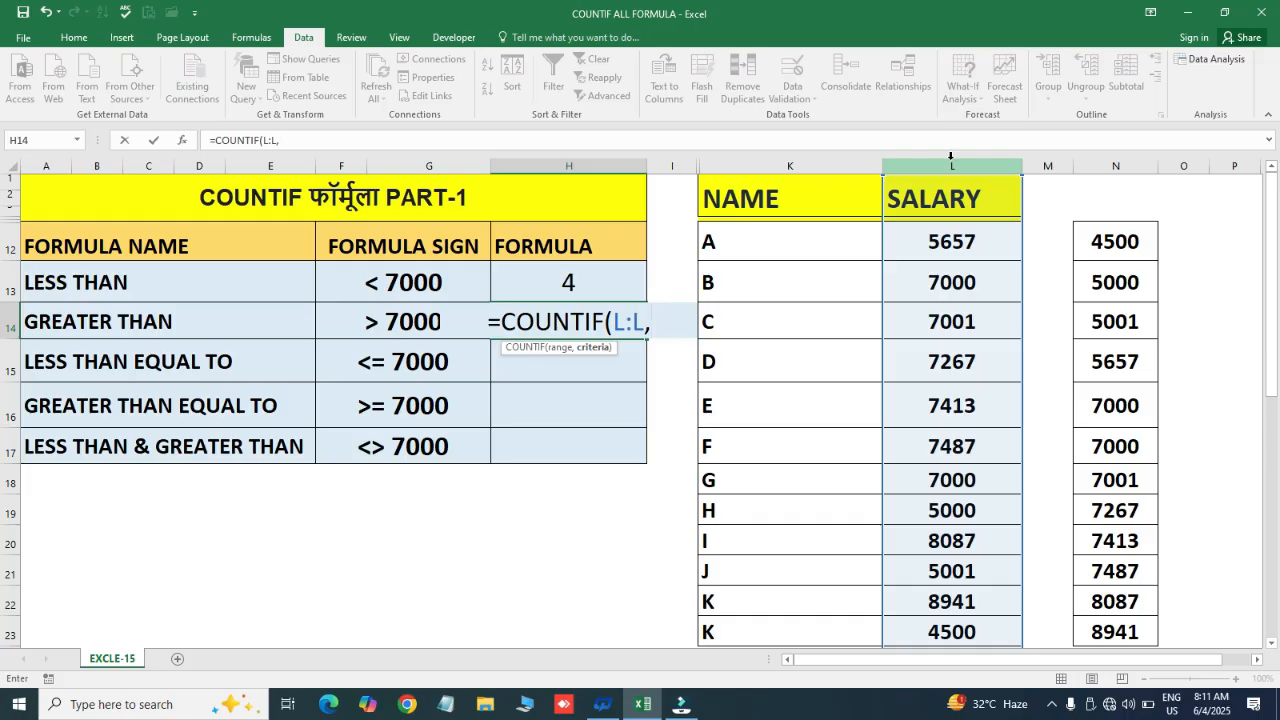
pyautogui.write('>')
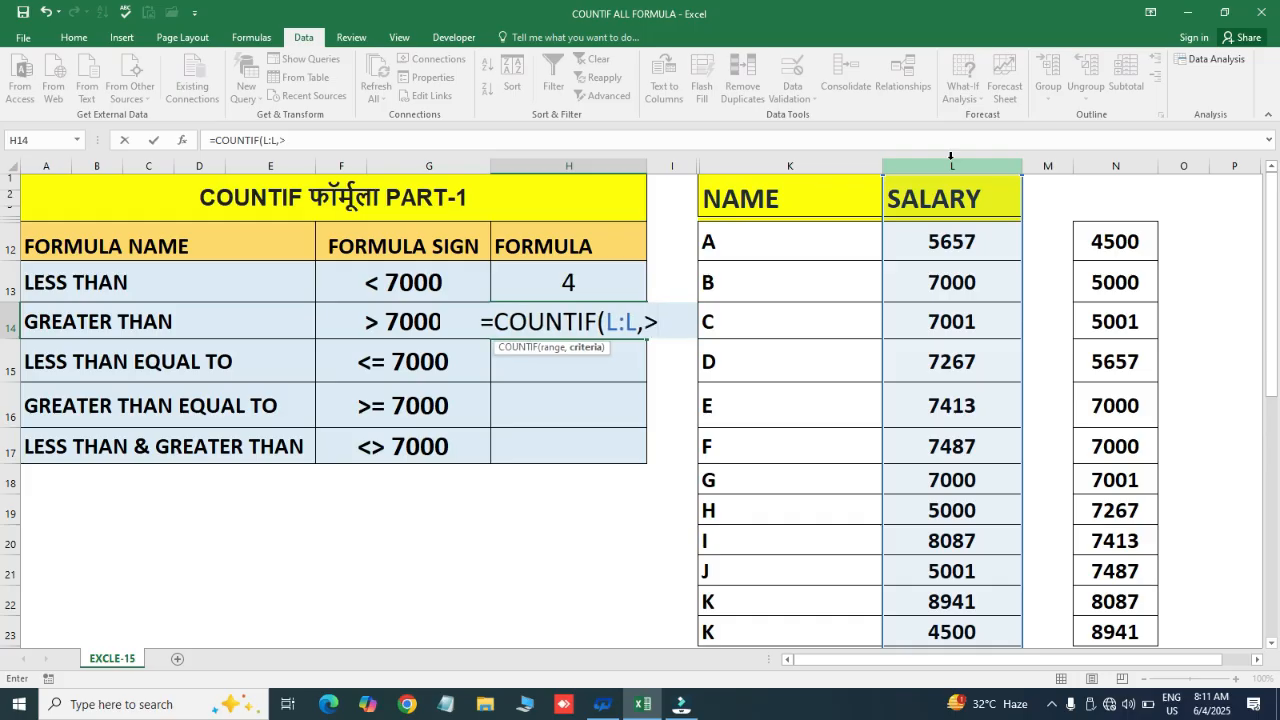
pyautogui.write('7000")')
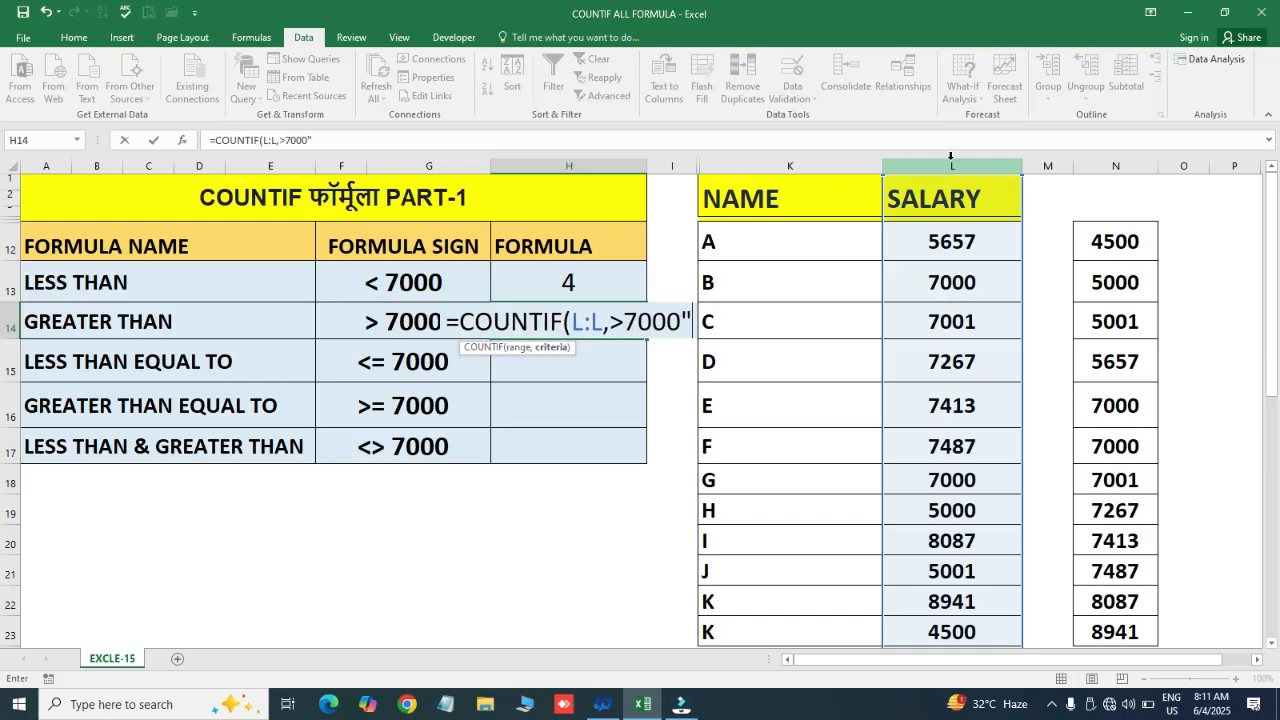
pyautogui.press('Return')
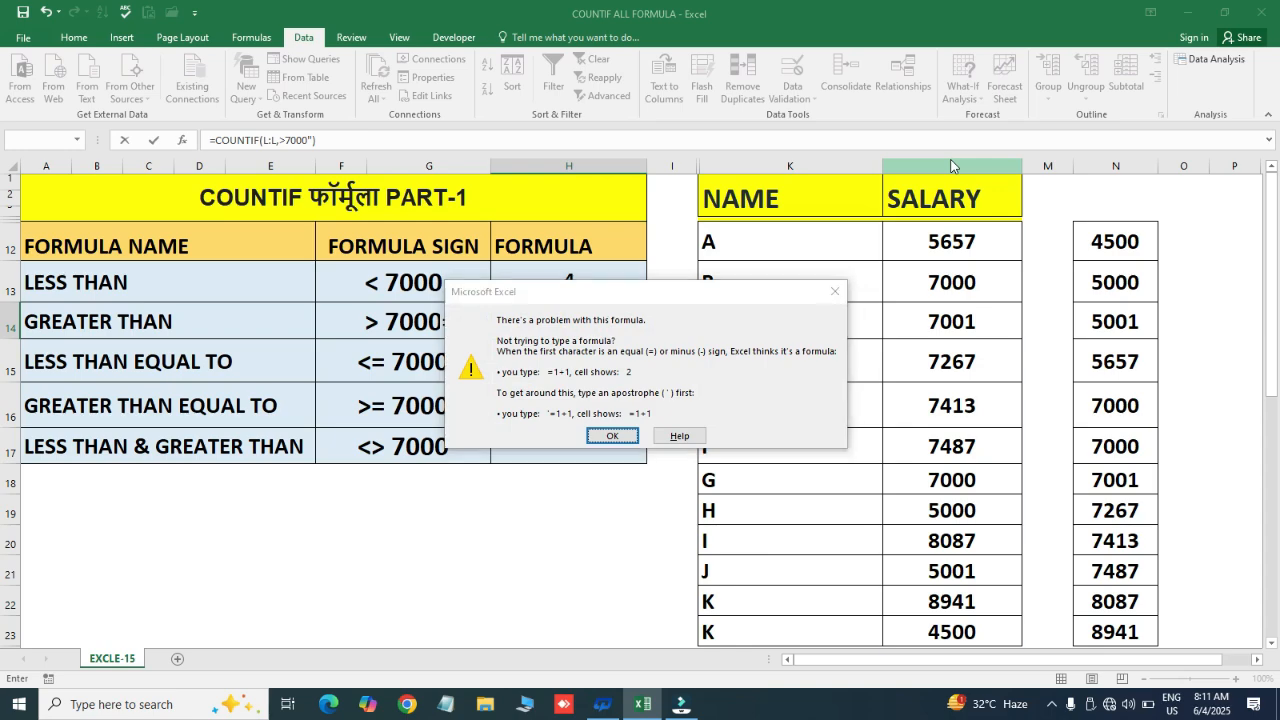
pyautogui.press('Return')
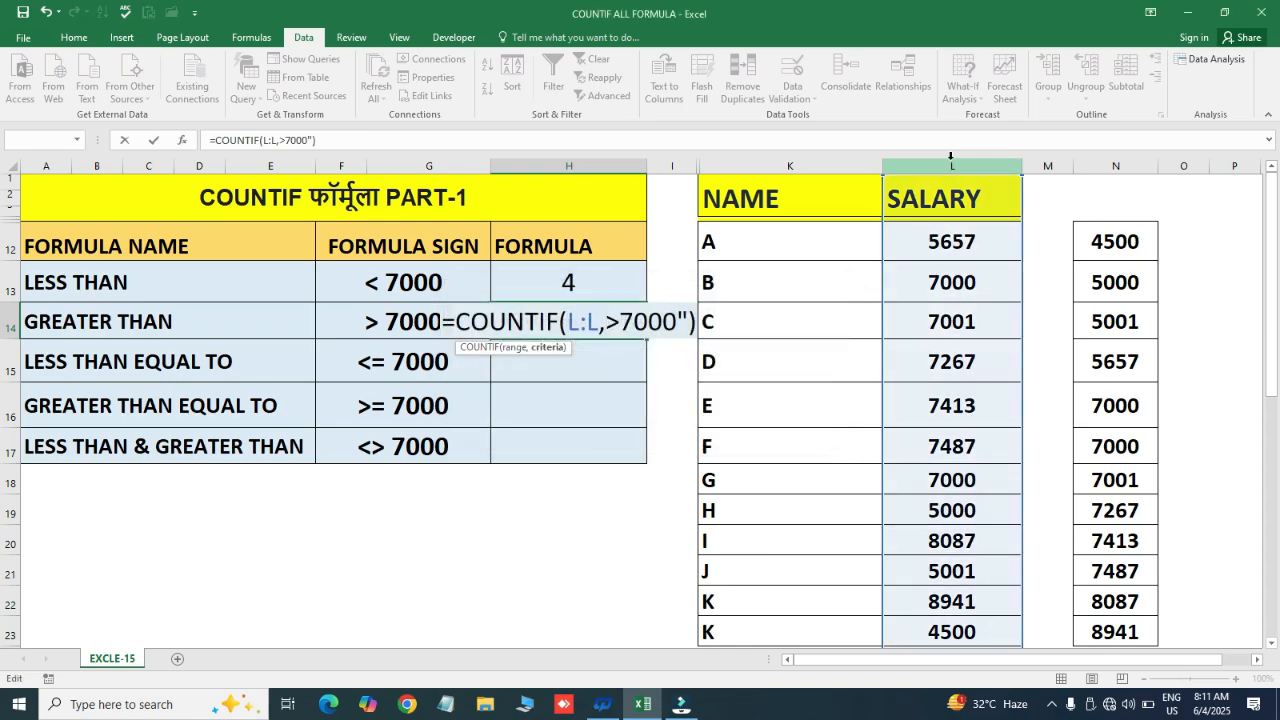
pyautogui.write('"')
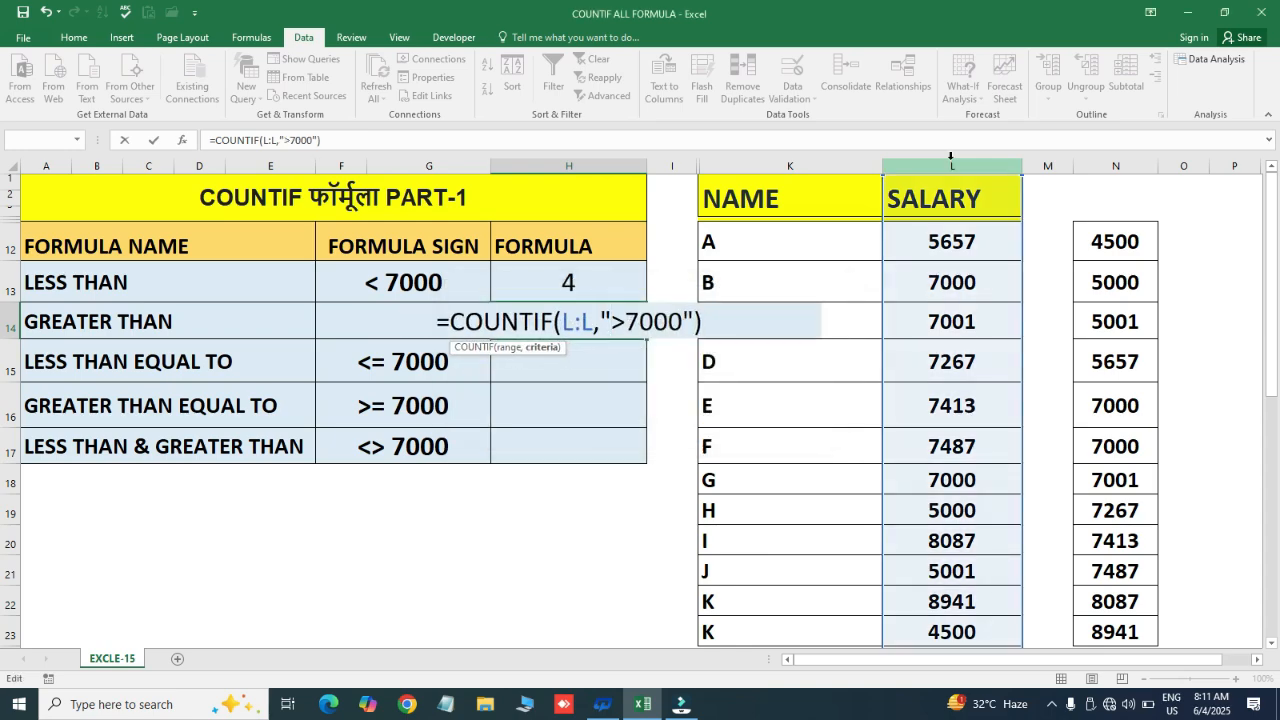
pyautogui.press('Return')
pyautogui.press('Up')
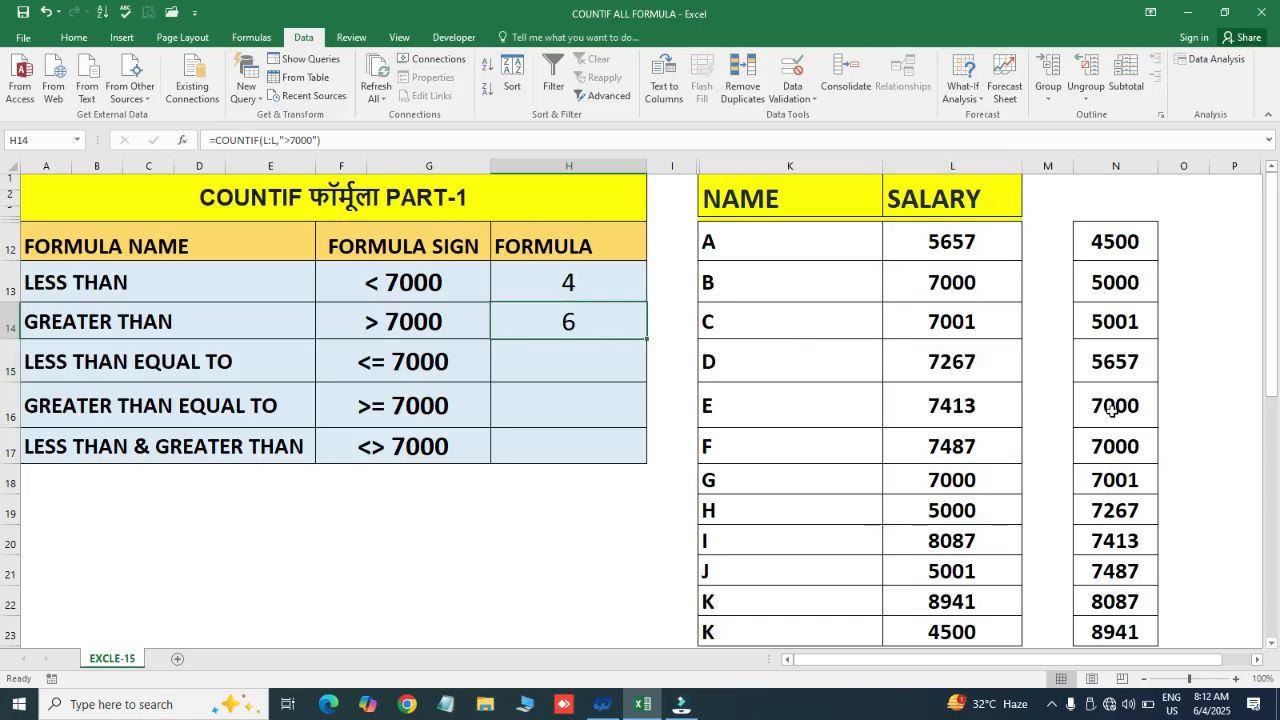
# Step: Check the GREATER THAN count in H14 against the salaries above 7000 in N18:N23 of the sorted list
pyautogui.click(1113, 478)
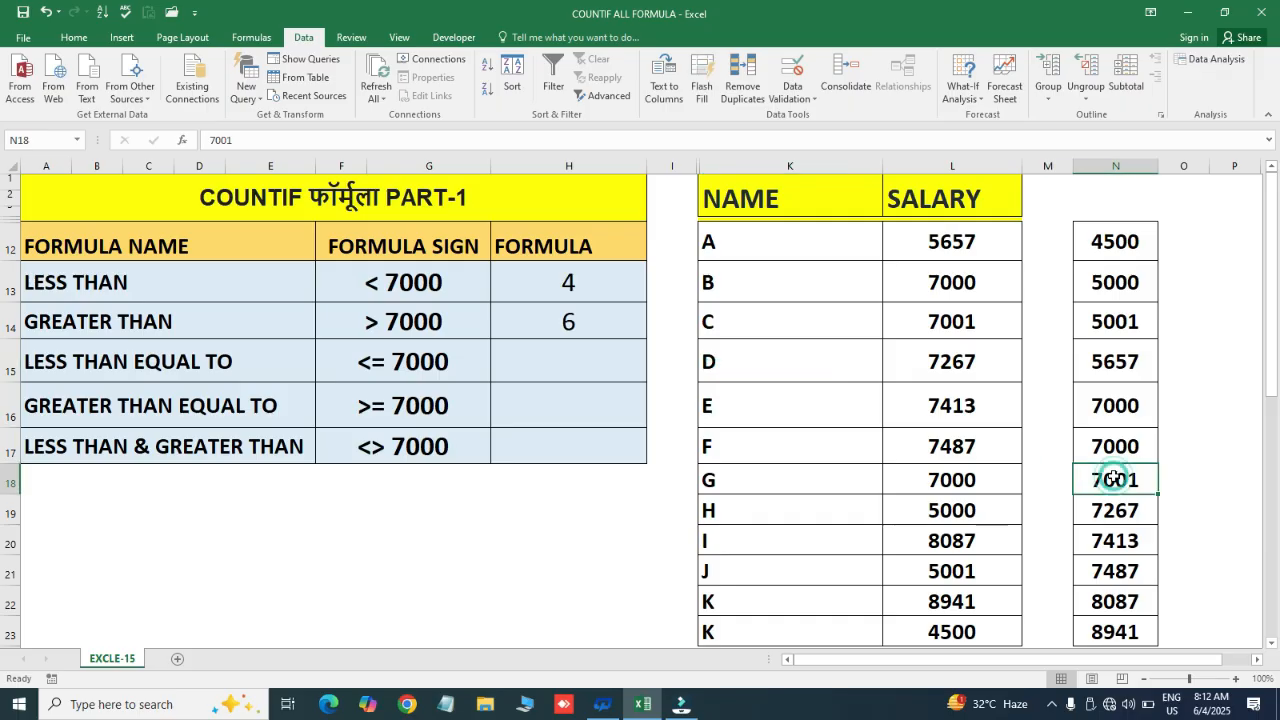
pyautogui.hotkey('shift', 'Down')
pyautogui.hotkey('shift', 'Down')
pyautogui.hotkey('shift', 'Down')
pyautogui.hotkey('shift', 'Down')
pyautogui.hotkey('shift', 'Down')
pyautogui.scroll(-1, 1113, 478)
pyautogui.hotkey('shift', 'Up')
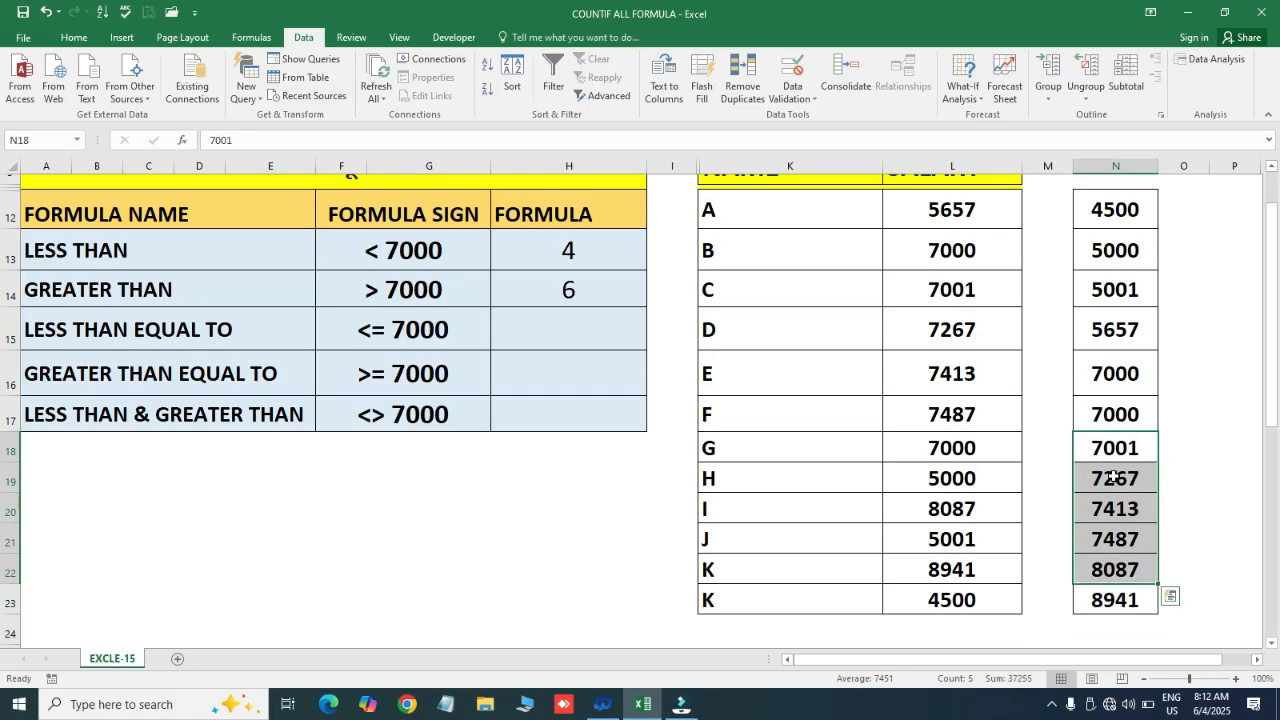
pyautogui.hotkey('shift', 'Down')
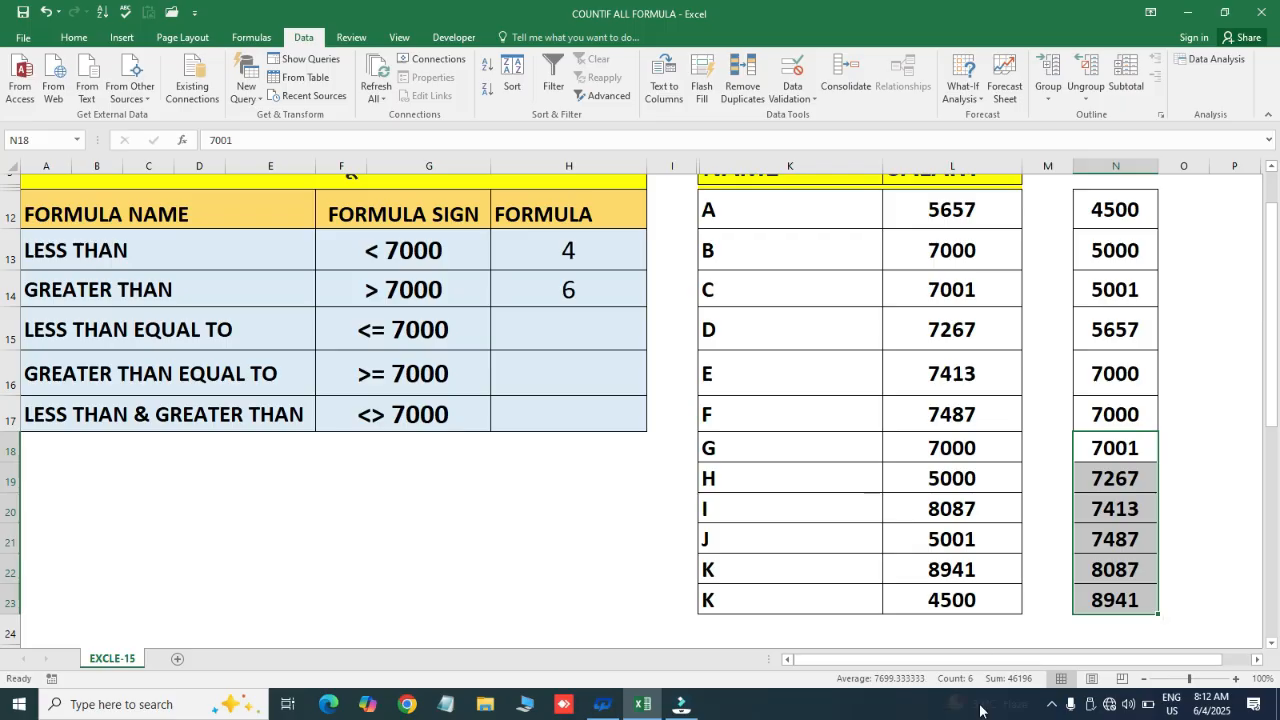
# Step: Try entering =COUNTIF(L:L,"<=7000") in cell H15 for the LESS THAN EQUAL TO row, and undo the entry
pyautogui.click(542, 321)
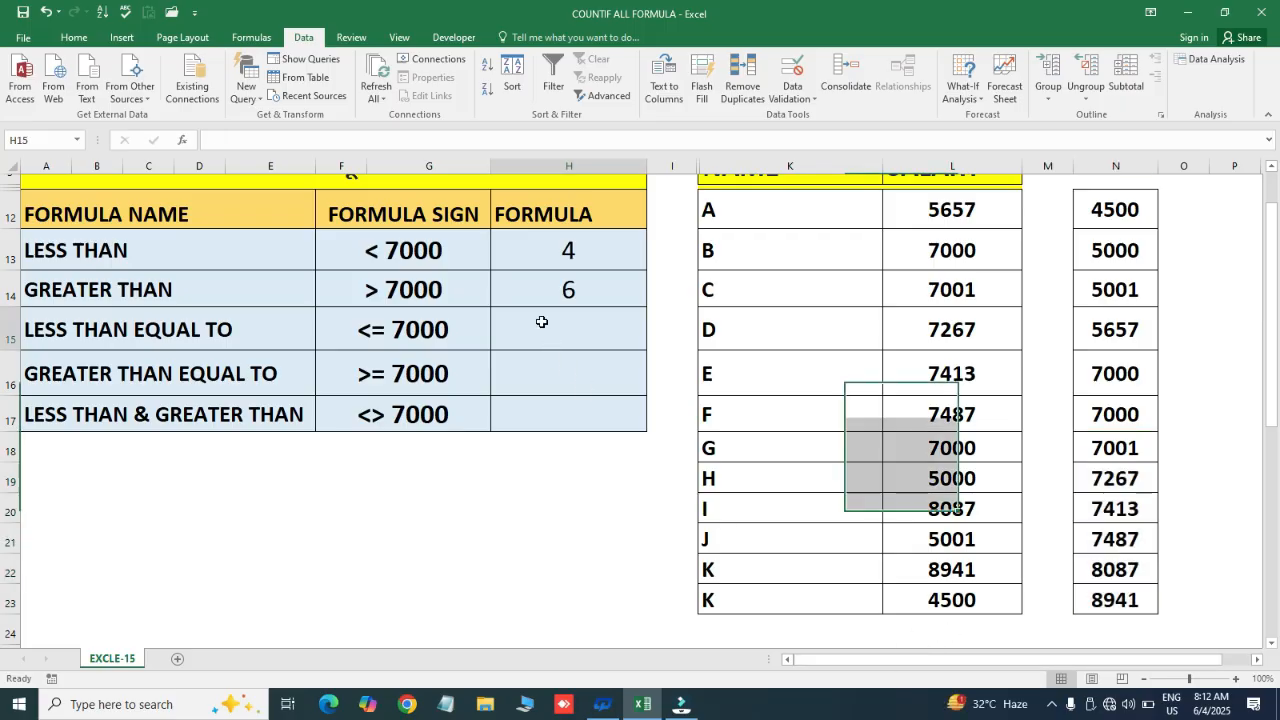
pyautogui.click(388, 333)
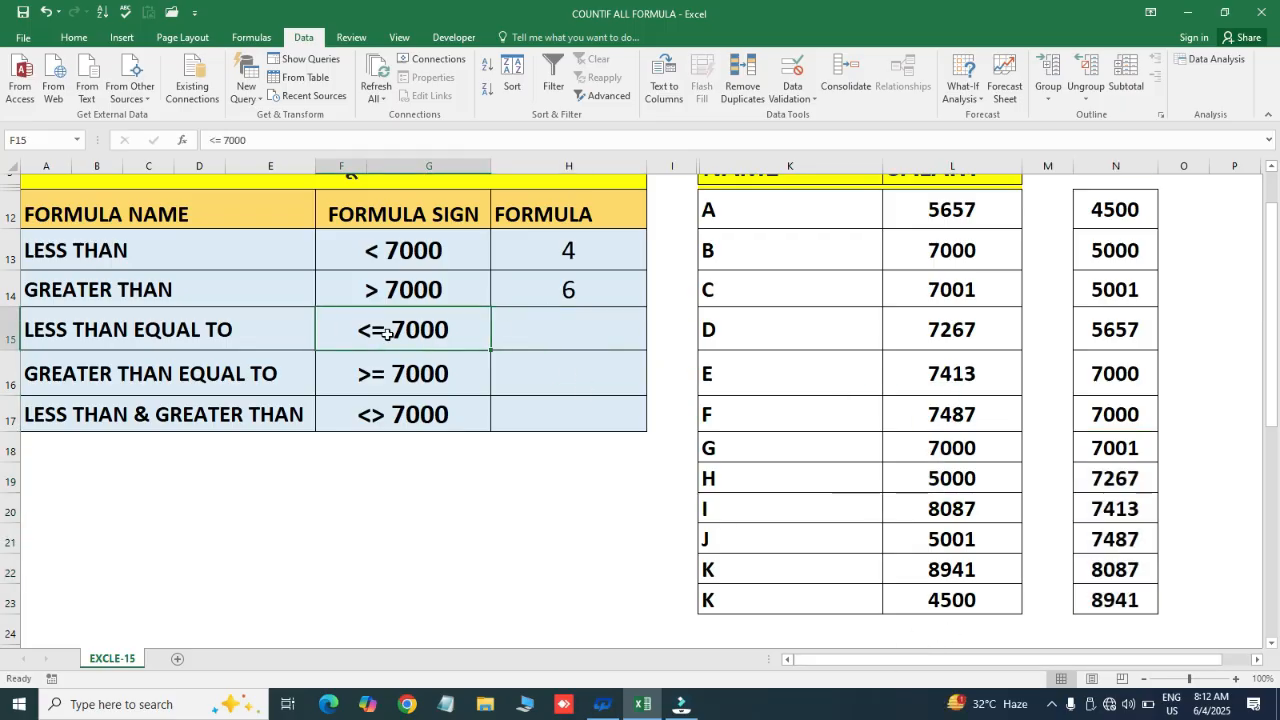
pyautogui.click(404, 248)
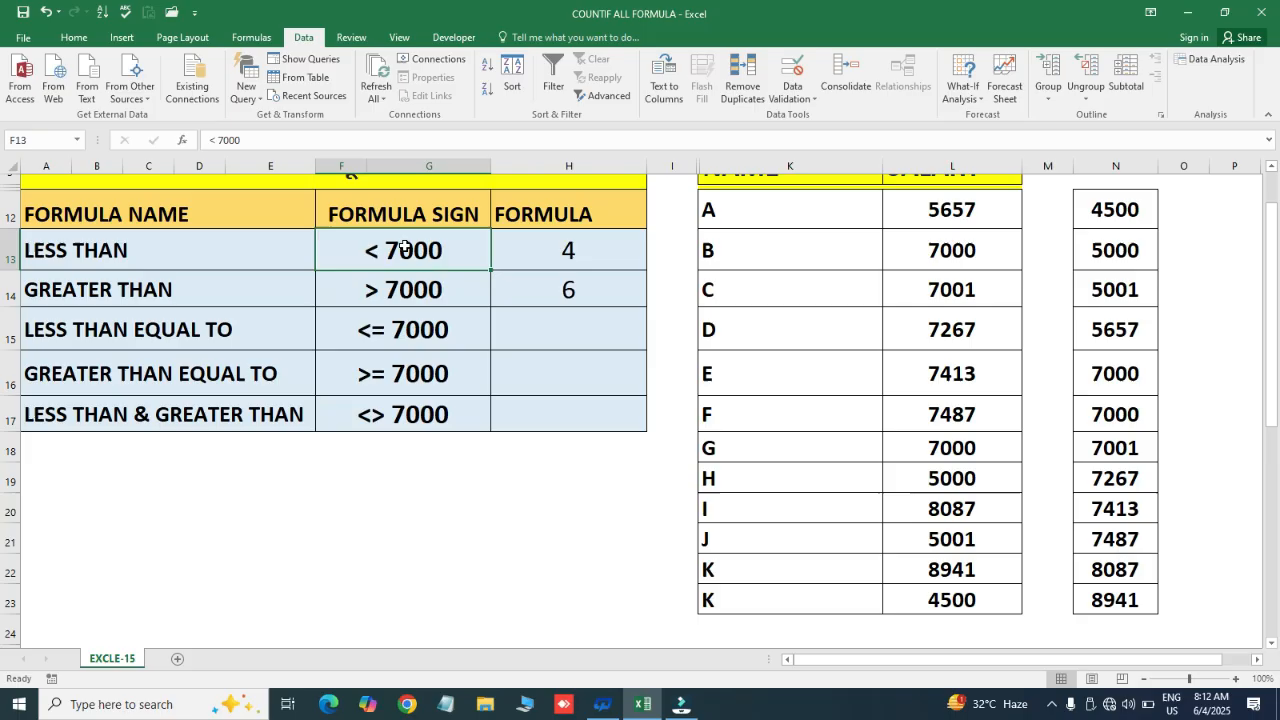
pyautogui.click(407, 328)
pyautogui.click(556, 333)
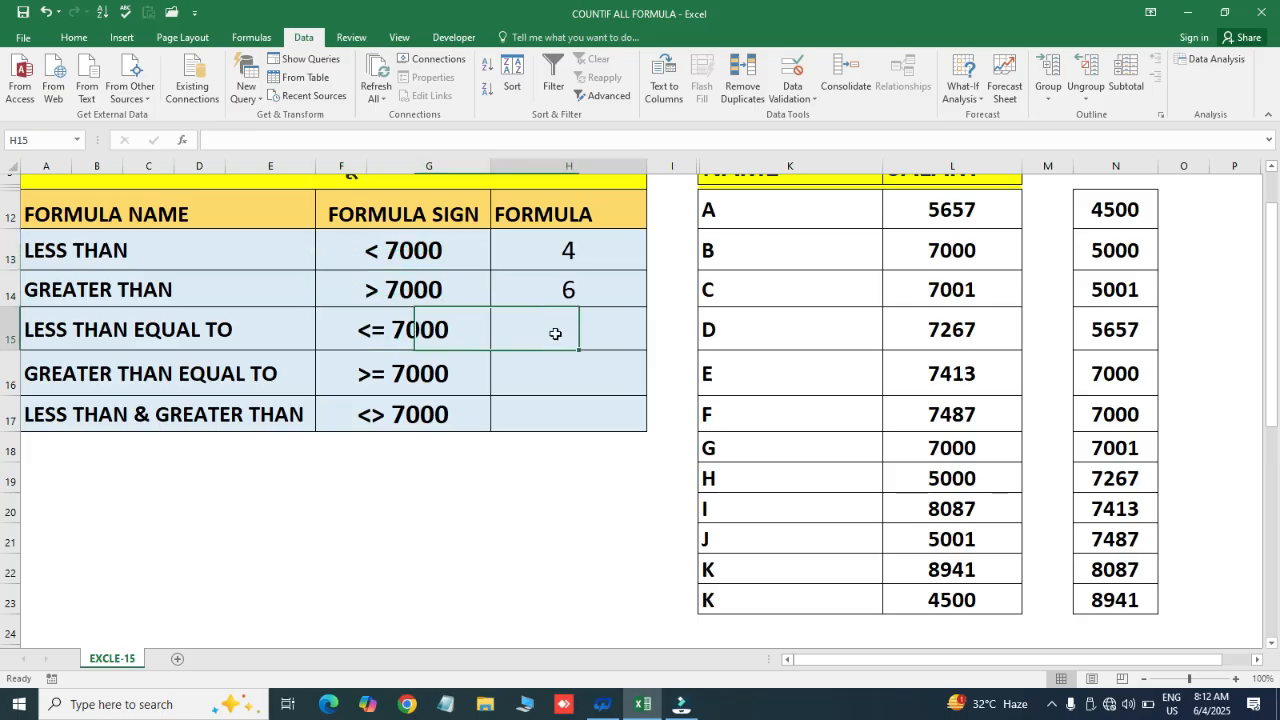
pyautogui.write('=COUN')
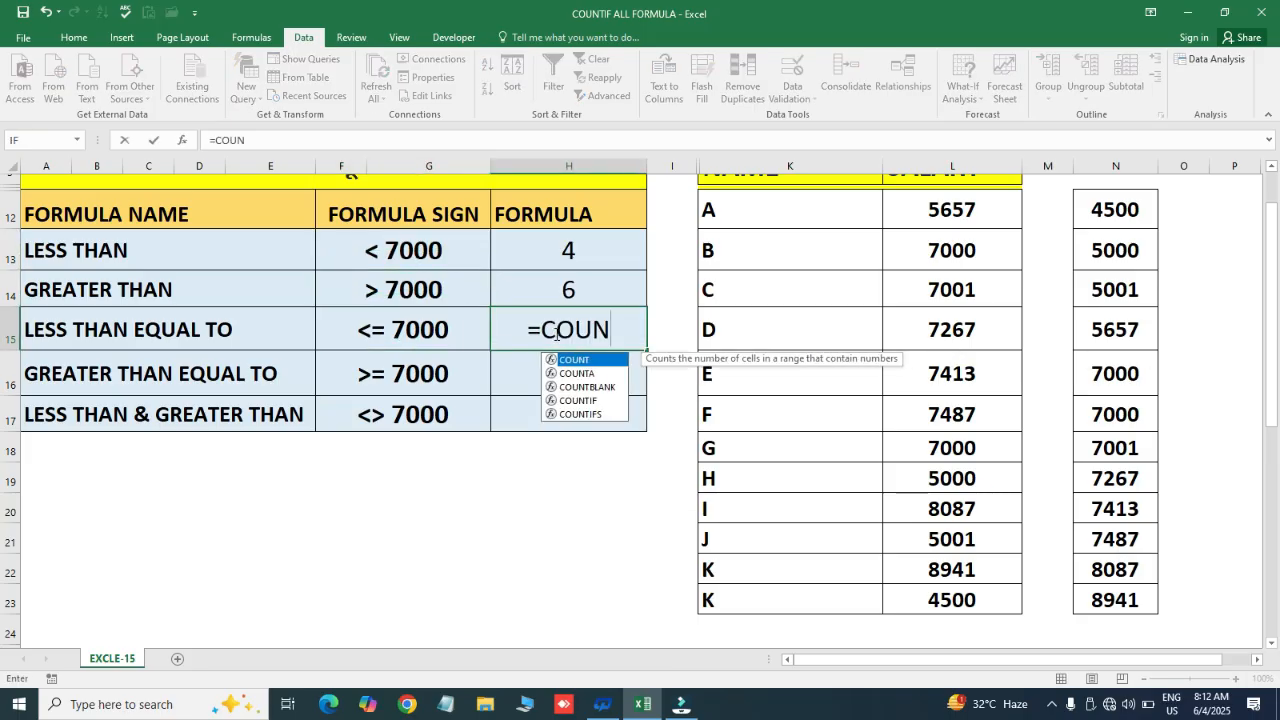
pyautogui.press('Down')
pyautogui.press('Down')
pyautogui.press('Down')
pyautogui.press('Tab')
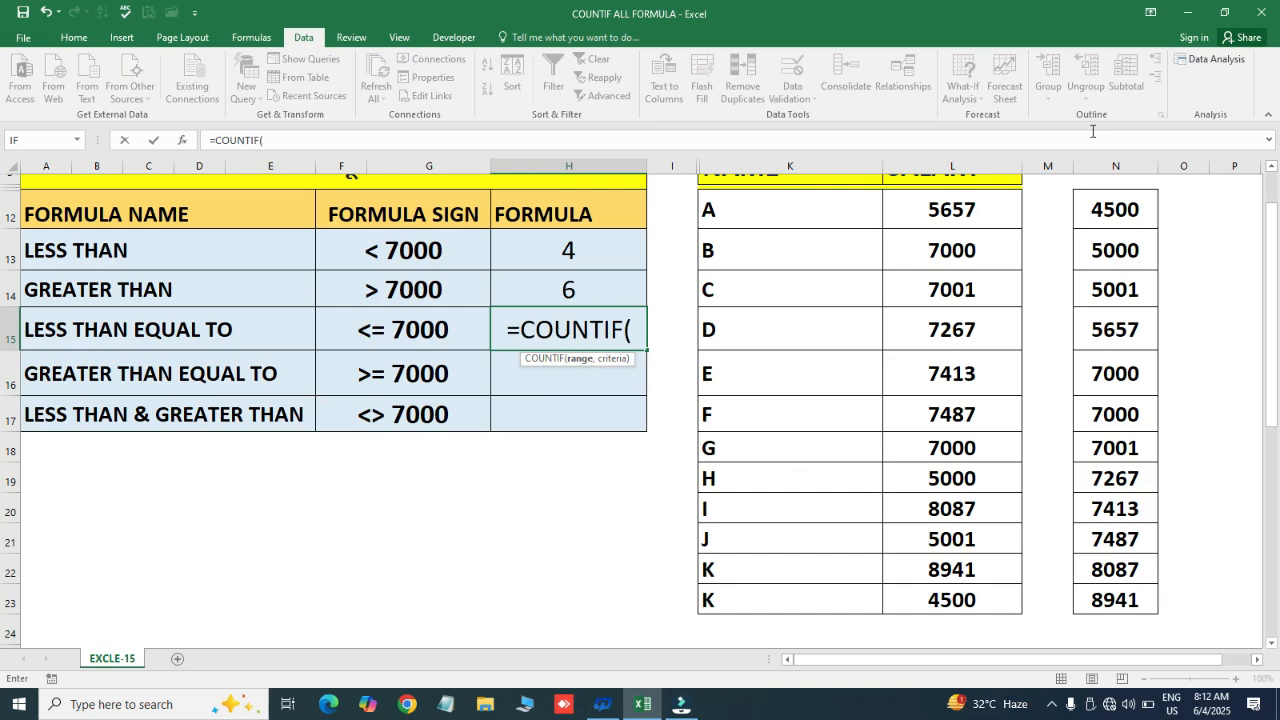
pyautogui.click(967, 160)
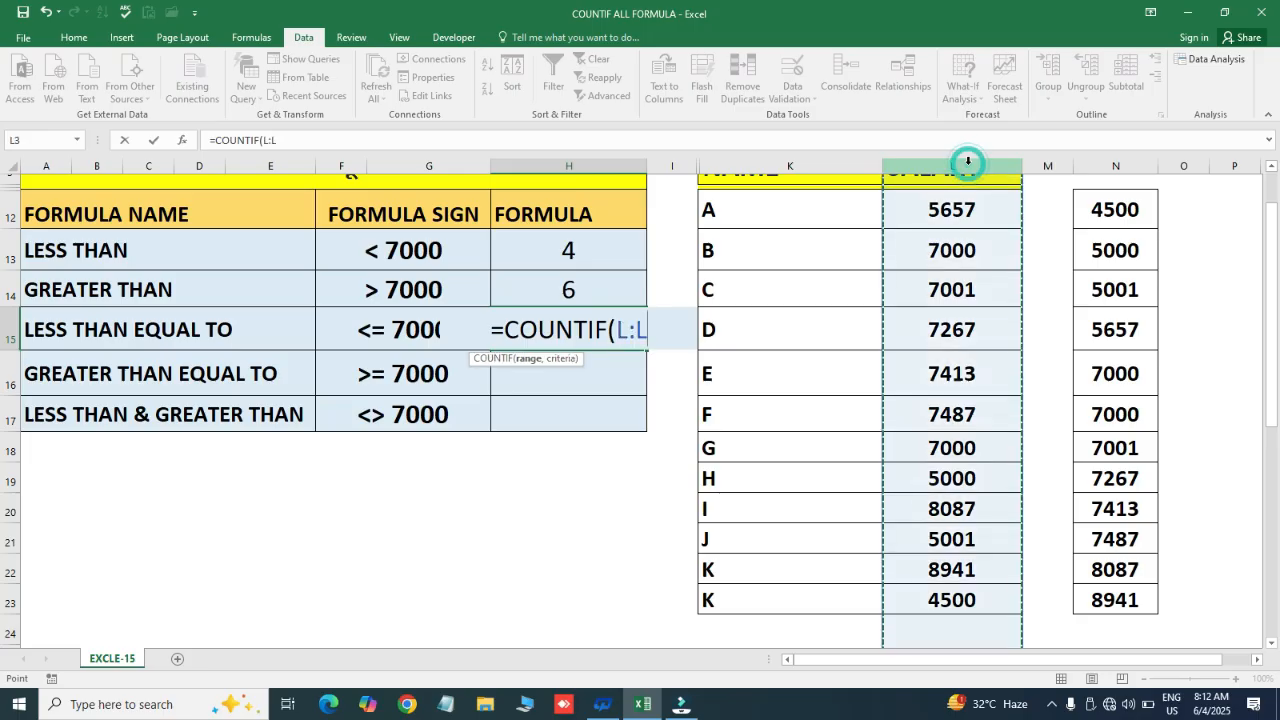
pyautogui.write(',')
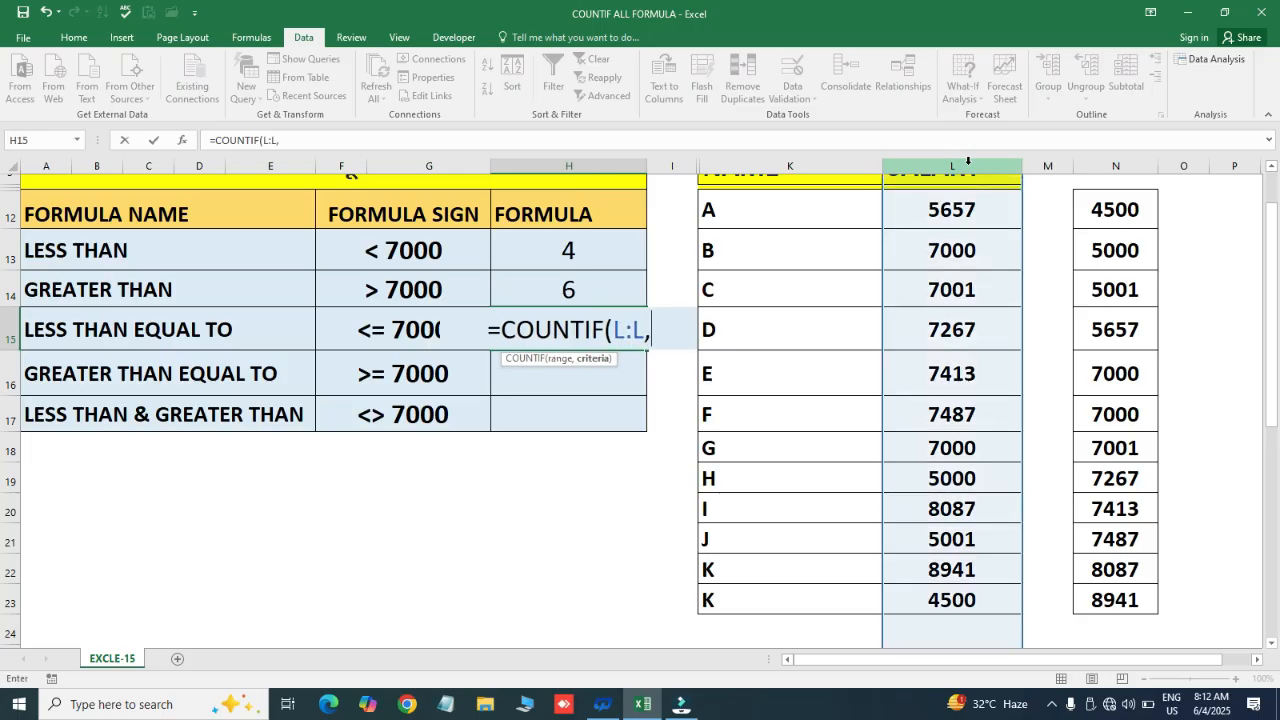
pyautogui.write('<')
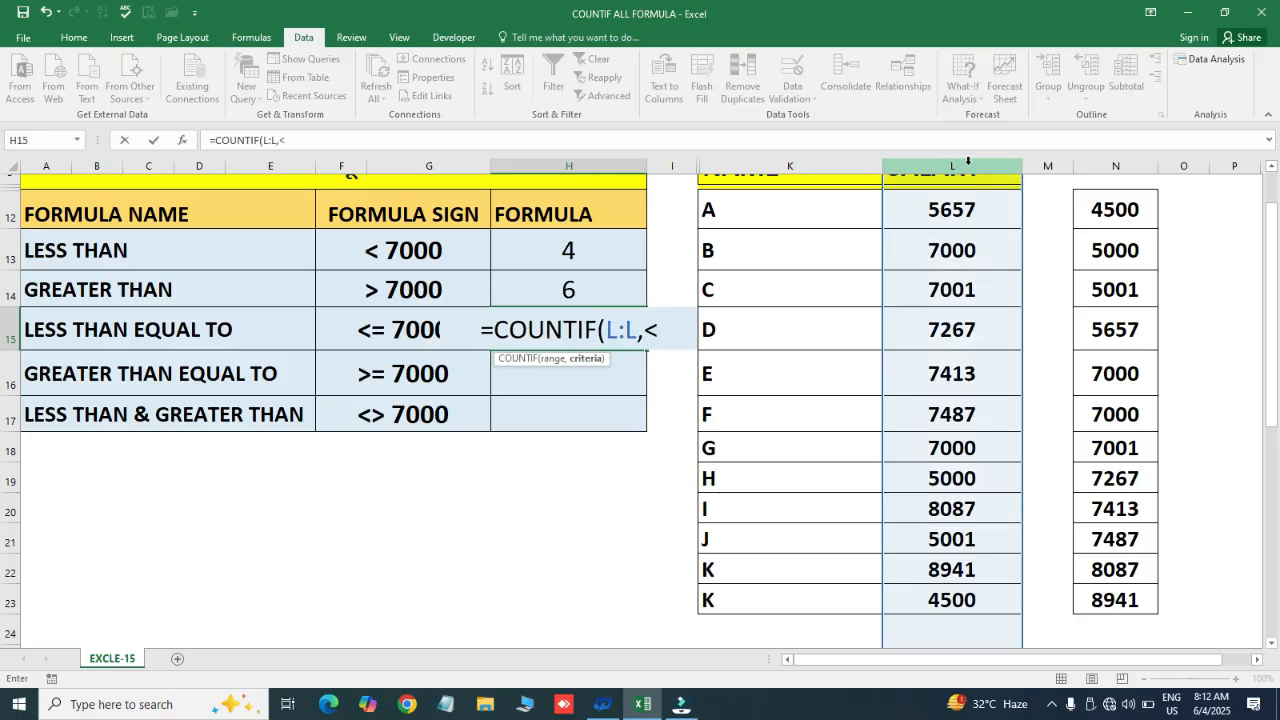
pyautogui.write('=7-')
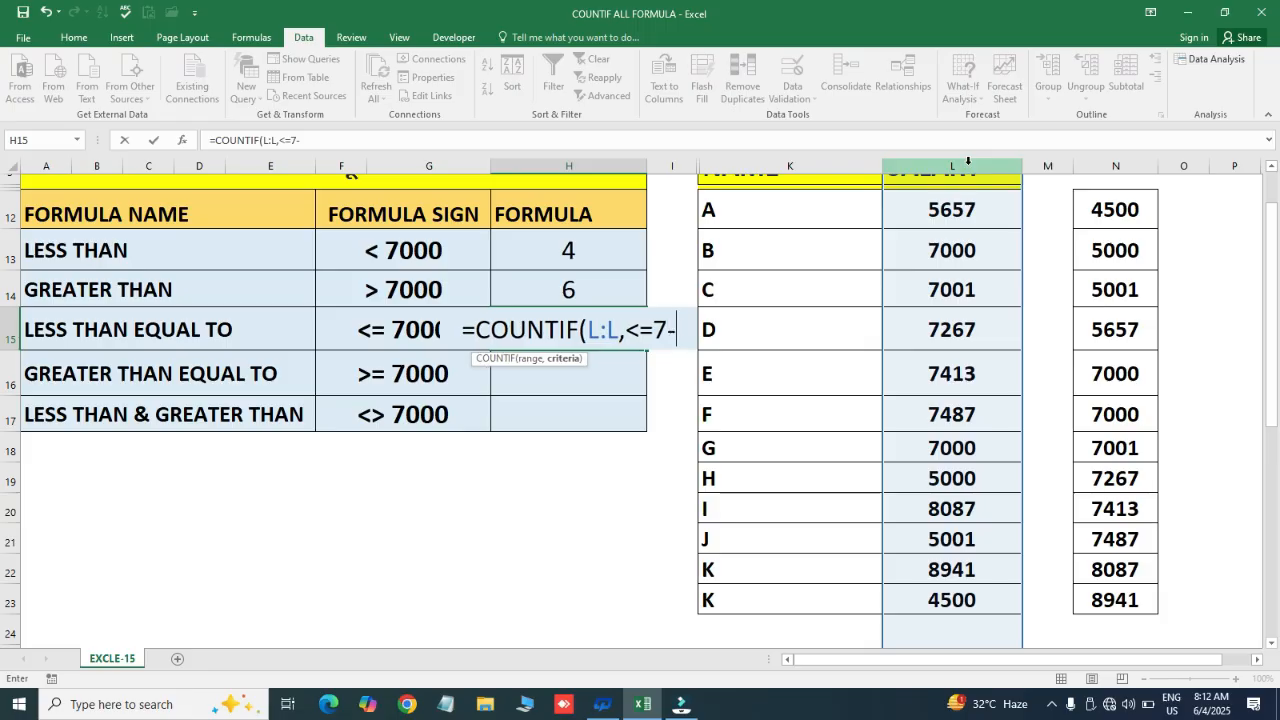
pyautogui.press('BackSpace')
pyautogui.write('000')
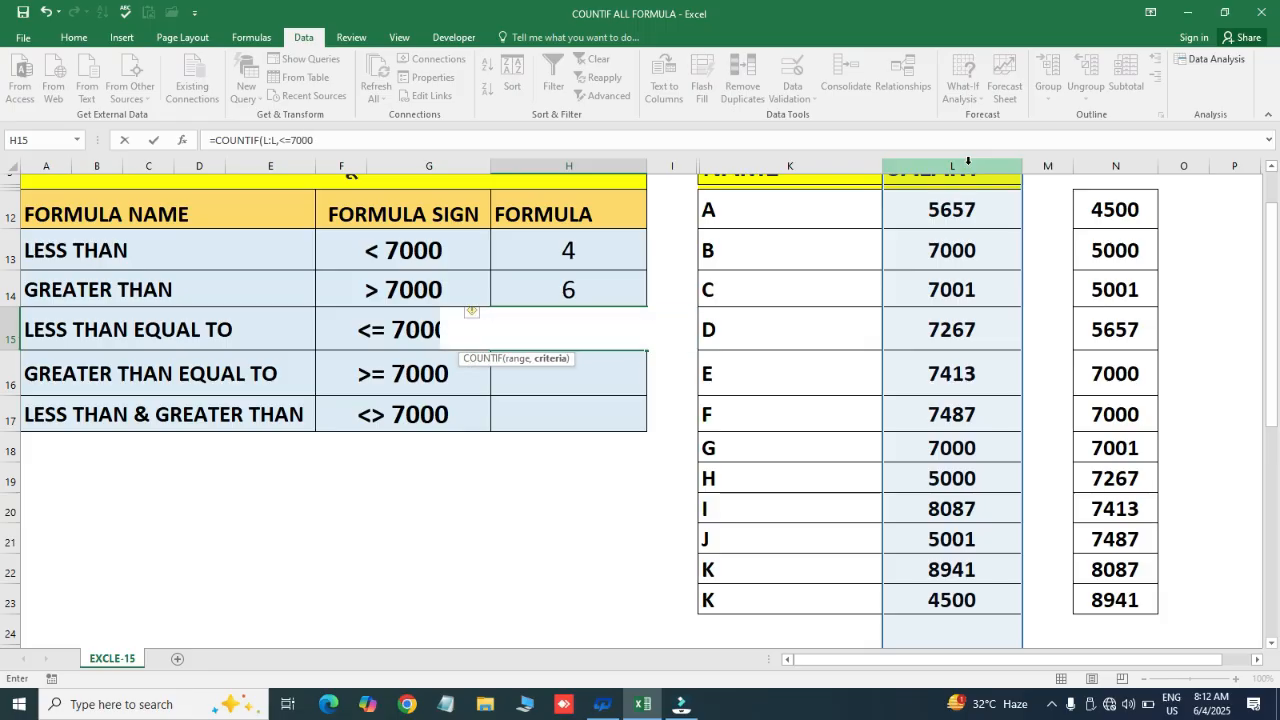
pyautogui.write('")')
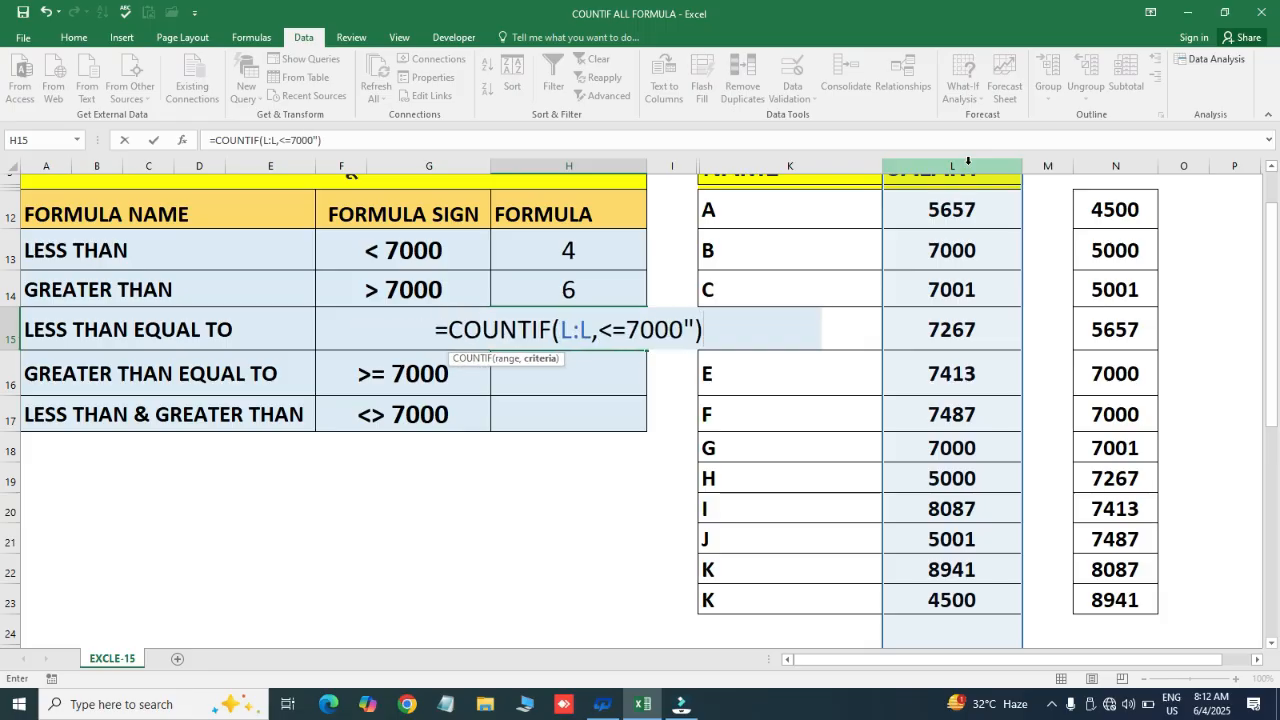
pyautogui.press('Return')
pyautogui.press('Return')
pyautogui.write('"')
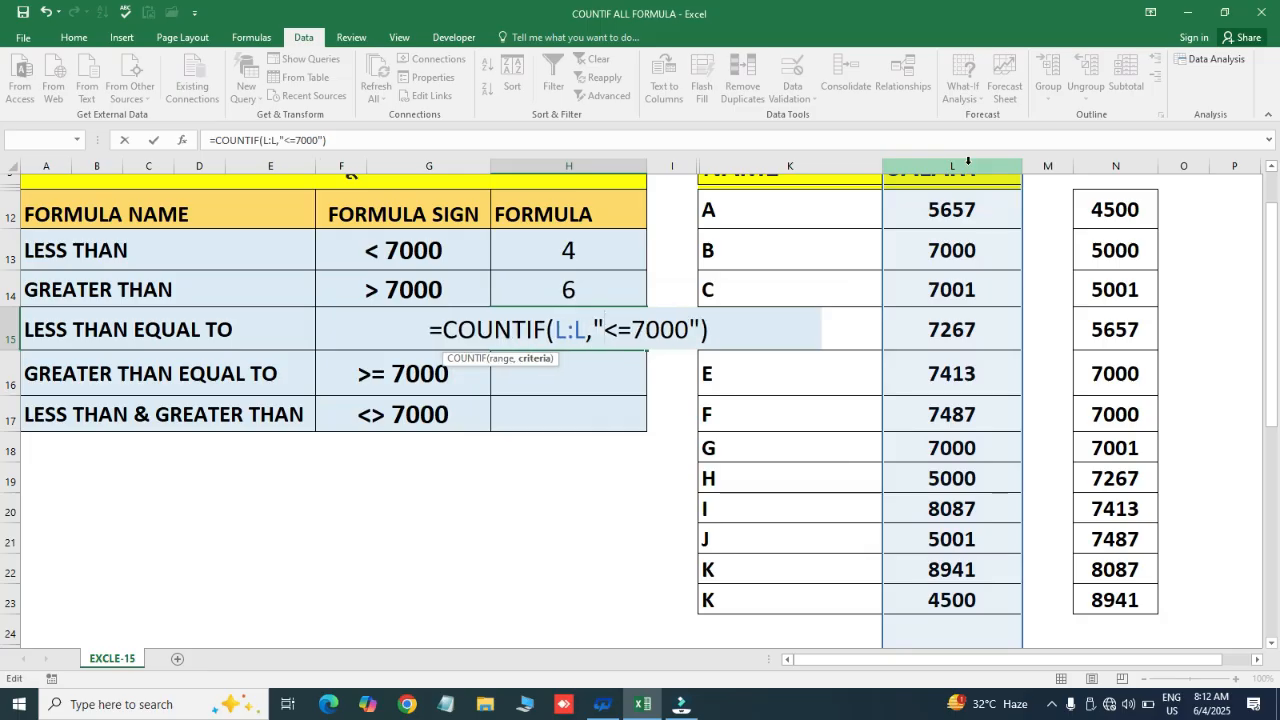
pyautogui.press('Return')
pyautogui.hotkey('ctrl', 'z')
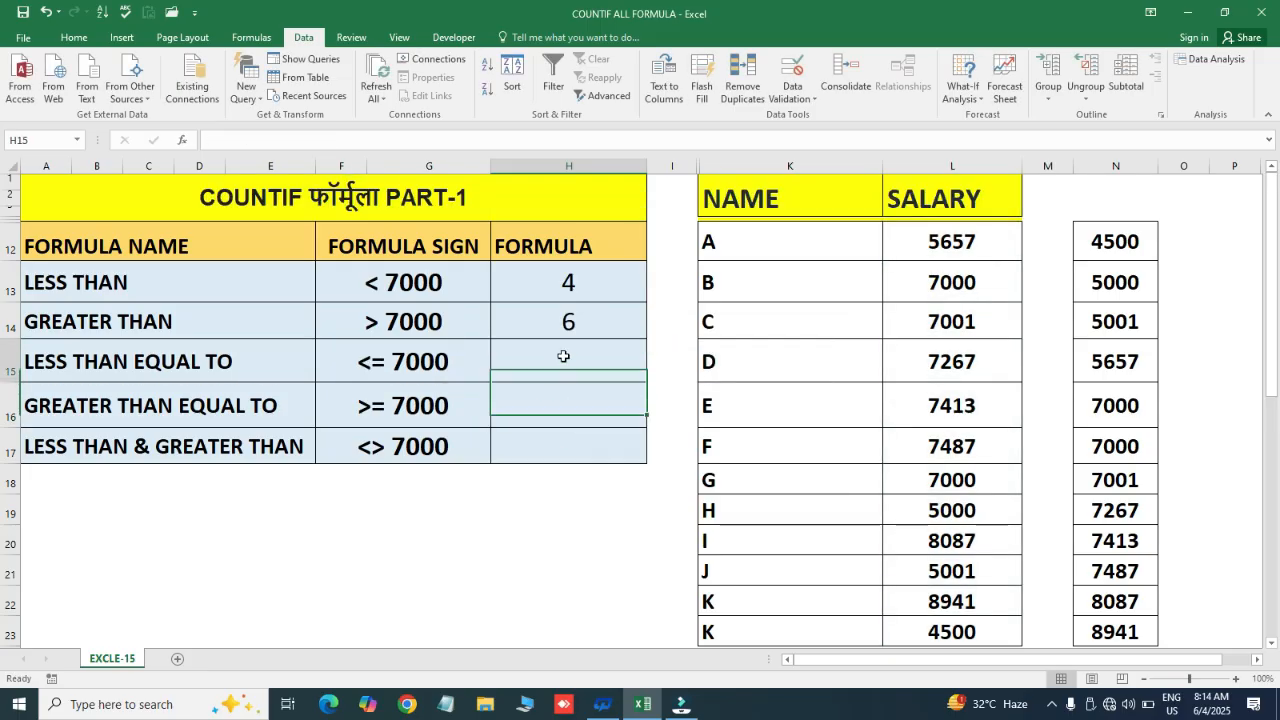
# Step: Review the LESS THAN formula in H13 against the salaries below 7000 in N12:N15 of the sorted list
pyautogui.click(563, 356)
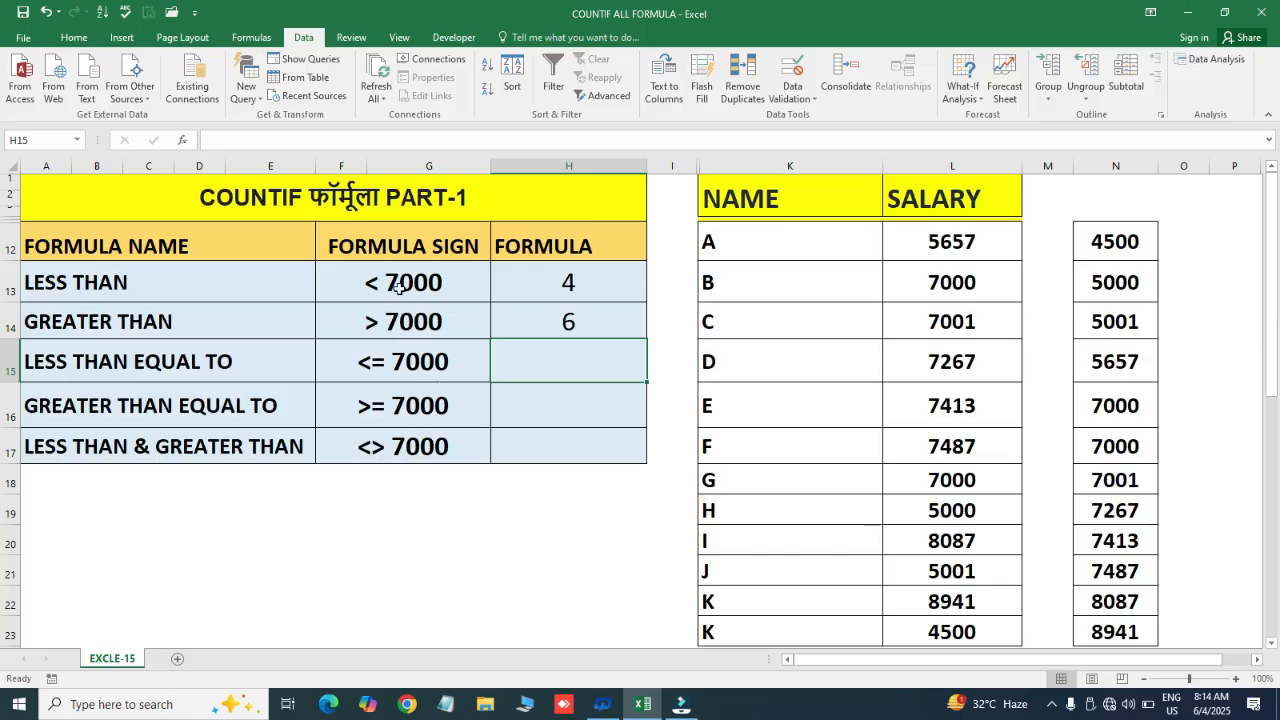
pyautogui.click(595, 286)
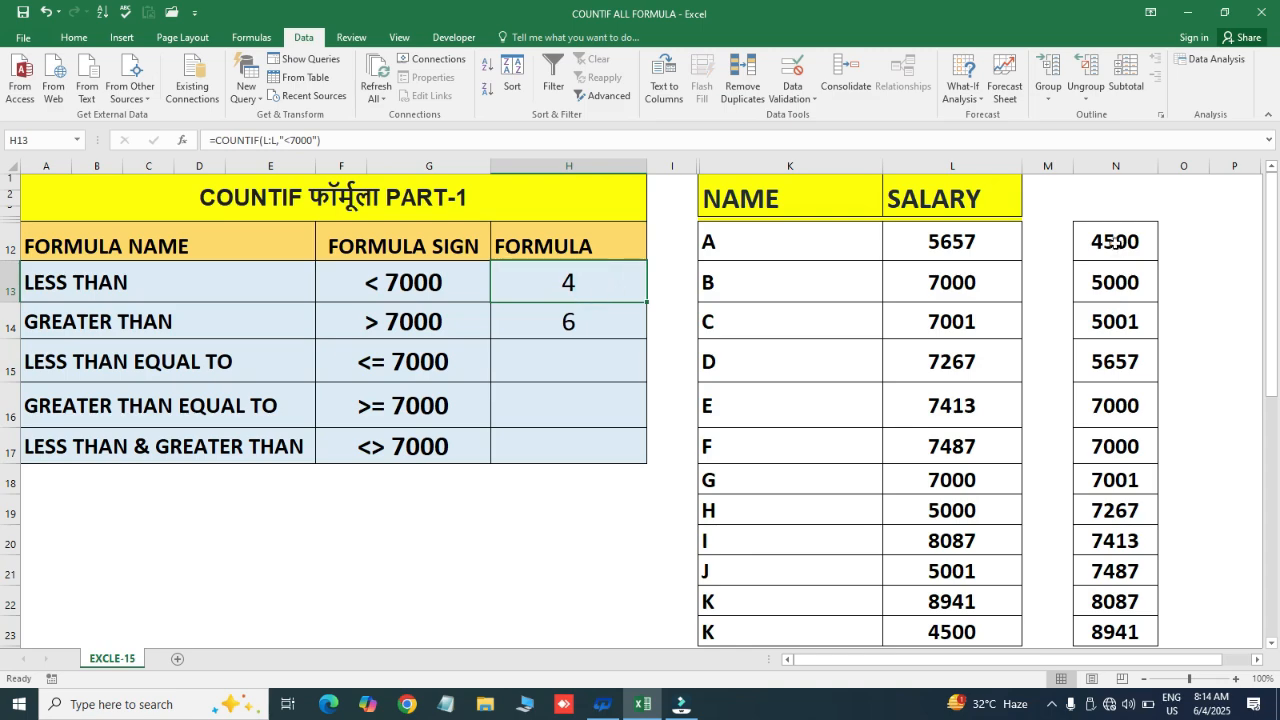
pyautogui.moveTo(1111, 367); pyautogui.dragTo(1115, 203)
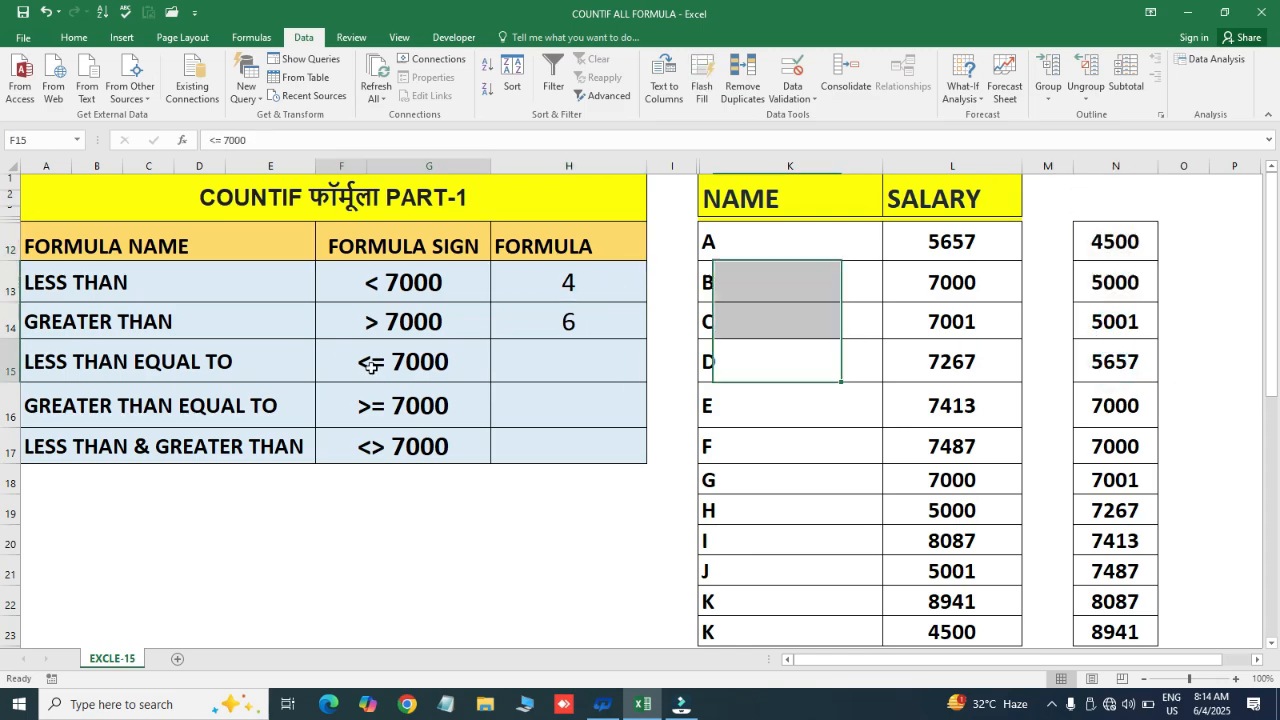
# Step: Enter =COUNTIF(L:L,"<=7000") in cell H15 to count the salaries less than or equal to 7000
pyautogui.click(559, 361)
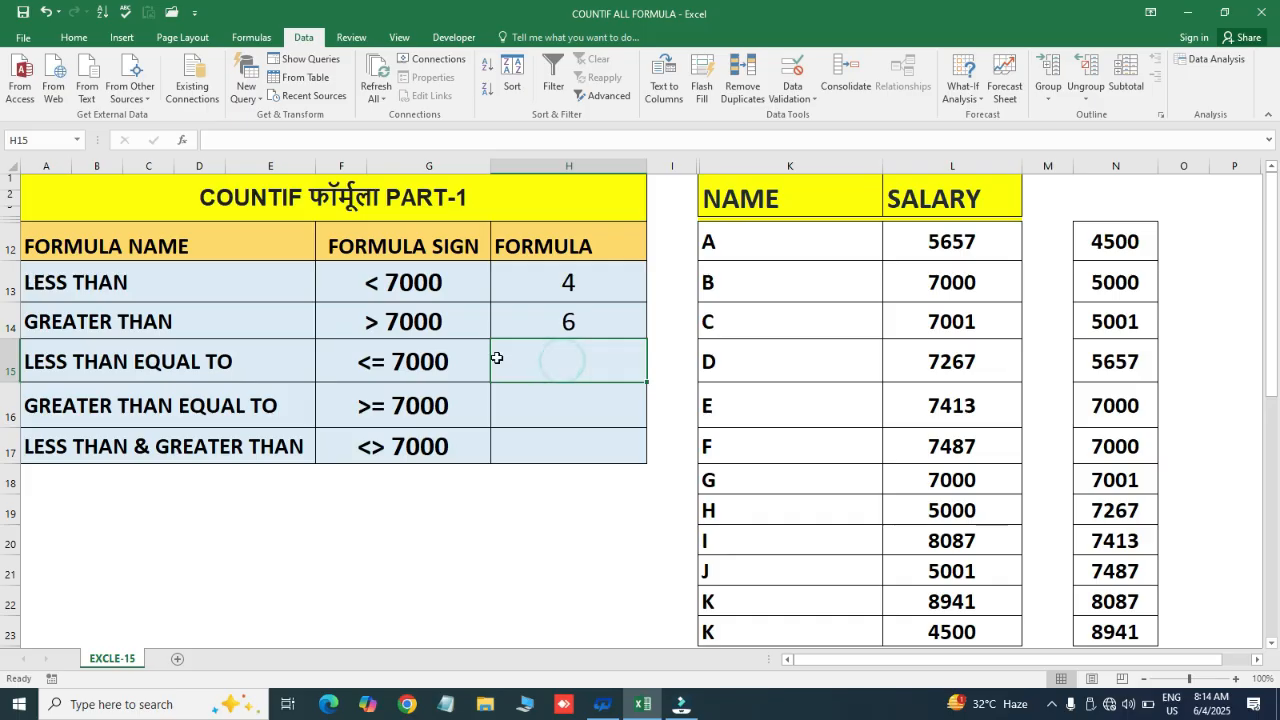
pyautogui.write('=COUN')
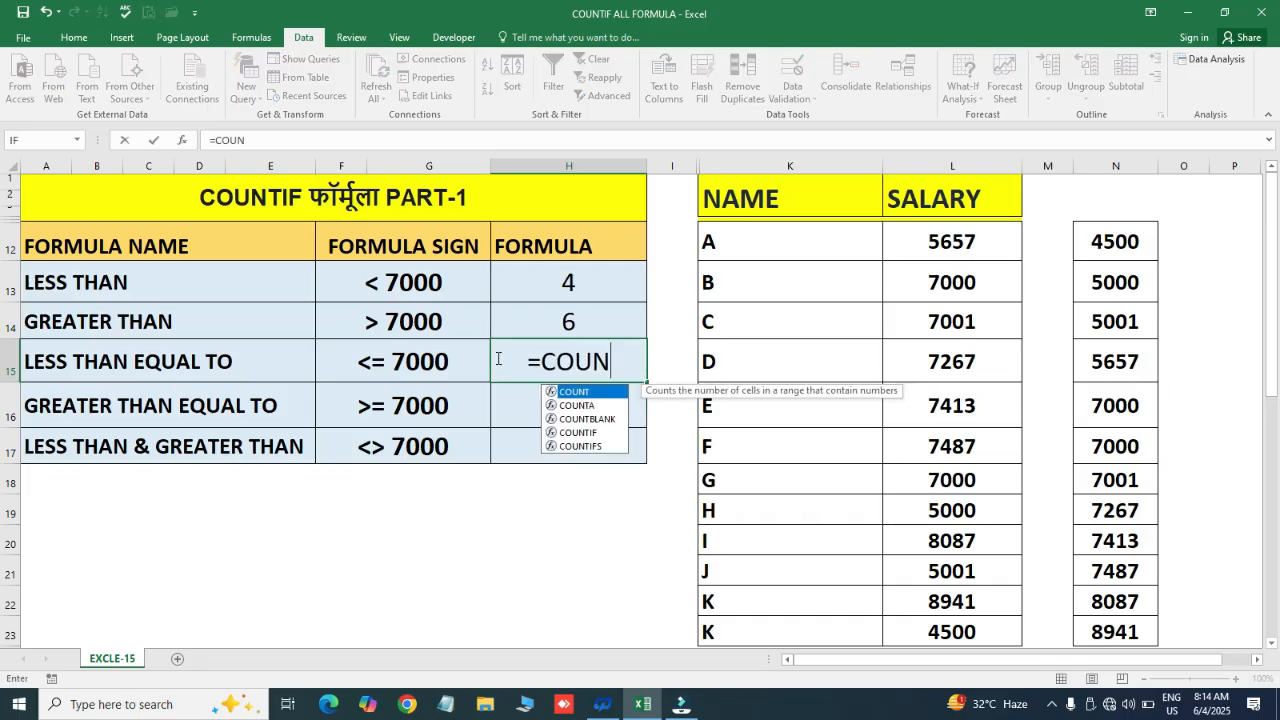
pyautogui.press('Down')
pyautogui.press('Down')
pyautogui.press('Down')
pyautogui.press('Tab')
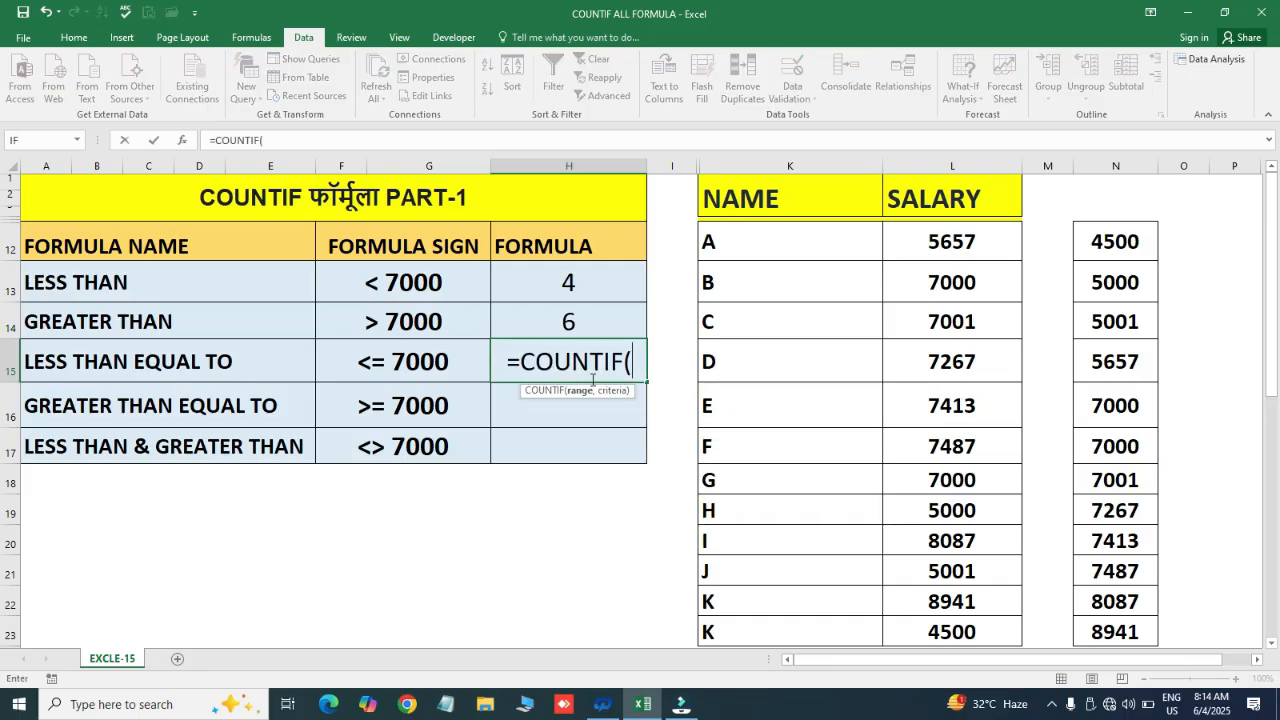
pyautogui.click(941, 164)
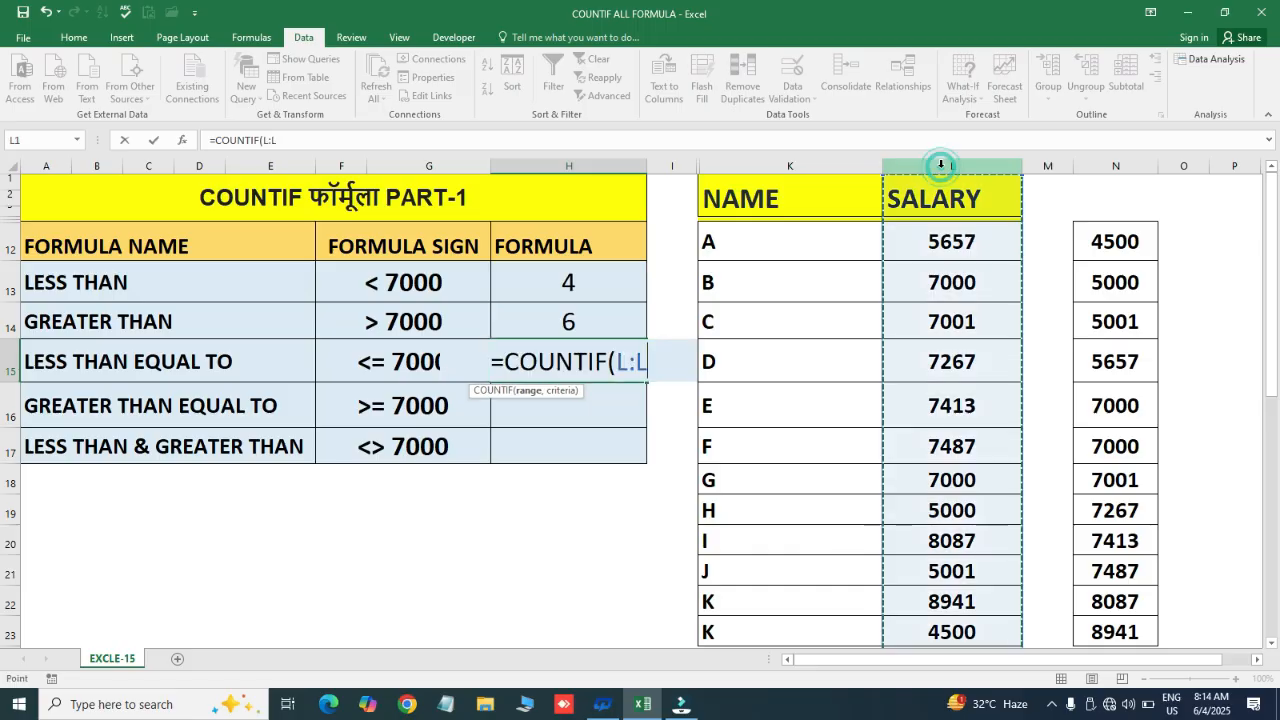
pyautogui.write(',')
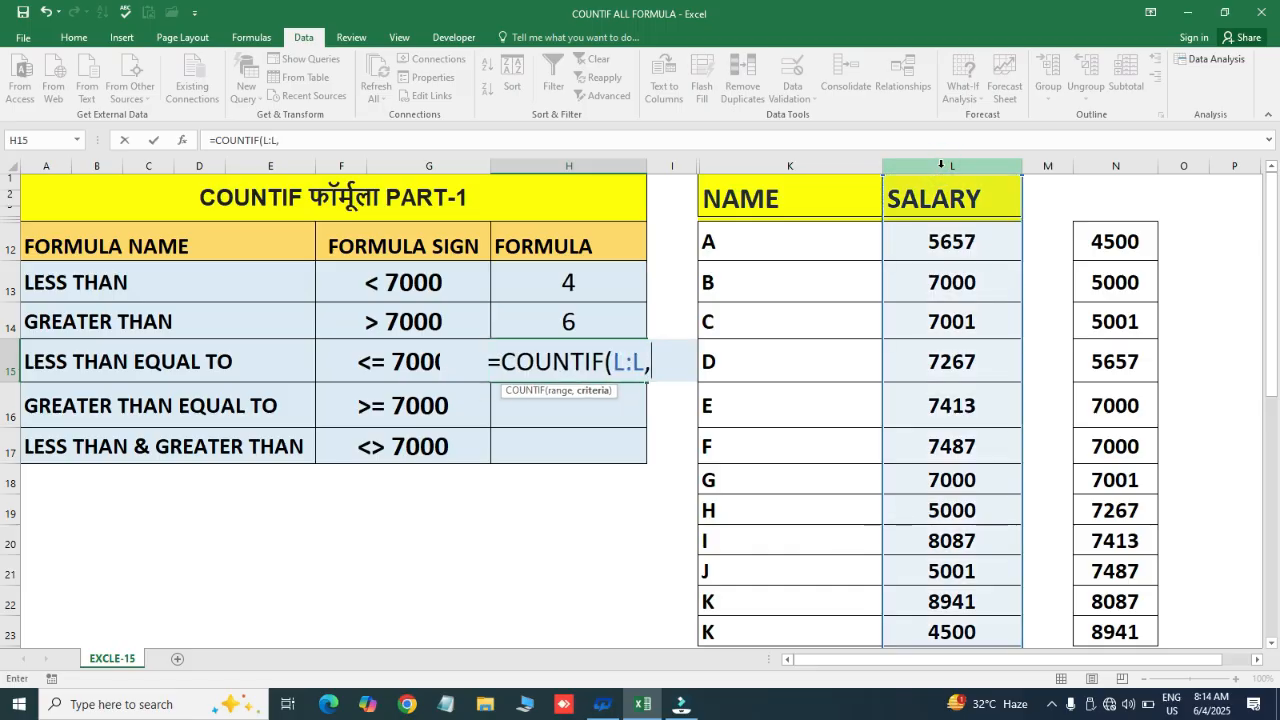
pyautogui.write('"')
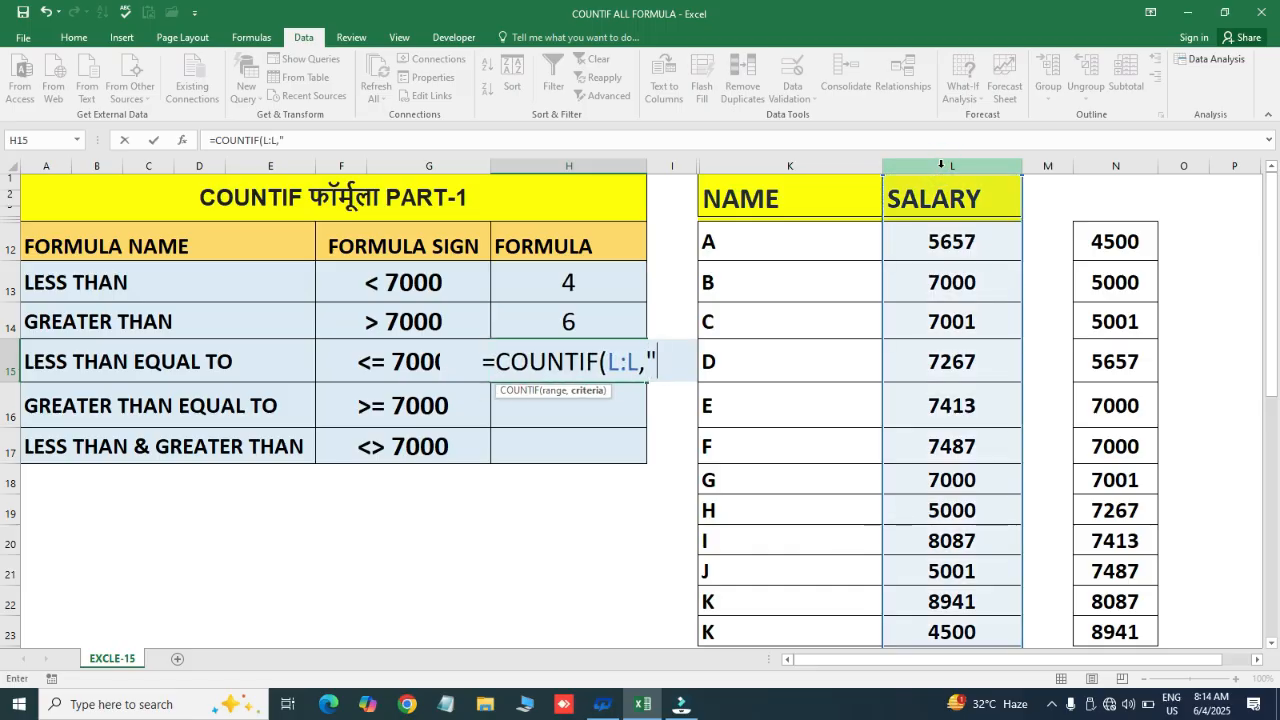
pyautogui.write('<=')
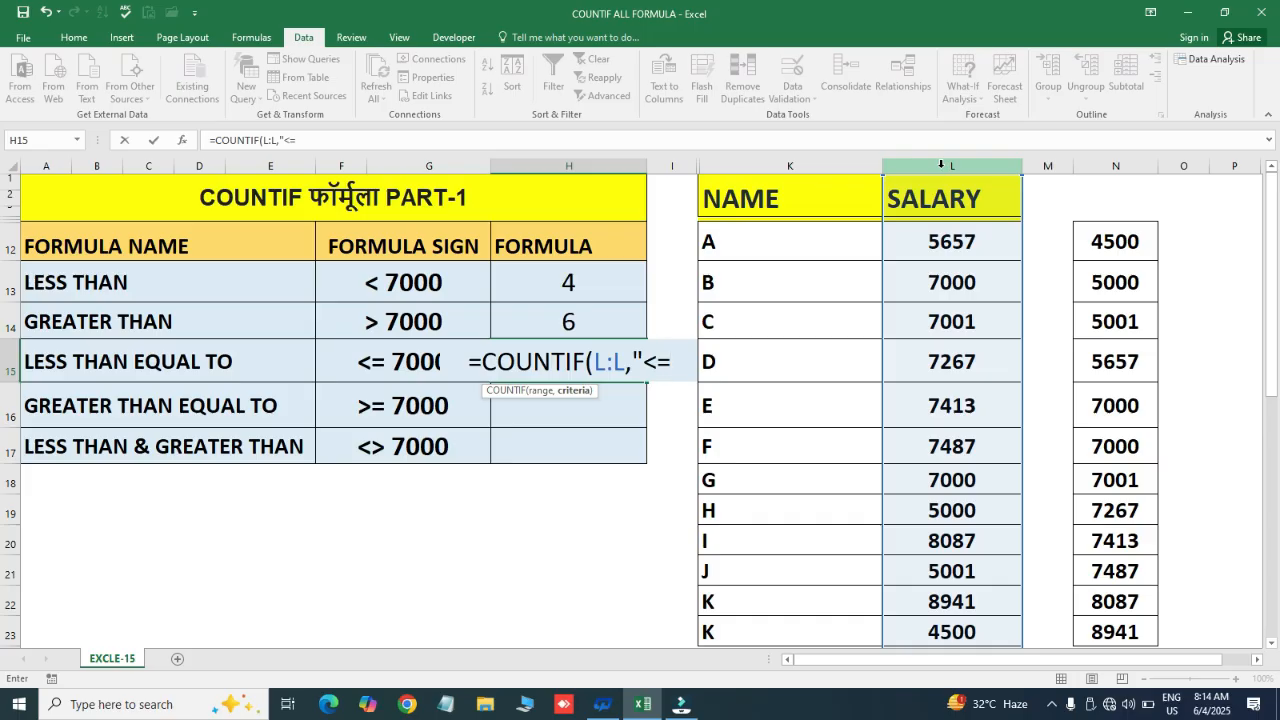
pyautogui.write('7000')
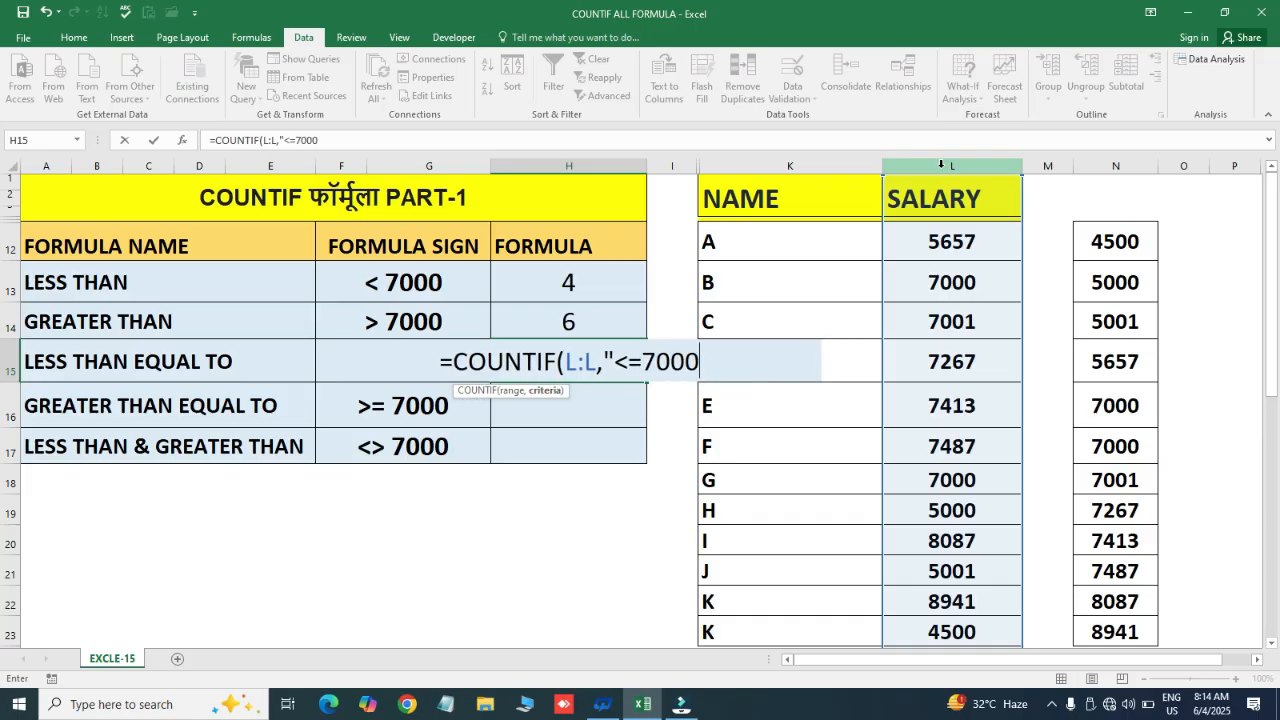
pyautogui.write('"')
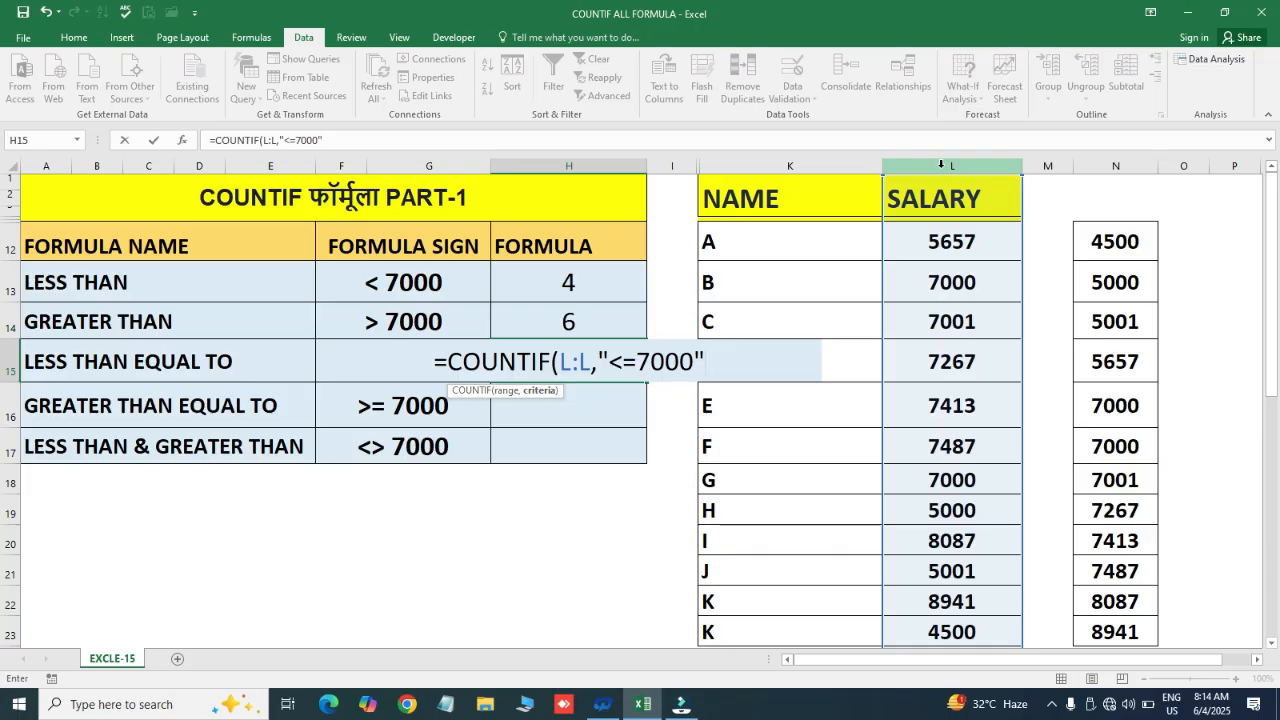
pyautogui.write(')')
pyautogui.hotkey('ctrl', 'Return')
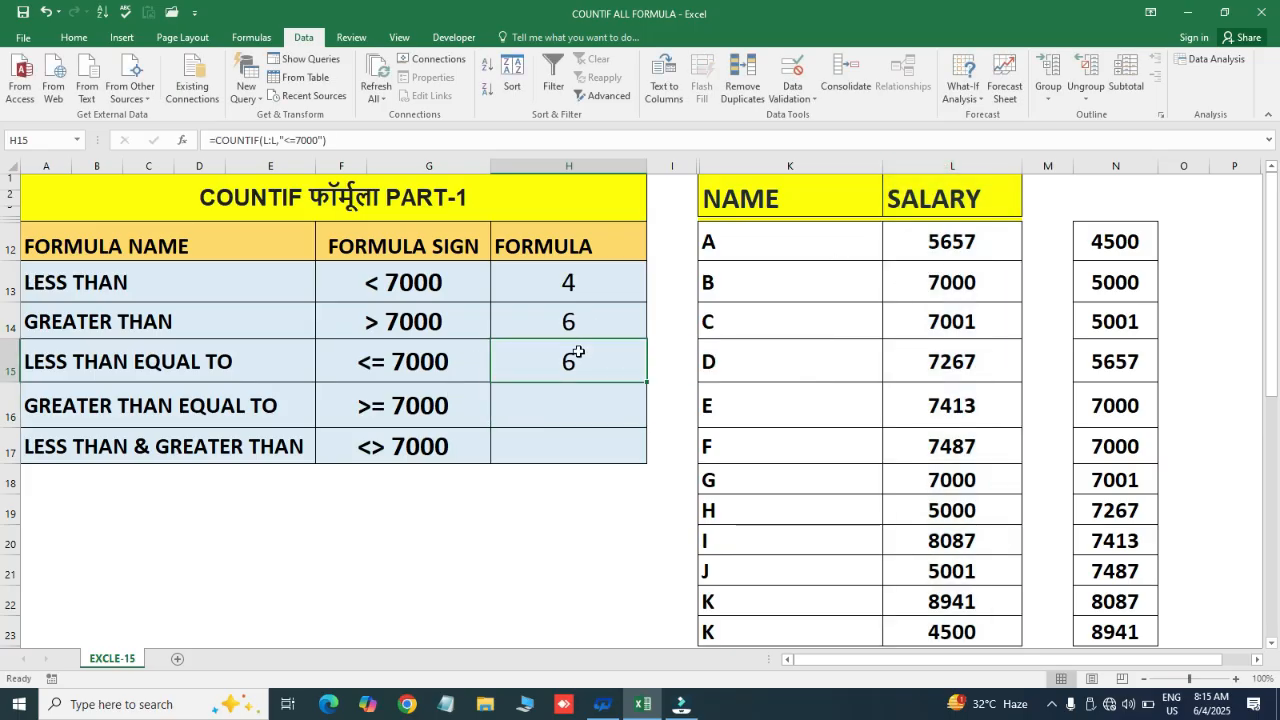
# Step: Check the LESS THAN EQUAL TO count in H15 against the salaries up to 7000 in N12:N17
pyautogui.click(410, 352)
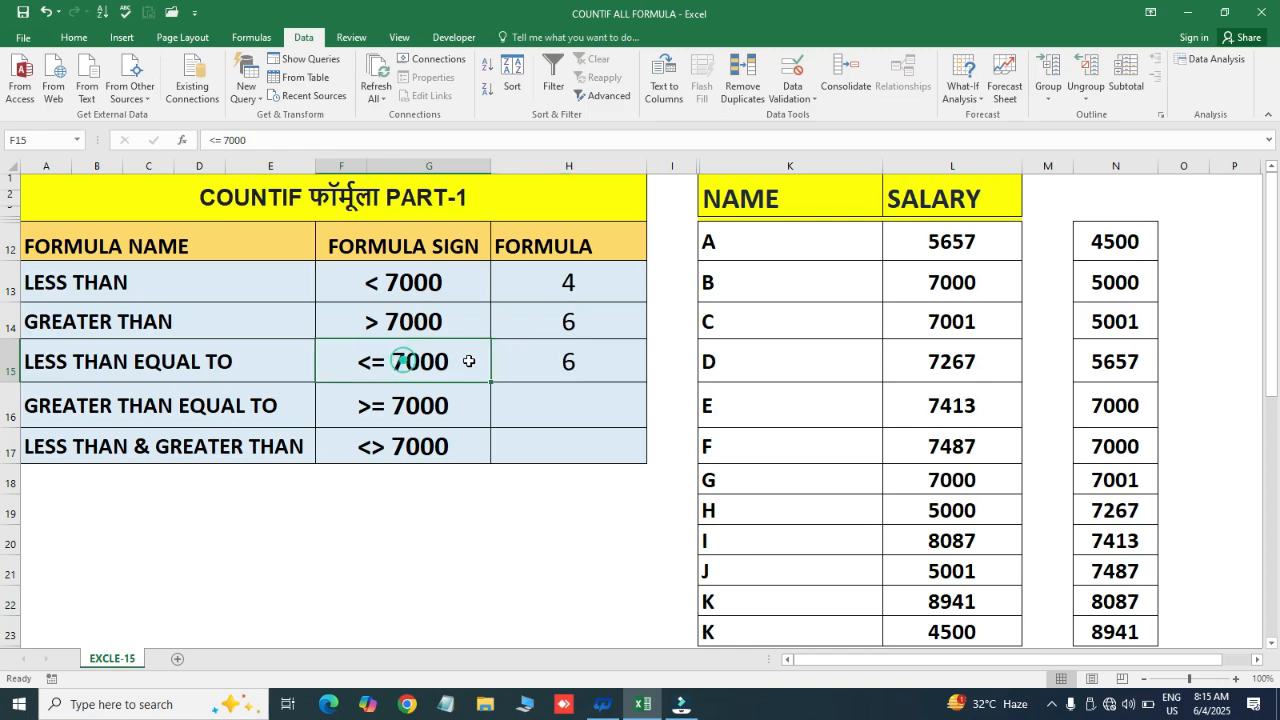
pyautogui.click(568, 362)
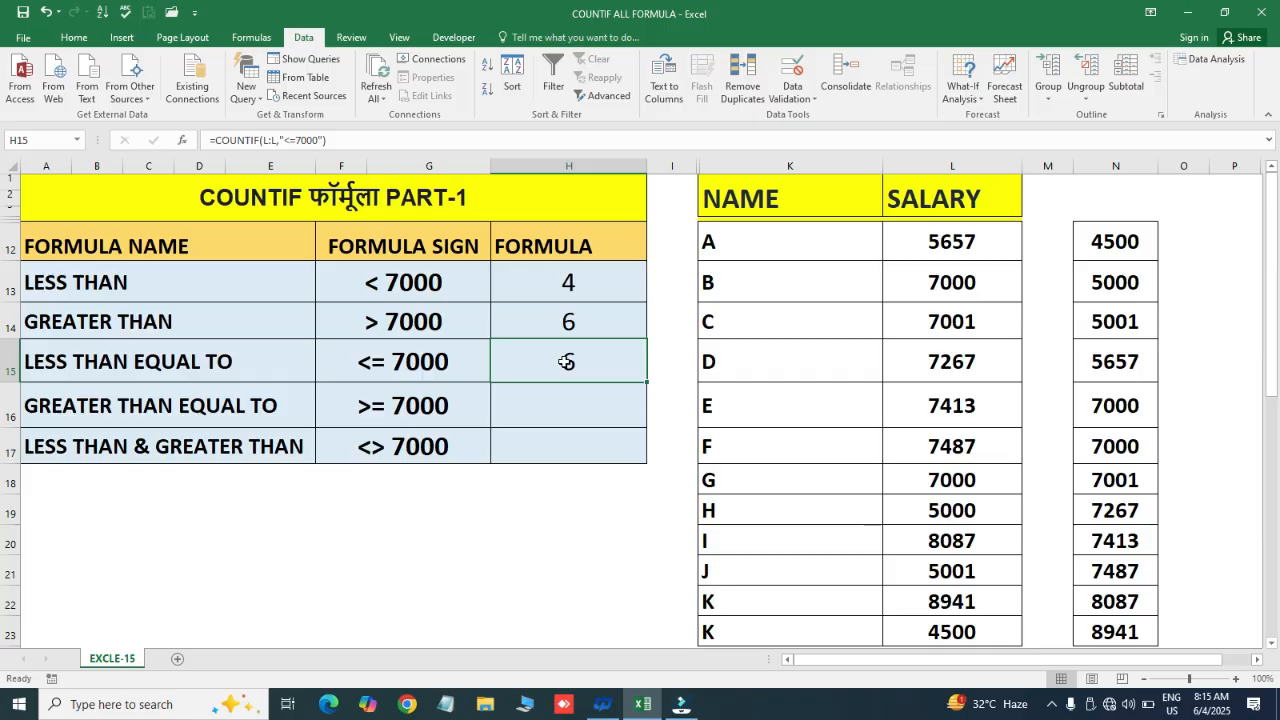
pyautogui.click(1129, 443)
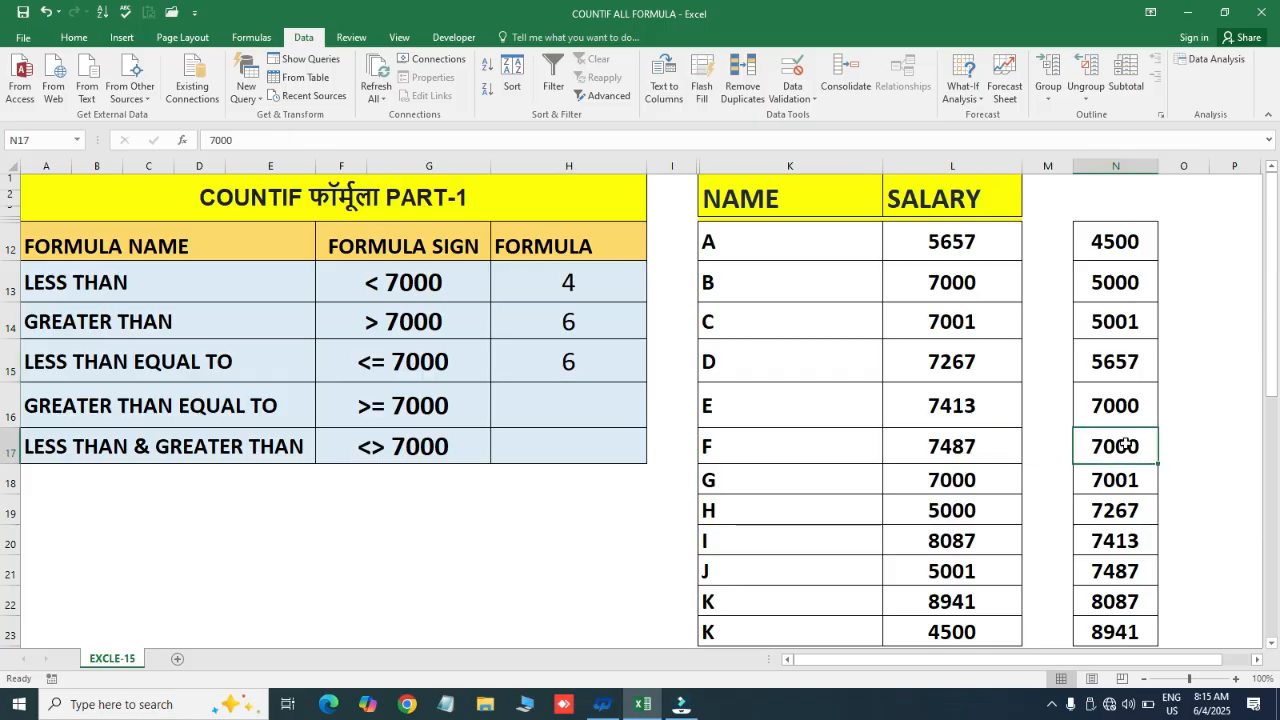
pyautogui.click(1051, 440)
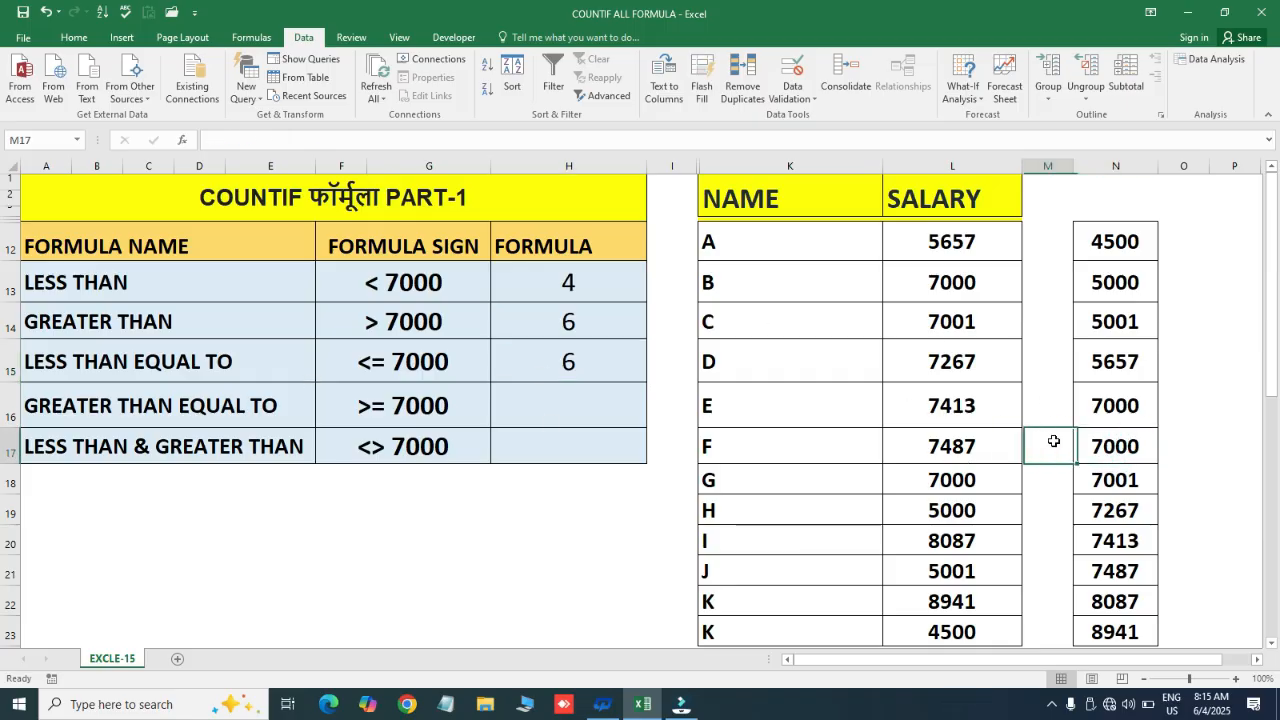
pyautogui.click(1113, 440)
pyautogui.moveTo(1113, 440); pyautogui.dragTo(1100, 246)
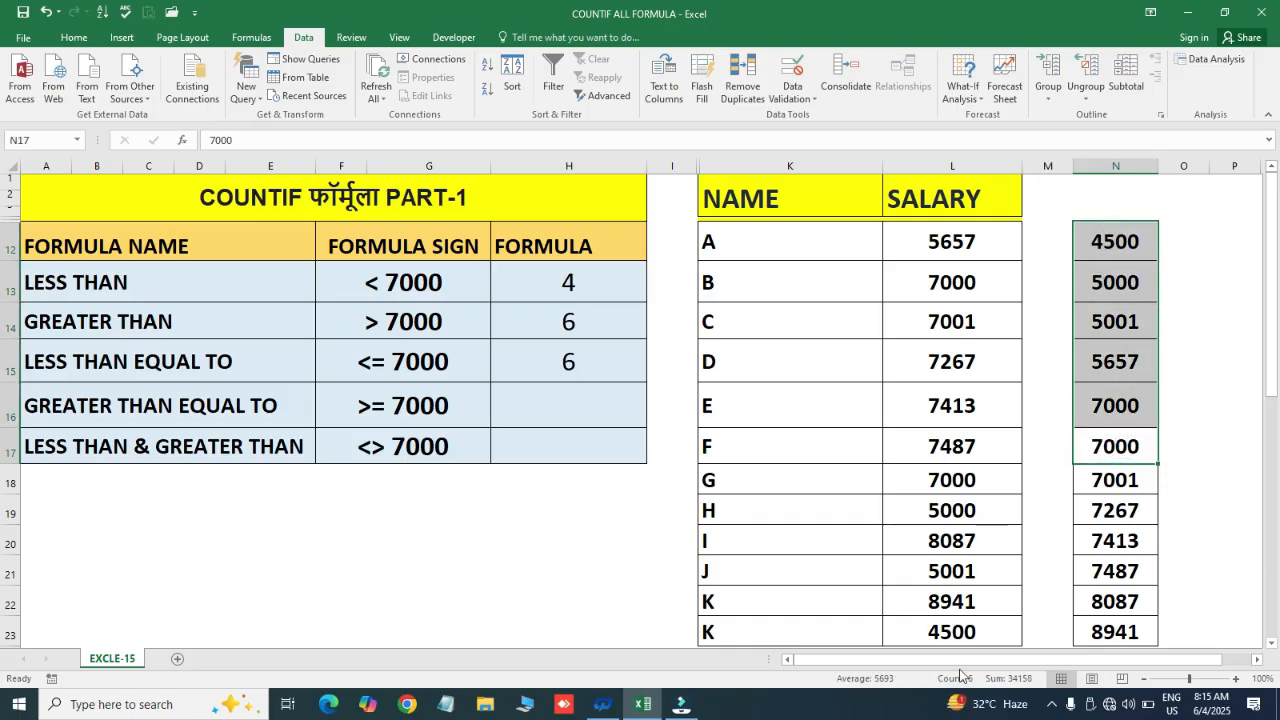
pyautogui.click(560, 398)
pyautogui.click(570, 355)
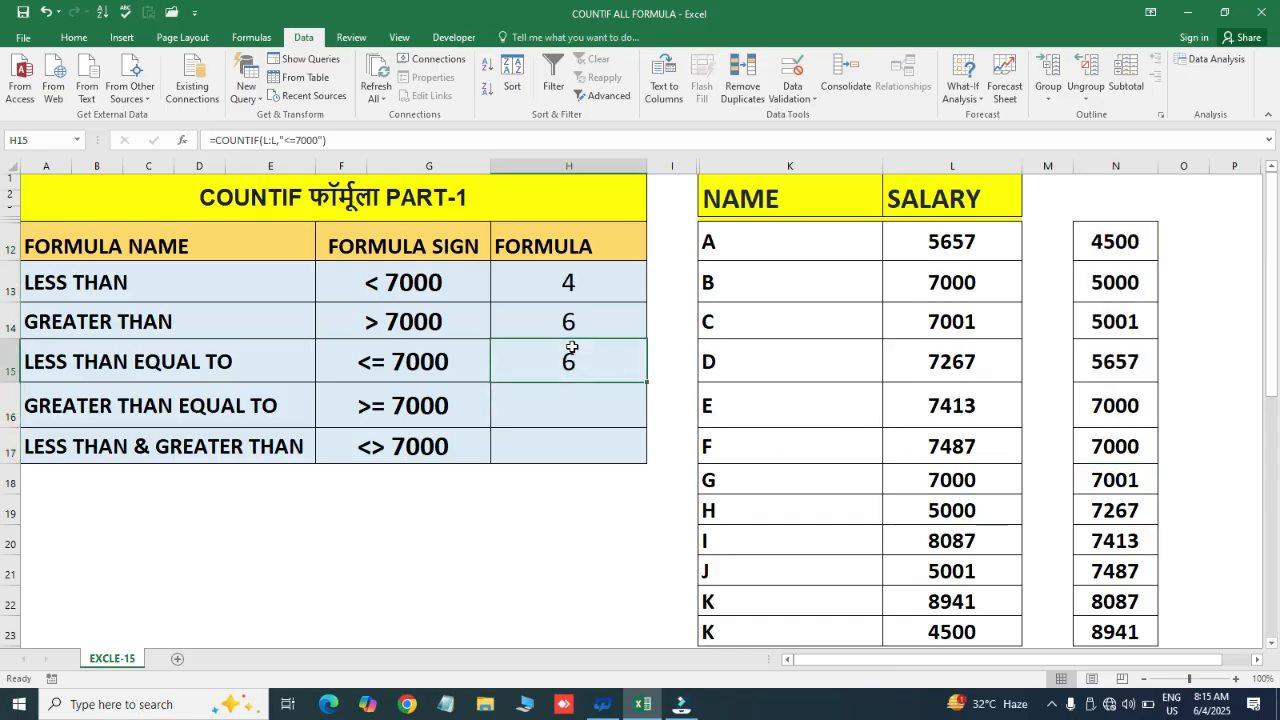
pyautogui.click(550, 406)
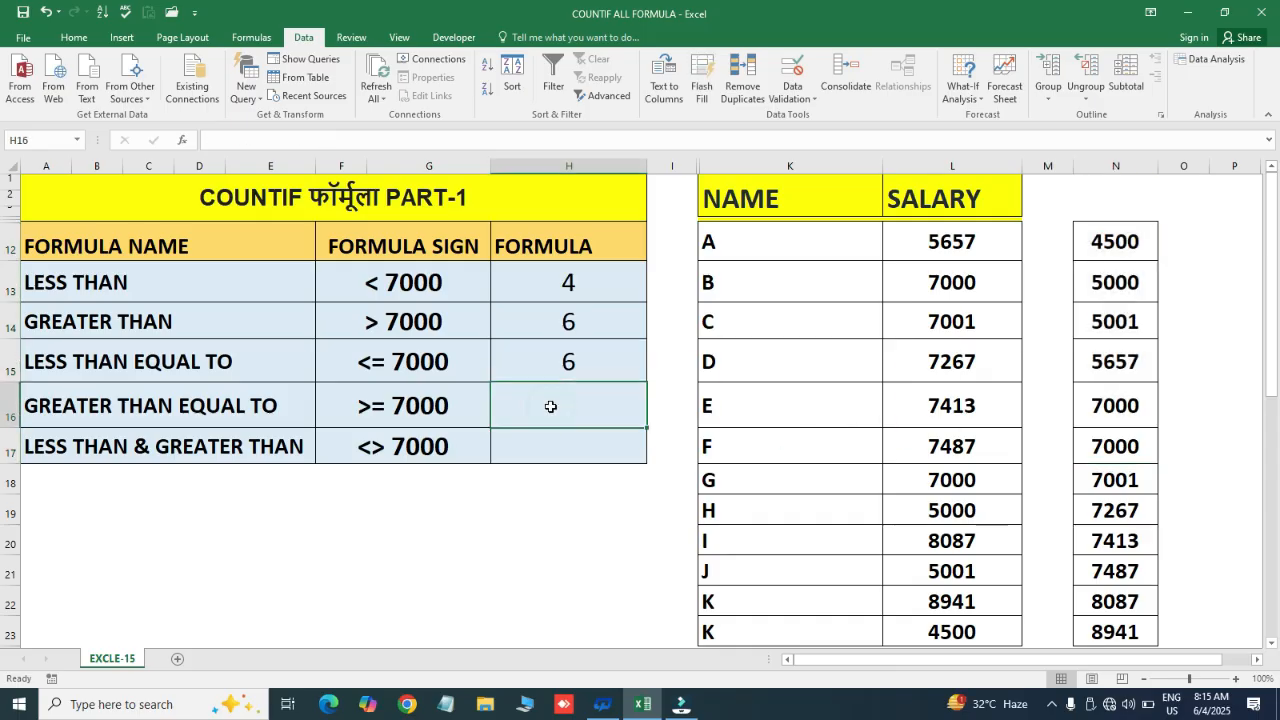
pyautogui.write('=COUN')
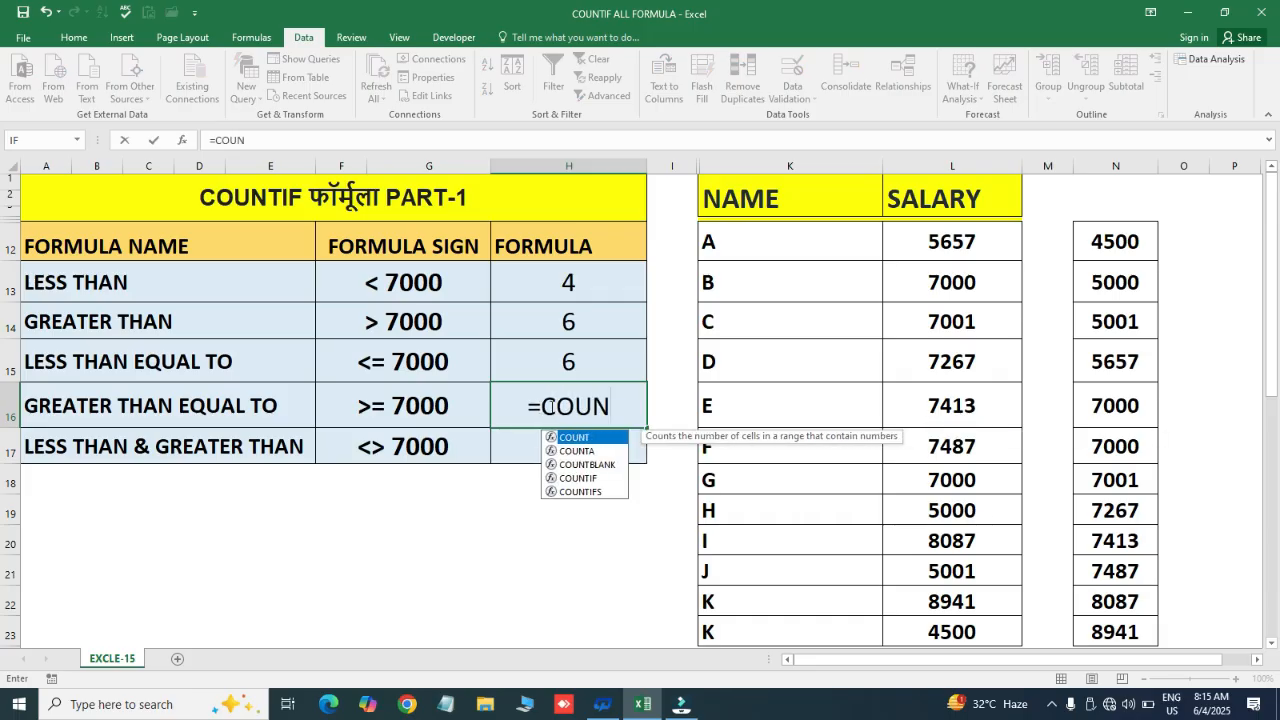
pyautogui.press('Down')
pyautogui.press('Down')
pyautogui.press('Down')
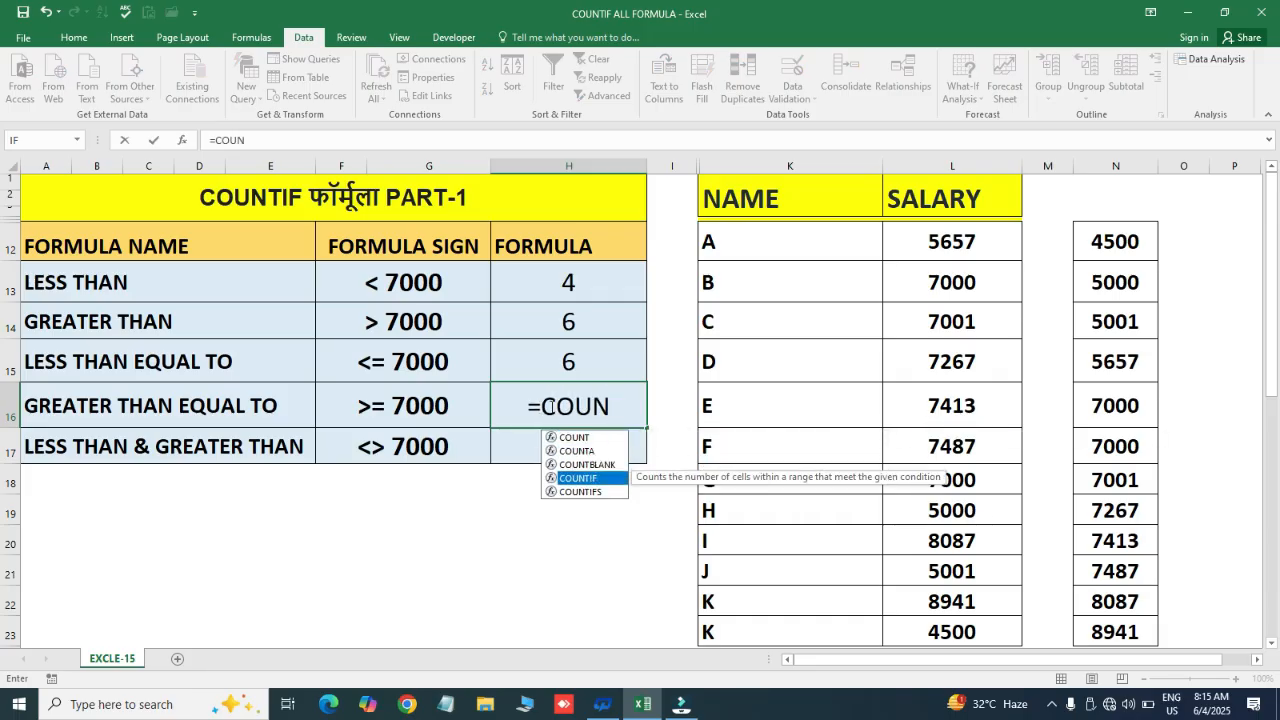
pyautogui.press('Tab')
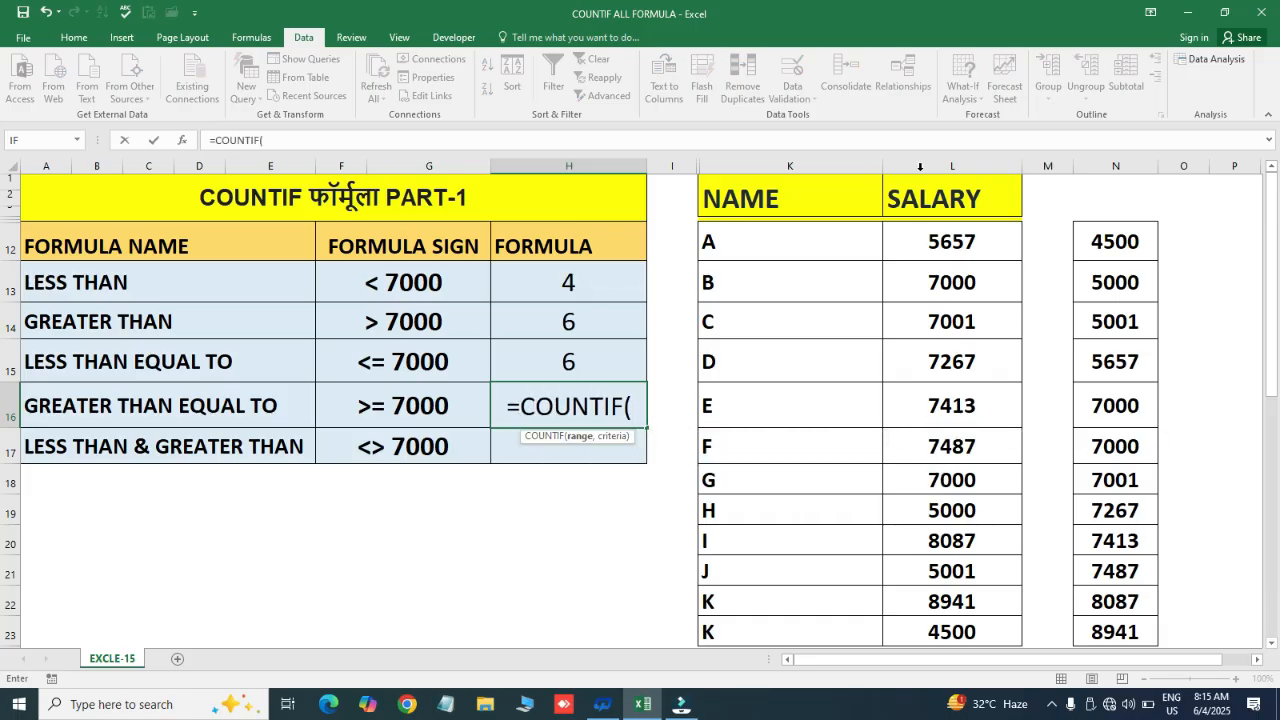
pyautogui.press('Escape')
# Step: Copy the COUNTIF formula from H15 into cell H16 for the GREATER THAN EQUAL TO row
pyautogui.press('Up')
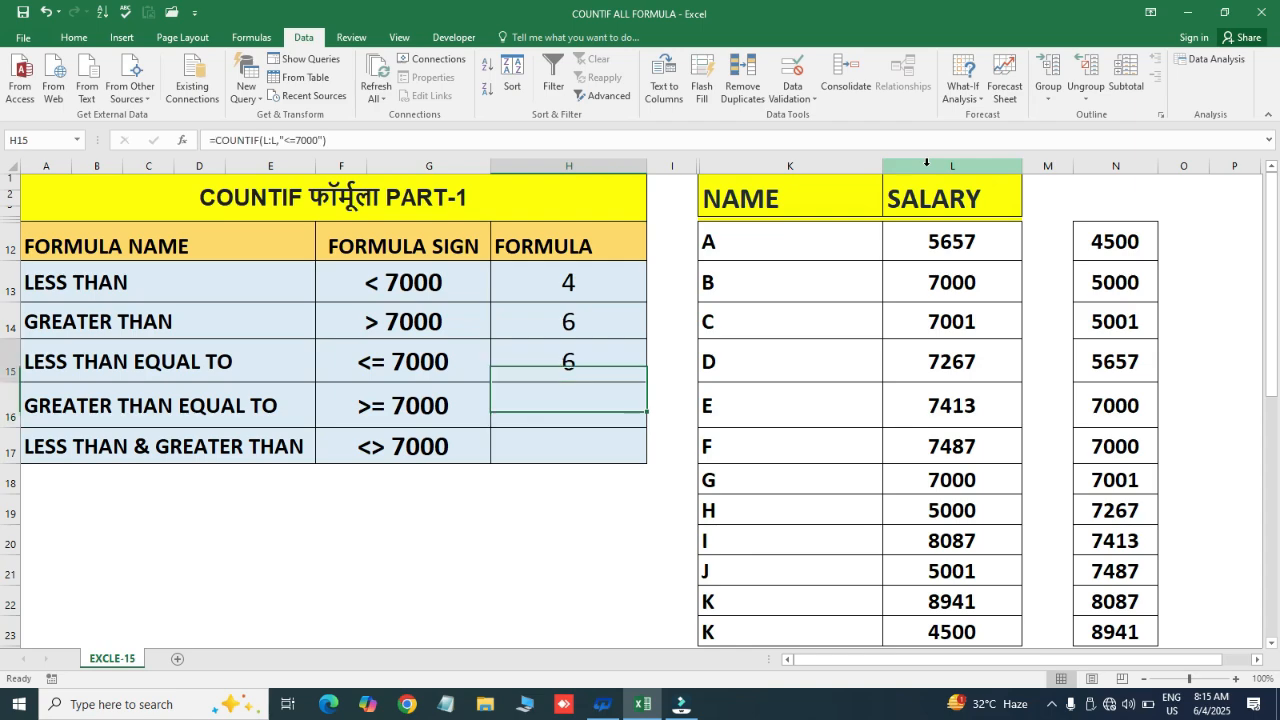
pyautogui.press('Down')
pyautogui.press('Up')
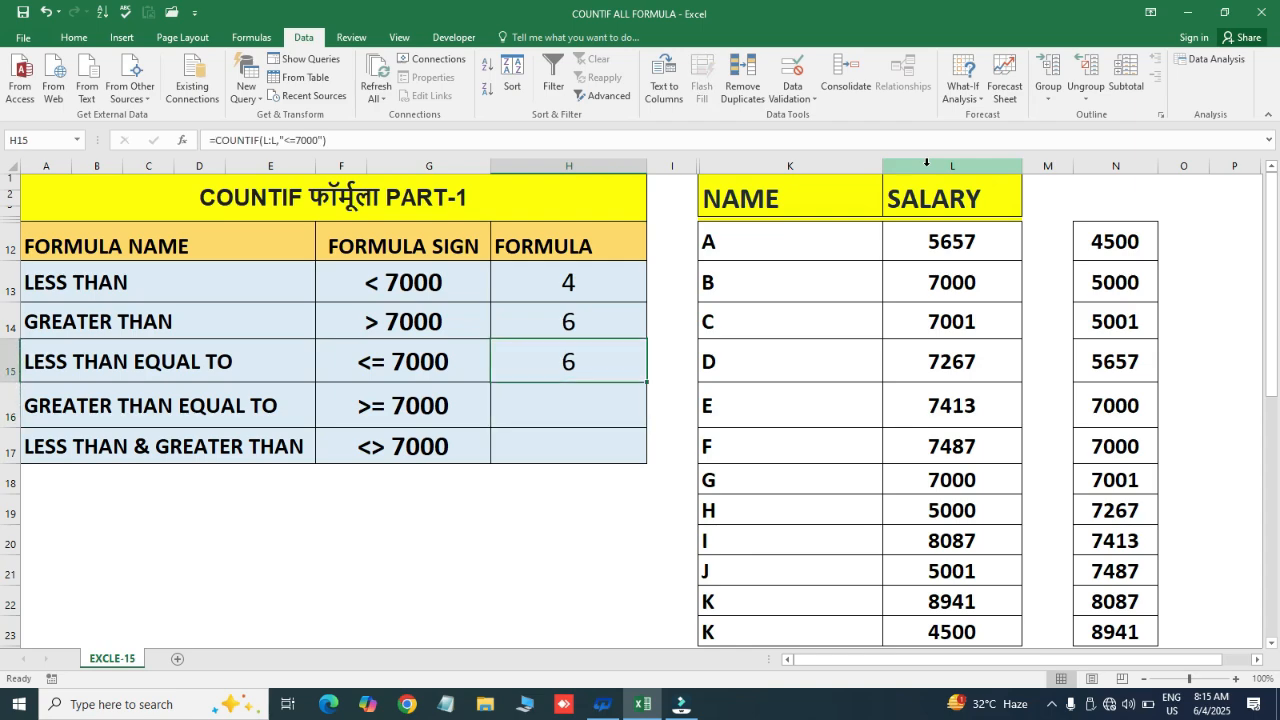
pyautogui.hotkey('ctrl', 'c')
pyautogui.press('Down')
pyautogui.press('Return')
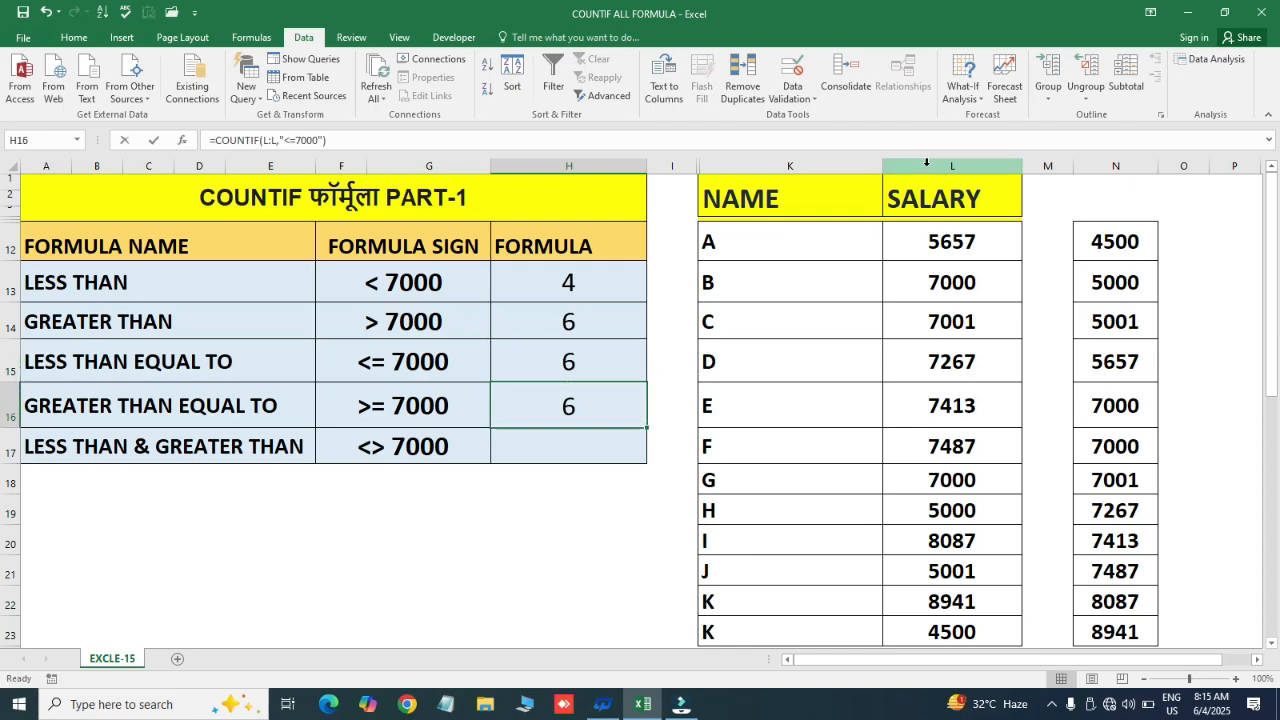
# Step: Change the criterion of the formula in H16 to ">=7000" so it reads =COUNTIF(L:L,">=7000")
pyautogui.press('F2')
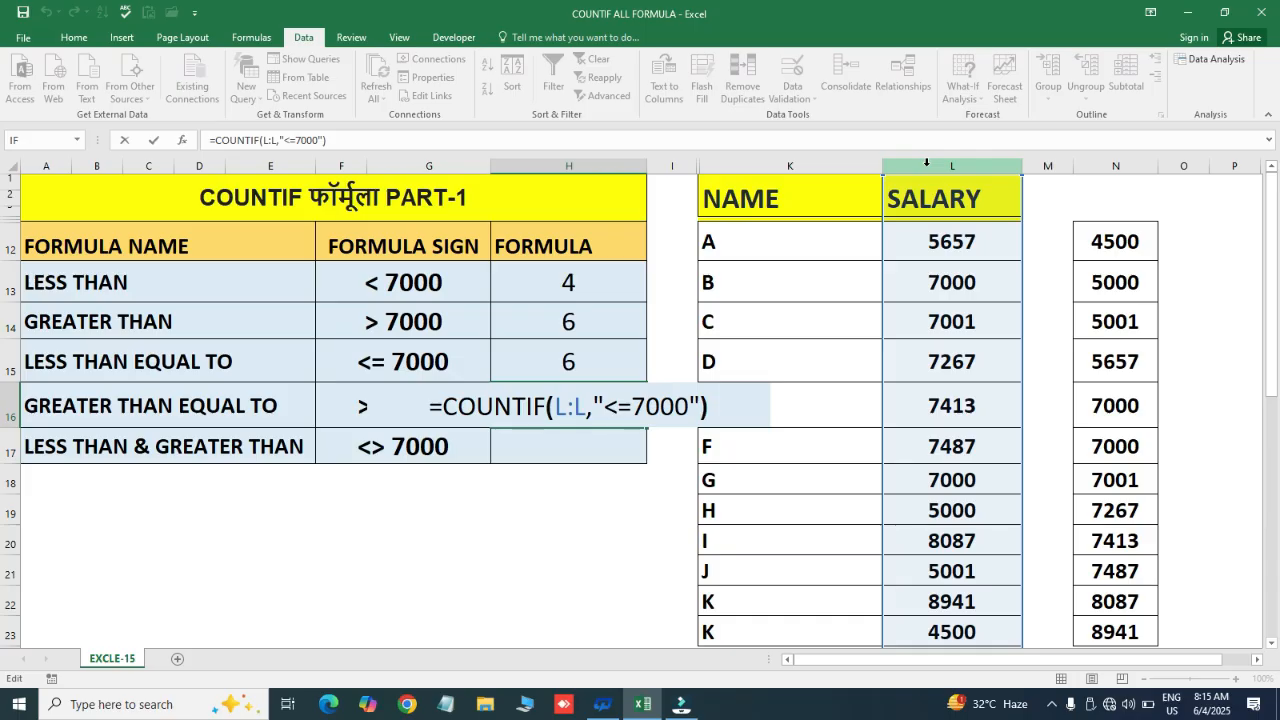
pyautogui.press('Left')
pyautogui.press('Left')
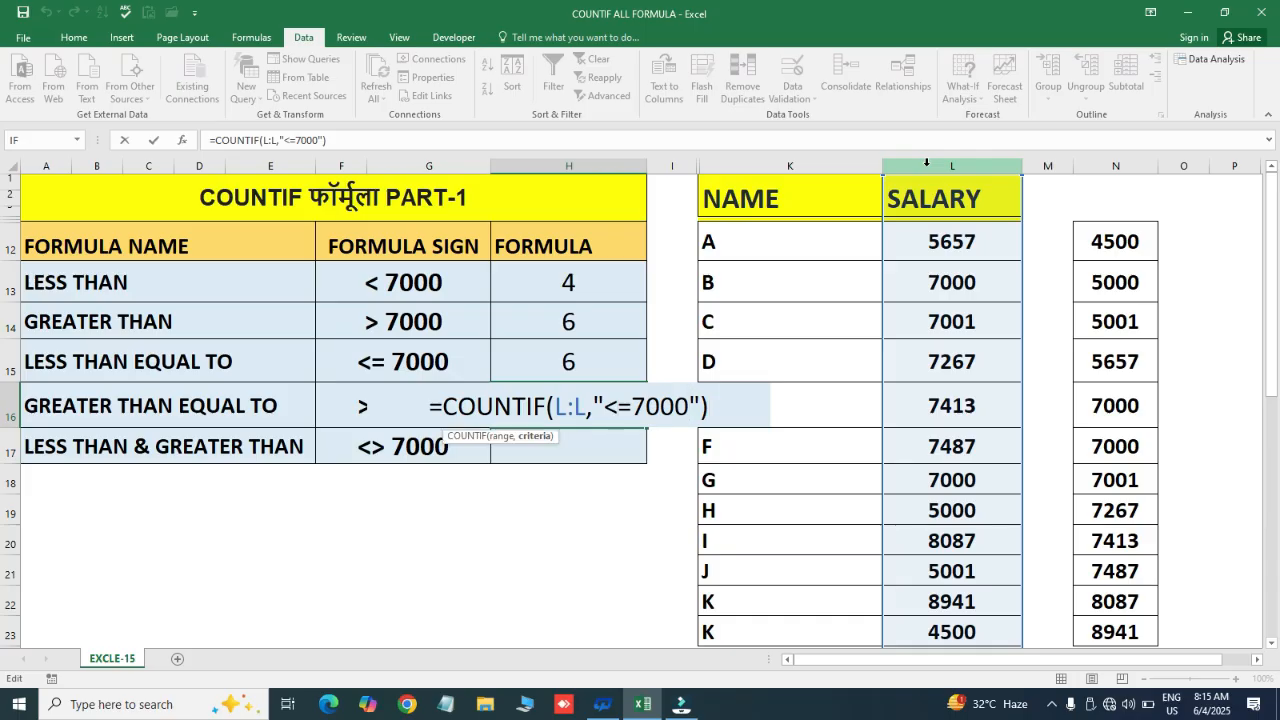
pyautogui.press('BackSpace')
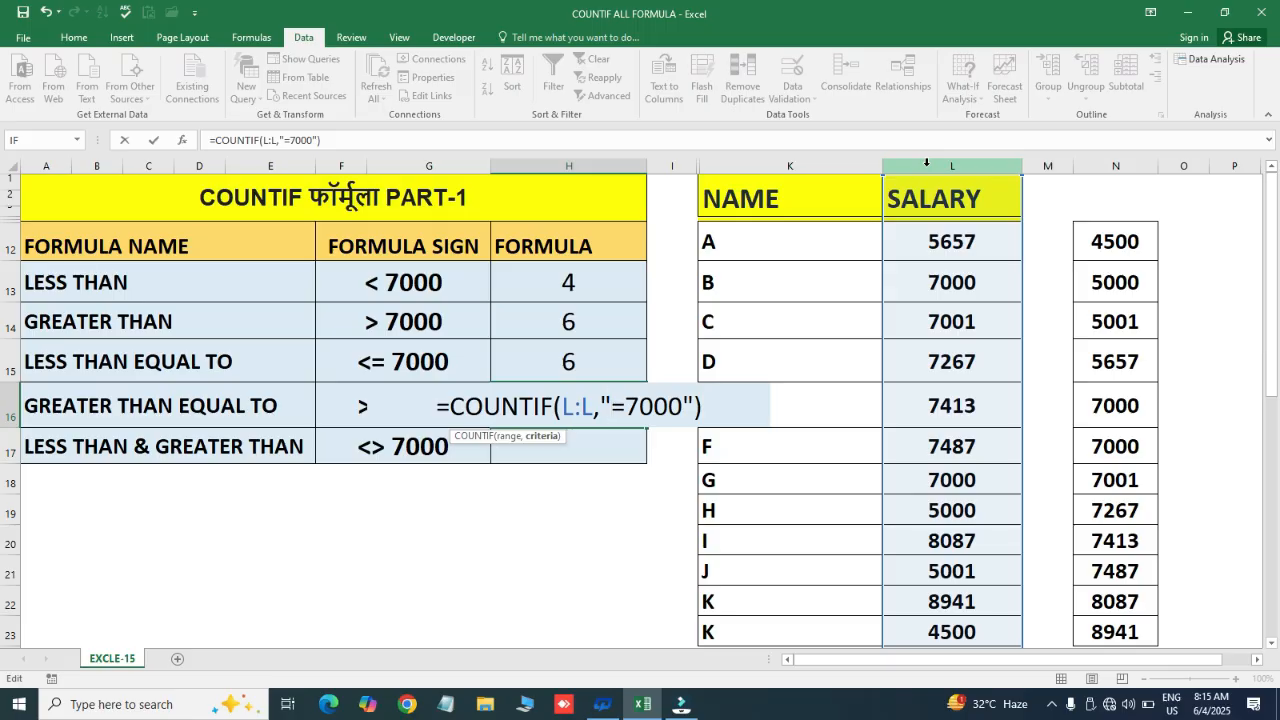
pyautogui.write('>')
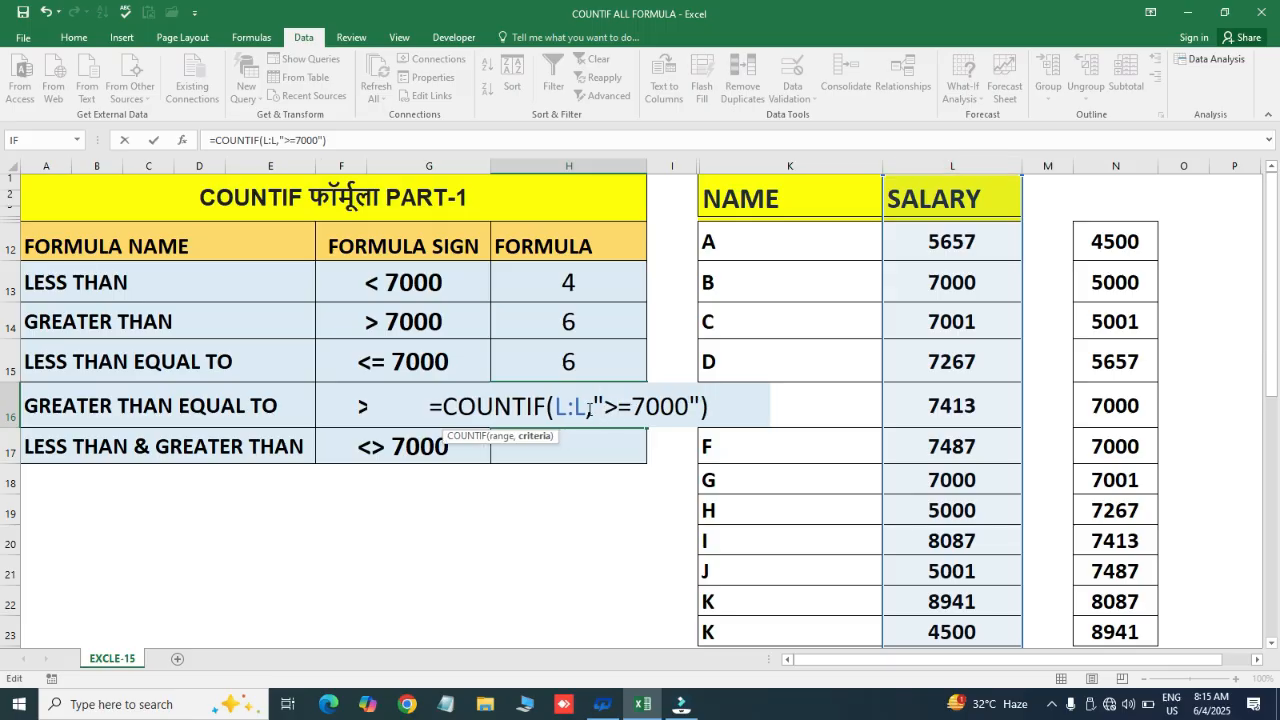
pyautogui.press('Return')
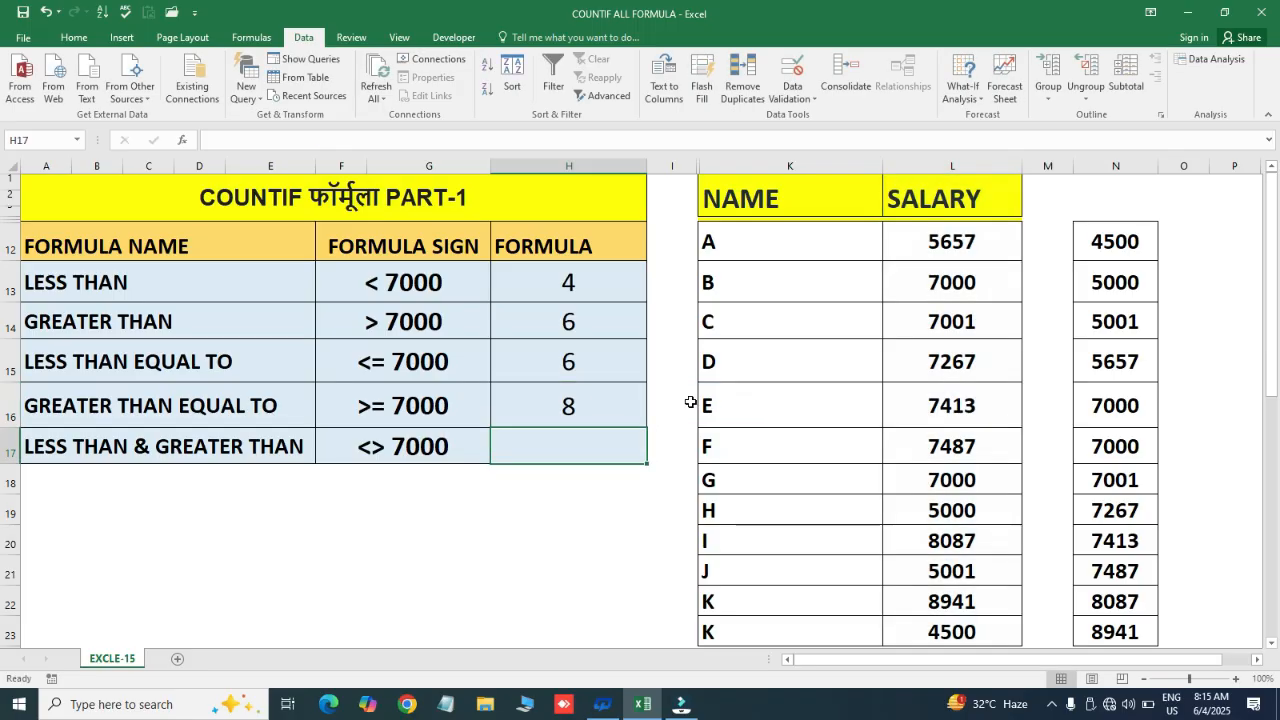
# Step: Check the GREATER THAN EQUAL TO count in H16 against the salaries of 7000 and above in N16:N23
pyautogui.press('Up')
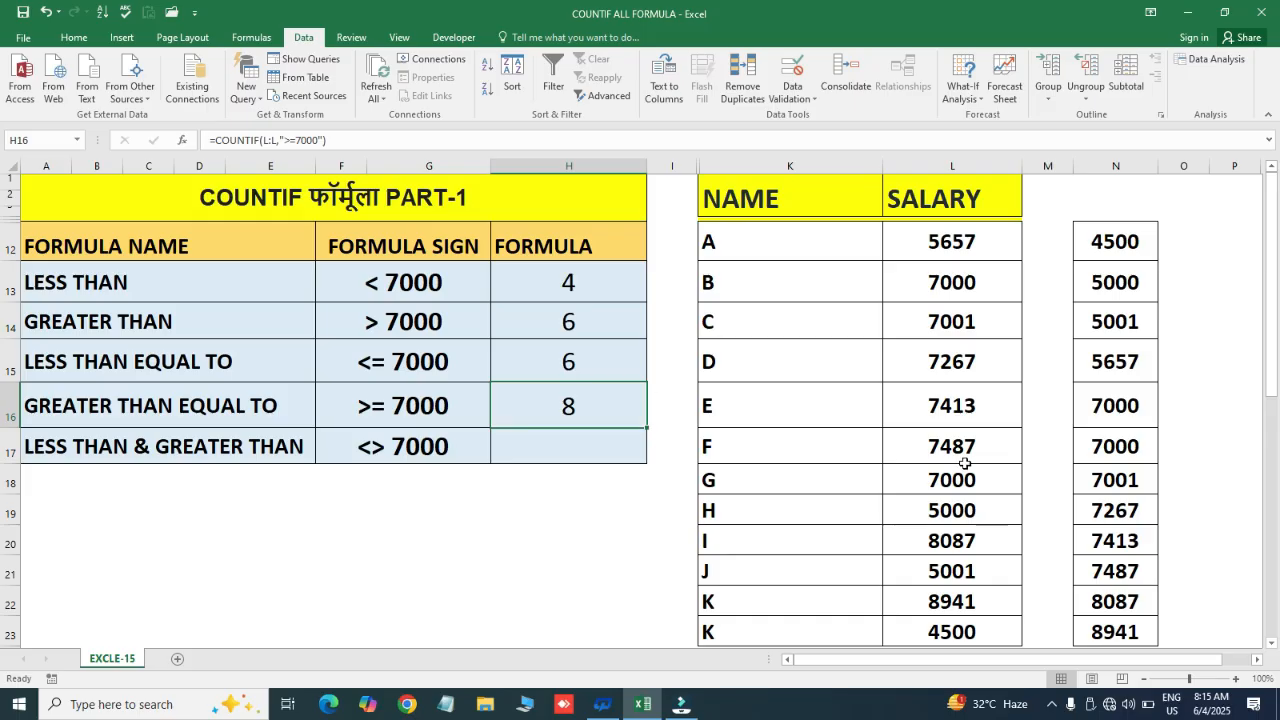
pyautogui.click(1113, 405)
pyautogui.hotkey('shift', 'Down')
pyautogui.hotkey('shift', 'Down')
pyautogui.hotkey('shift', 'Down')
pyautogui.hotkey('shift', 'Down')
pyautogui.hotkey('shift', 'Down')
pyautogui.hotkey('shift', 'Down')
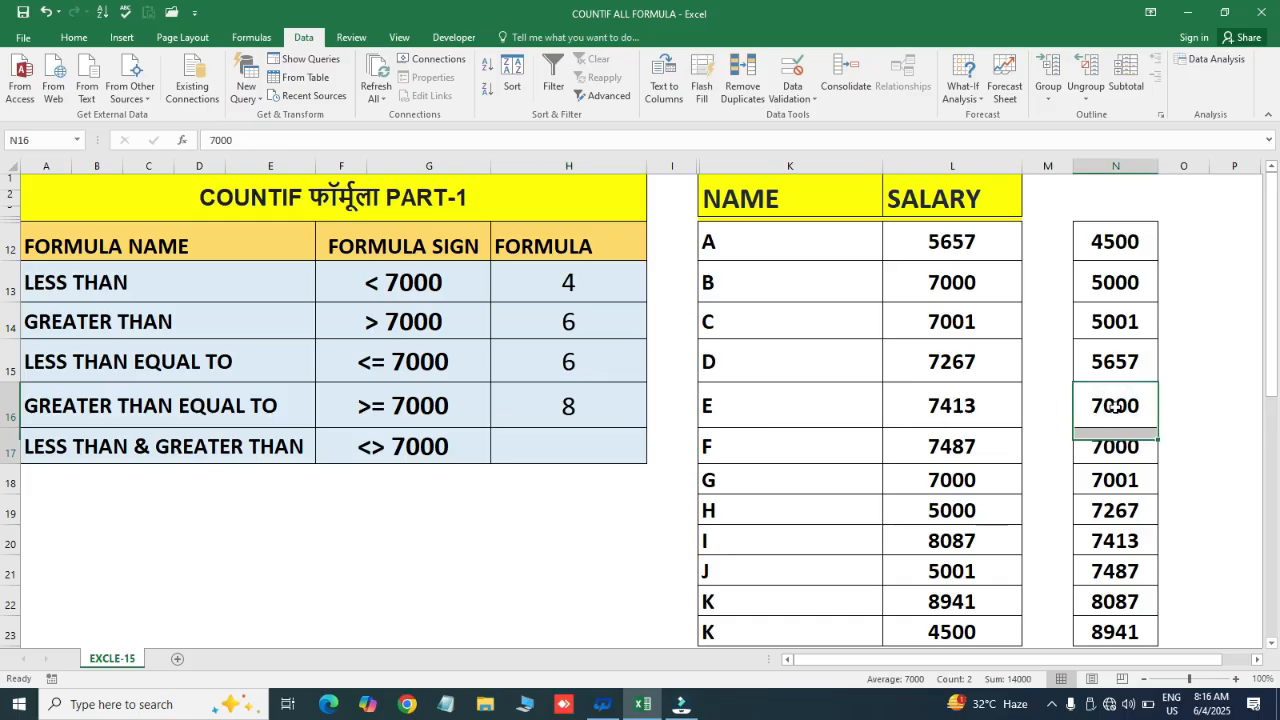
pyautogui.hotkey('shift', 'Down')
pyautogui.hotkey('shift', 'Down')
pyautogui.hotkey('shift', 'Down')
pyautogui.hotkey('shift', 'Up')
pyautogui.hotkey('shift', 'Up')
pyautogui.hotkey('shift', 'Up')
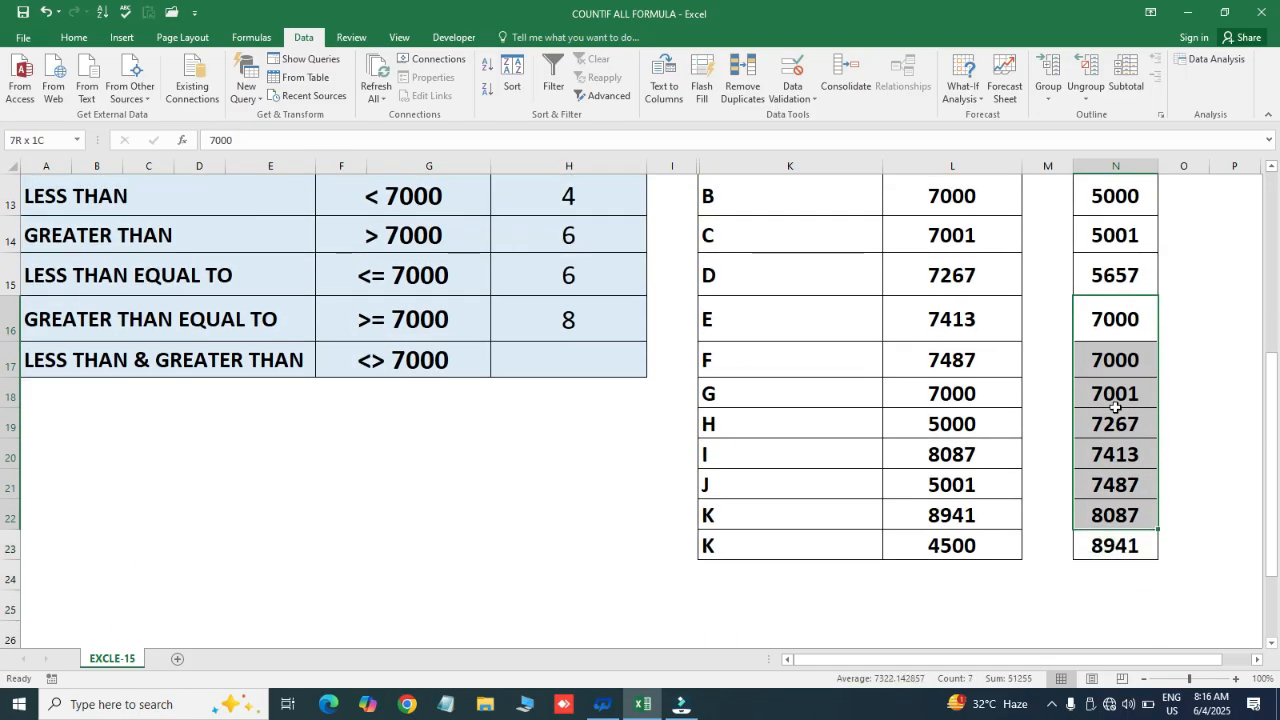
pyautogui.hotkey('shift', 'Down')
pyautogui.hotkey('shift', 'Down')
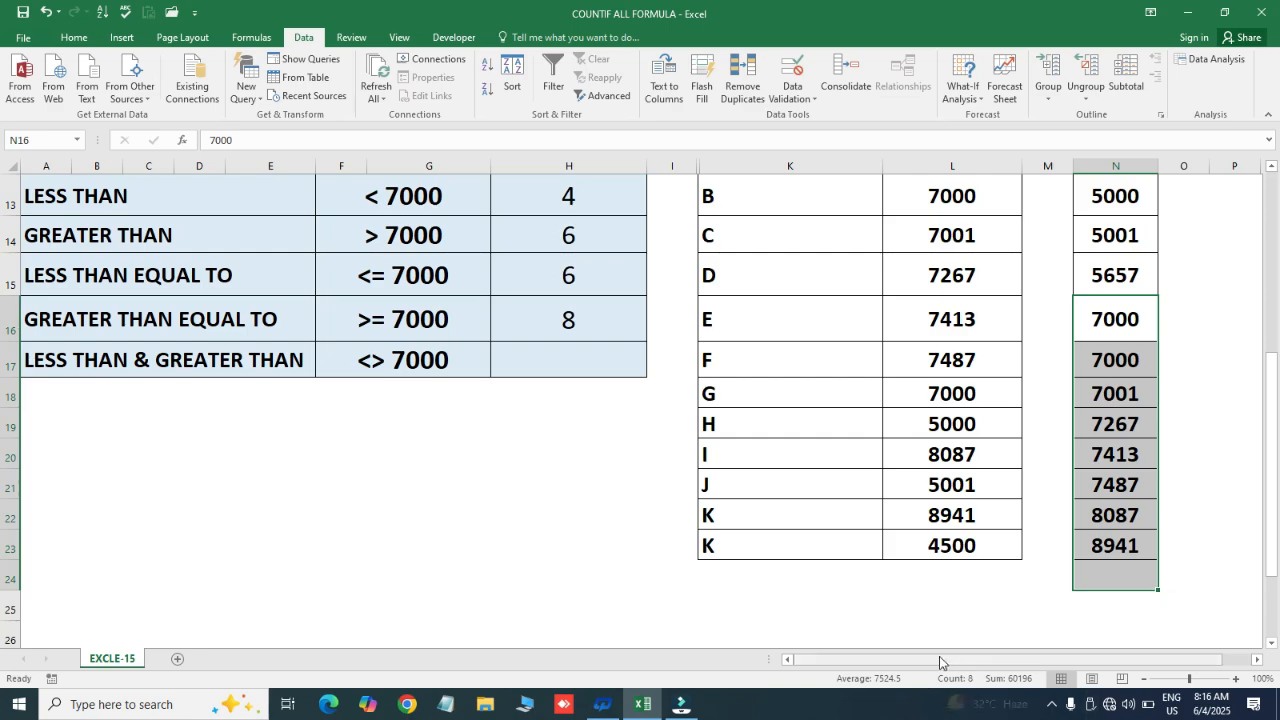
# Step: Start a COUNTIF formula in H17 for the LESS THAN & GREATER THAN row with column L as its range
pyautogui.click(567, 325)
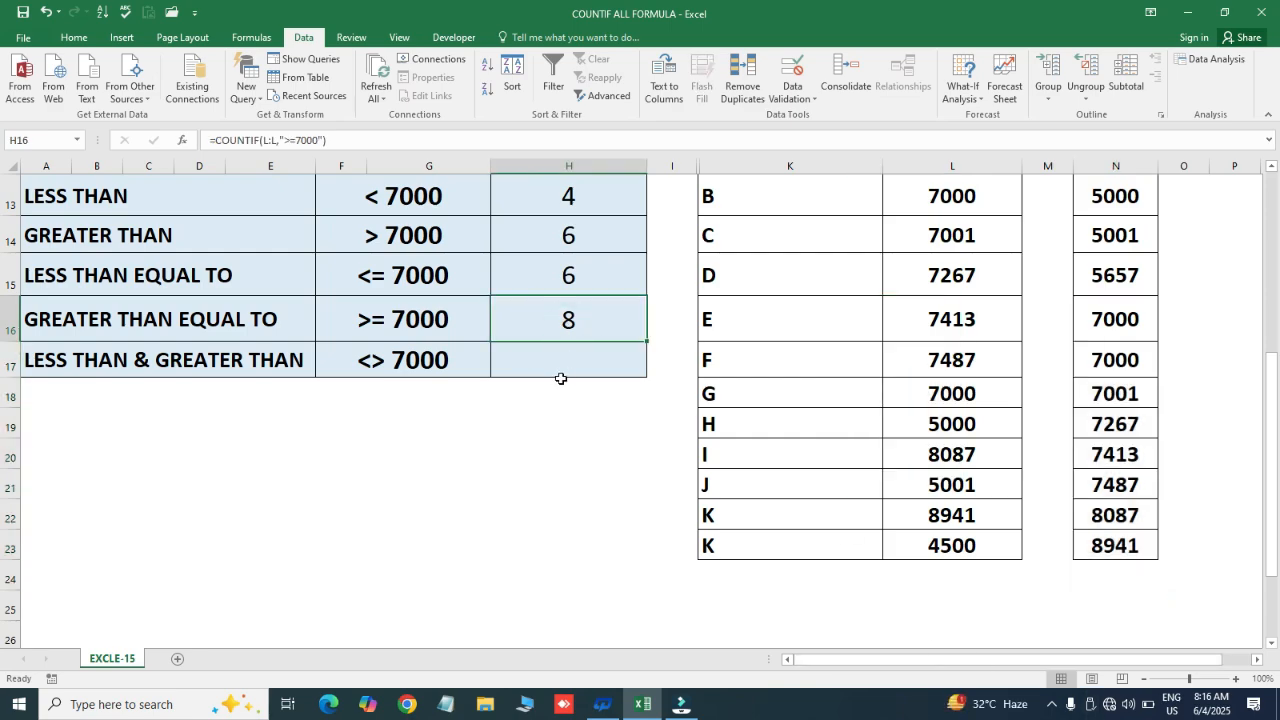
pyautogui.click(588, 360)
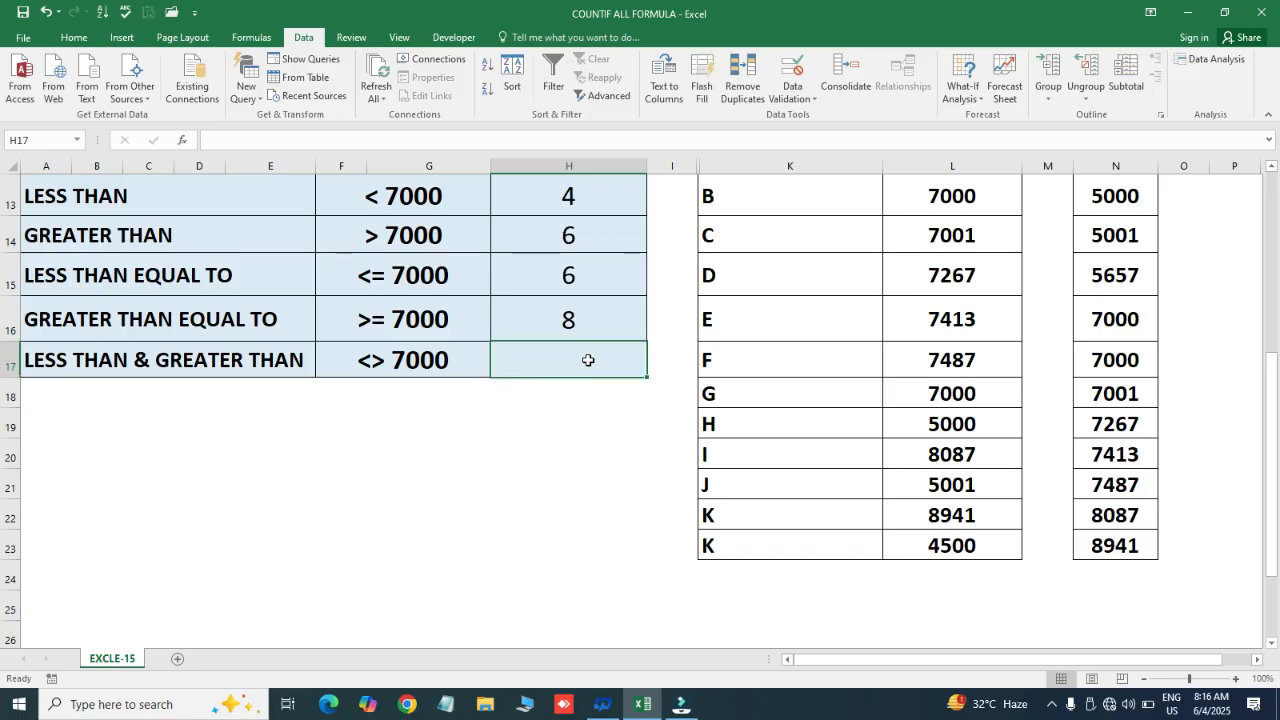
pyautogui.write('=COUN')
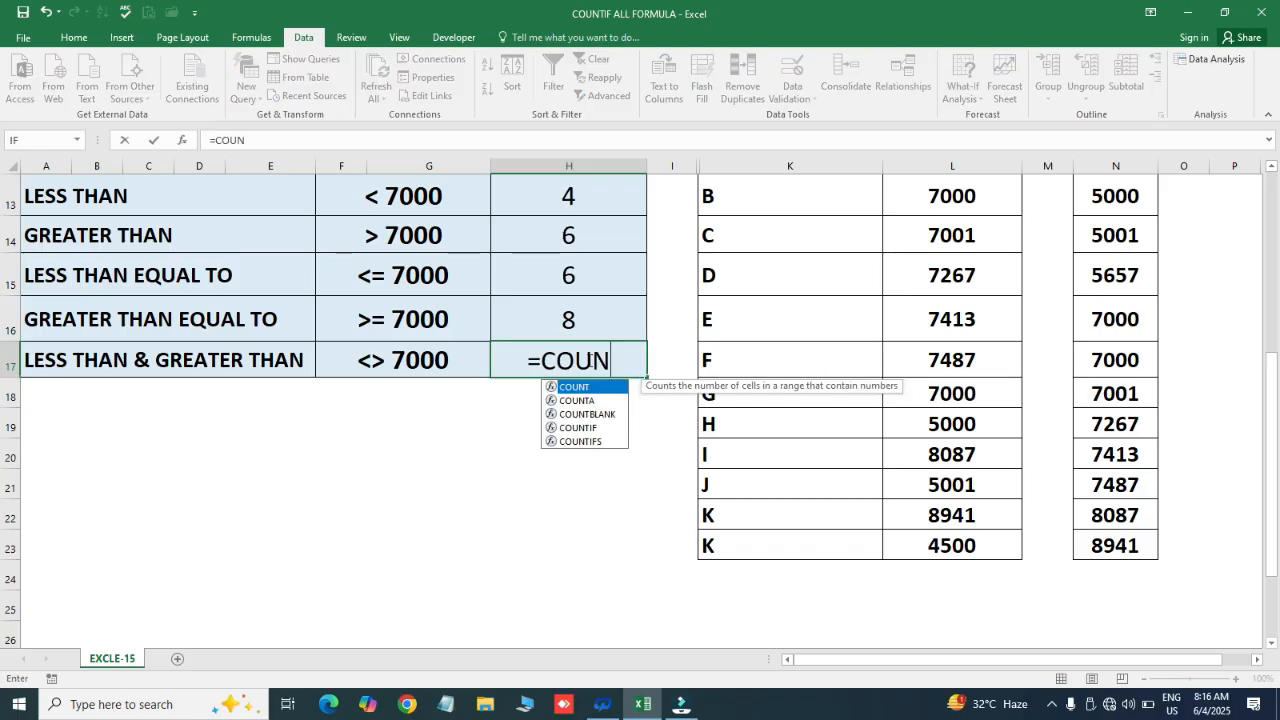
pyautogui.press('Down')
pyautogui.press('Down')
pyautogui.press('Down')
pyautogui.press('Tab')
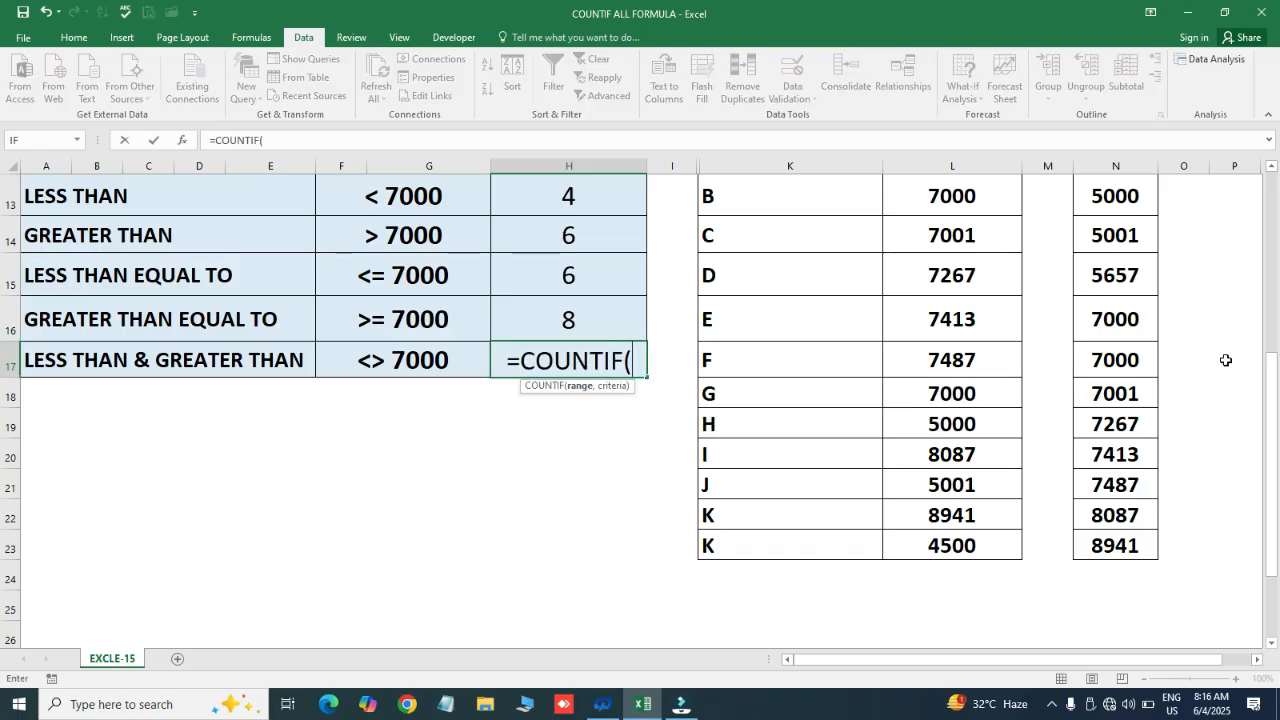
pyautogui.moveTo(1270, 409); pyautogui.dragTo(1270, 229)
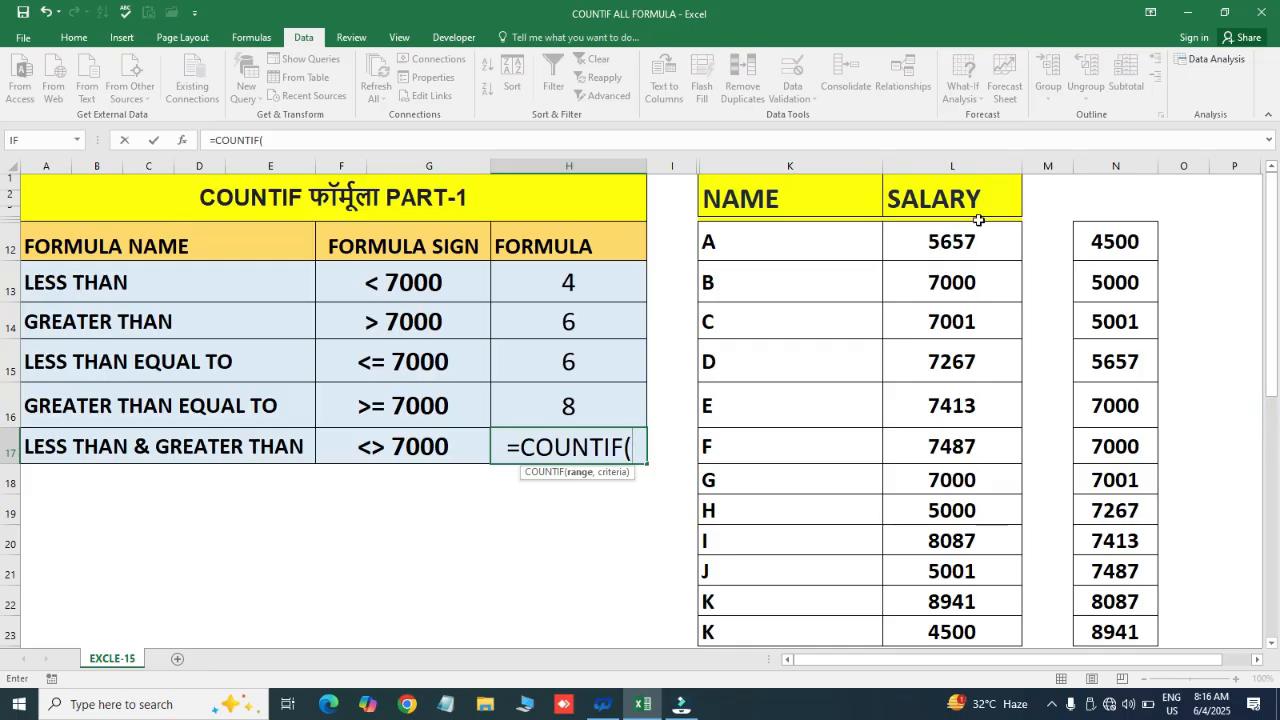
pyautogui.click(950, 165)
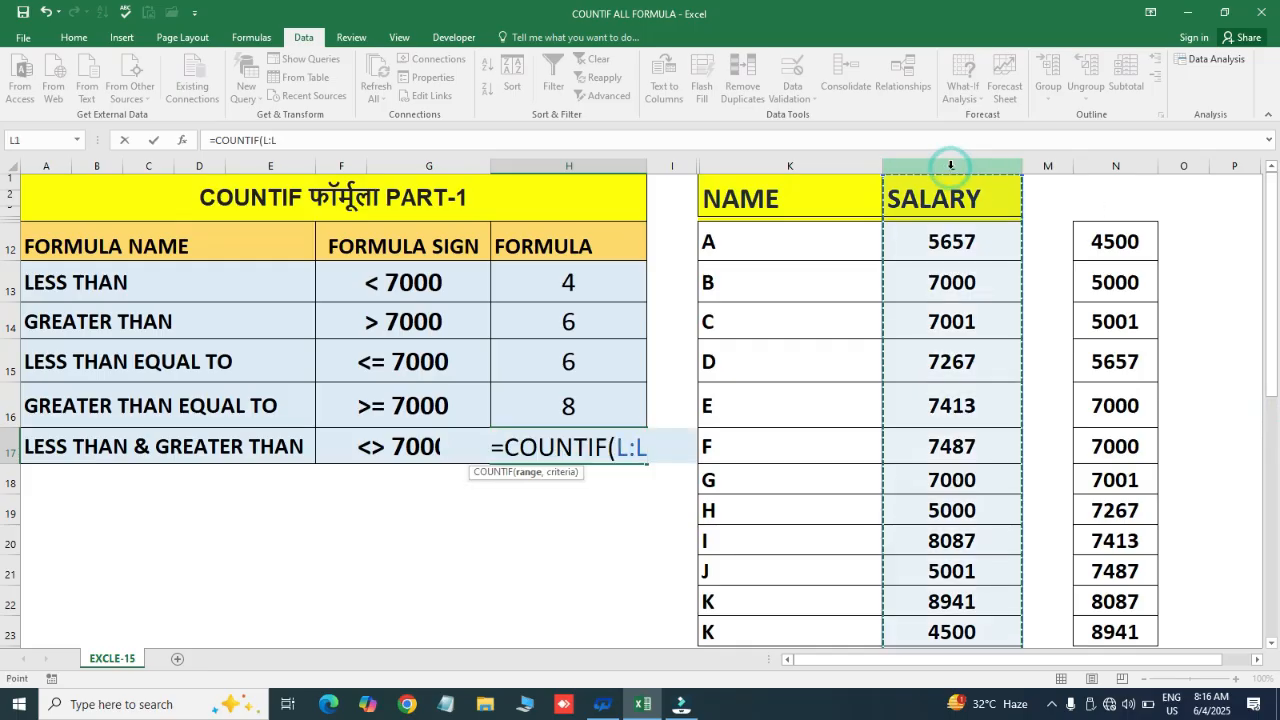
# Step: Complete the formula in H17 with the criterion "<>7000" so it reads =COUNTIF(L:L,"<>7000")
pyautogui.write(',')
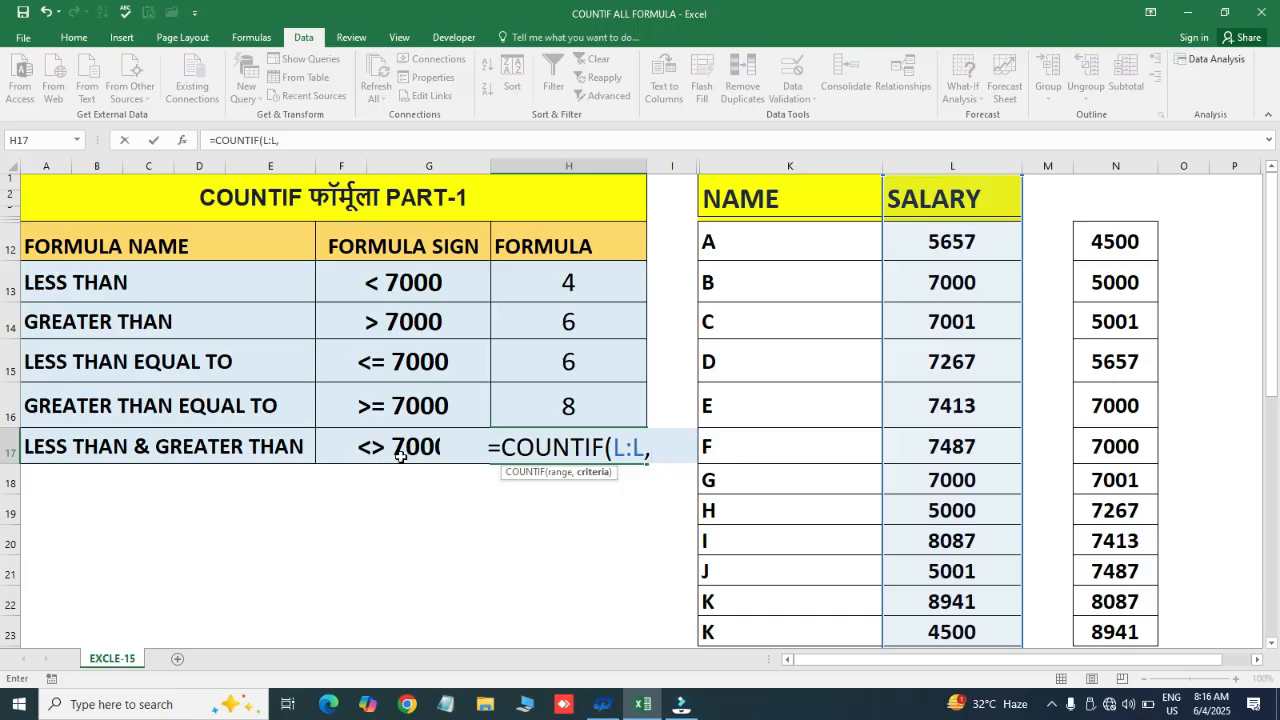
pyautogui.write('"')
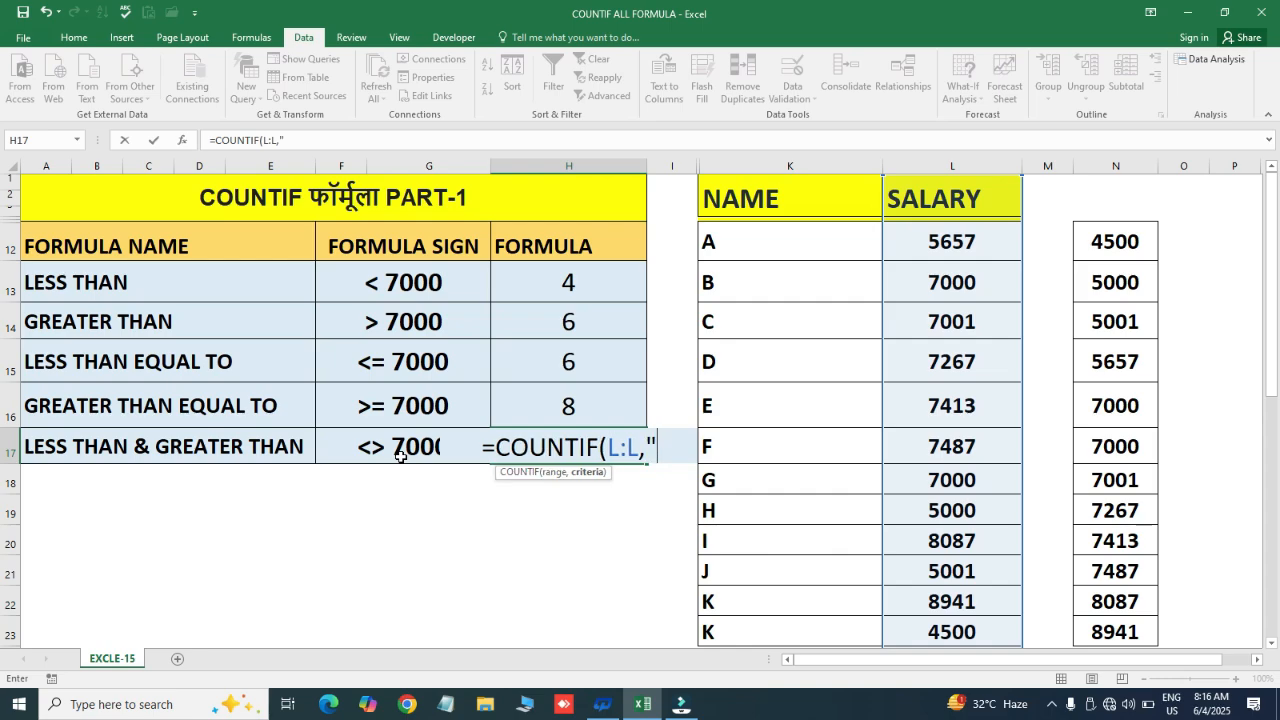
pyautogui.write('<>')
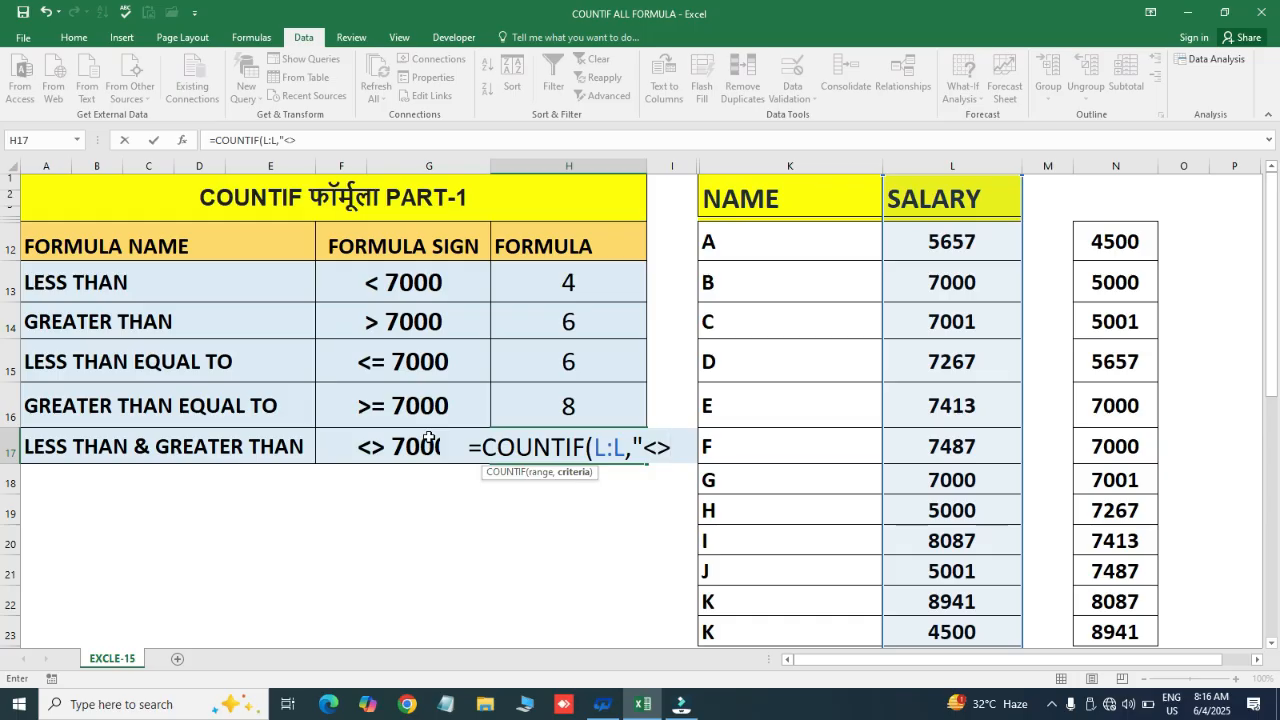
pyautogui.write('7000')
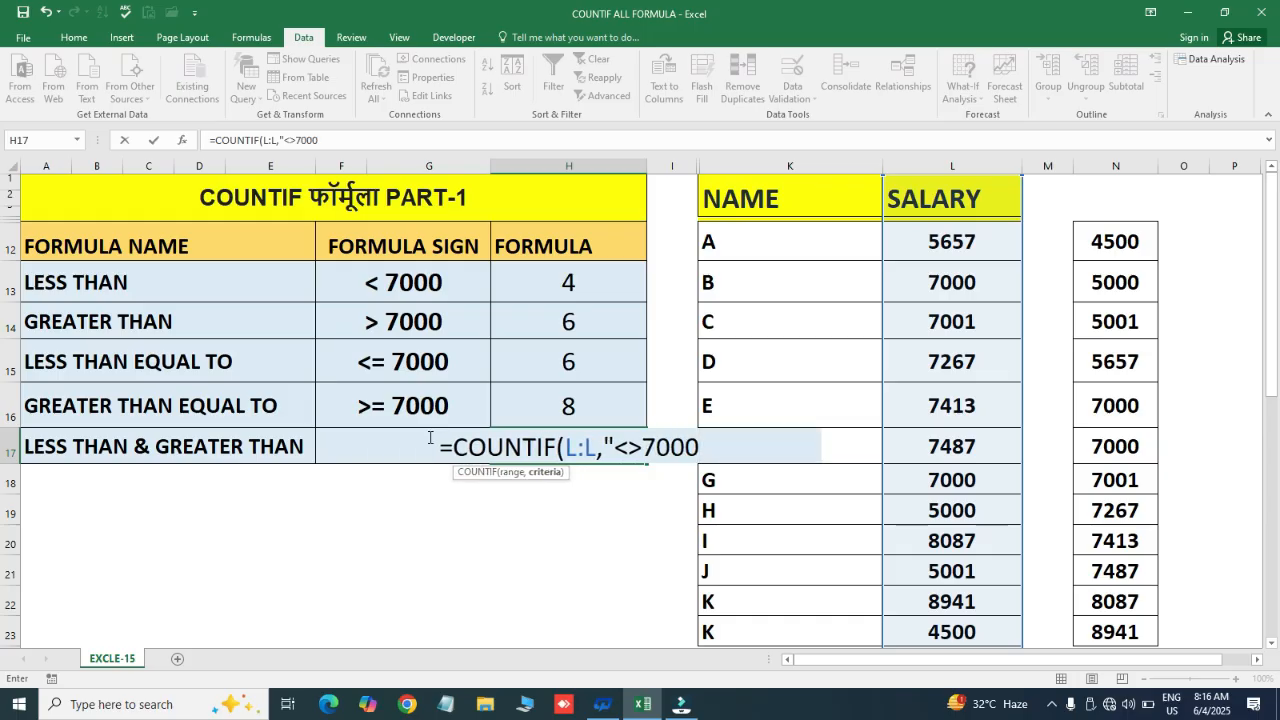
pyautogui.write('")')
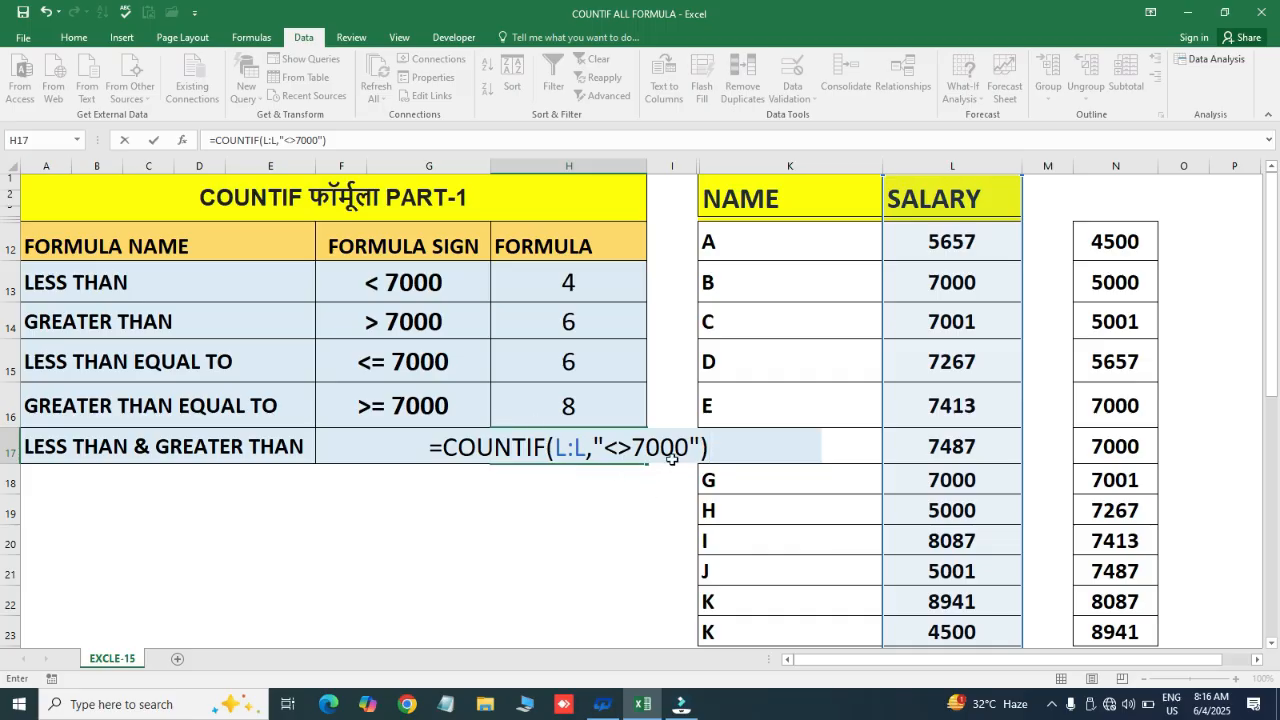
pyautogui.press('Return')
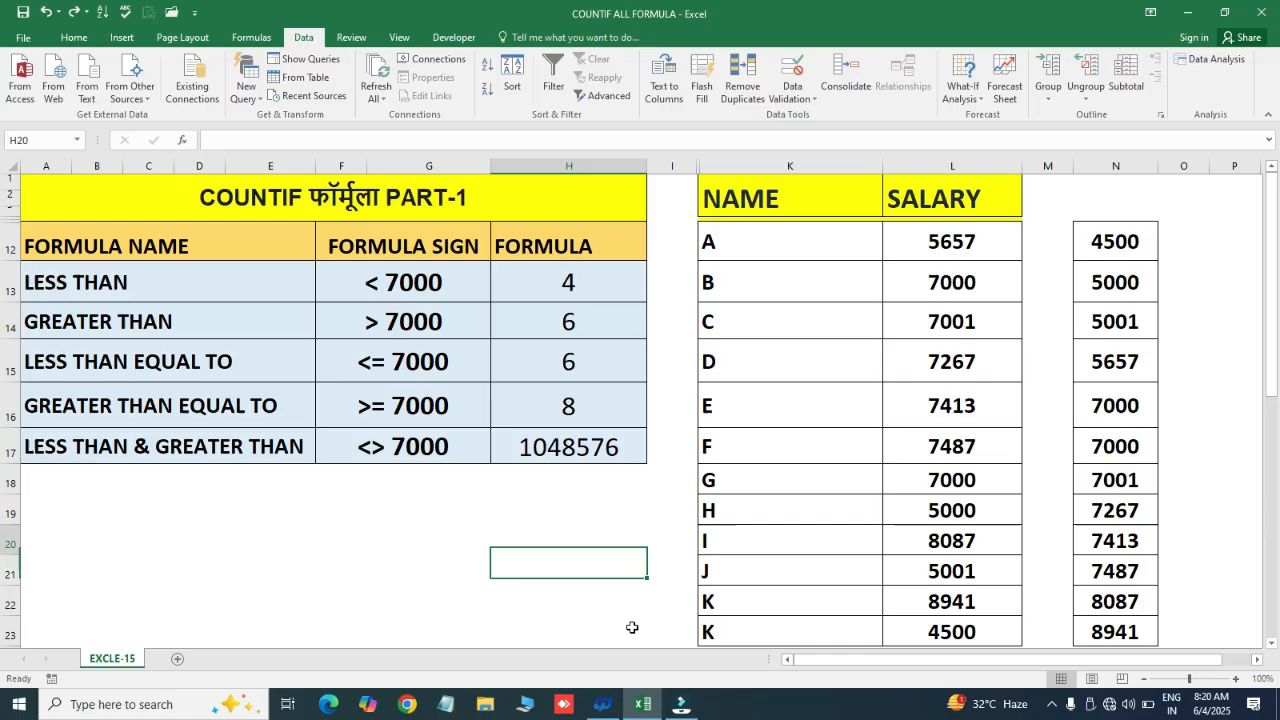
# Step: Review the H17 formula against the whole column L range and clear cell H17
pyautogui.press('Up')
pyautogui.press('Up')
pyautogui.press('Up')
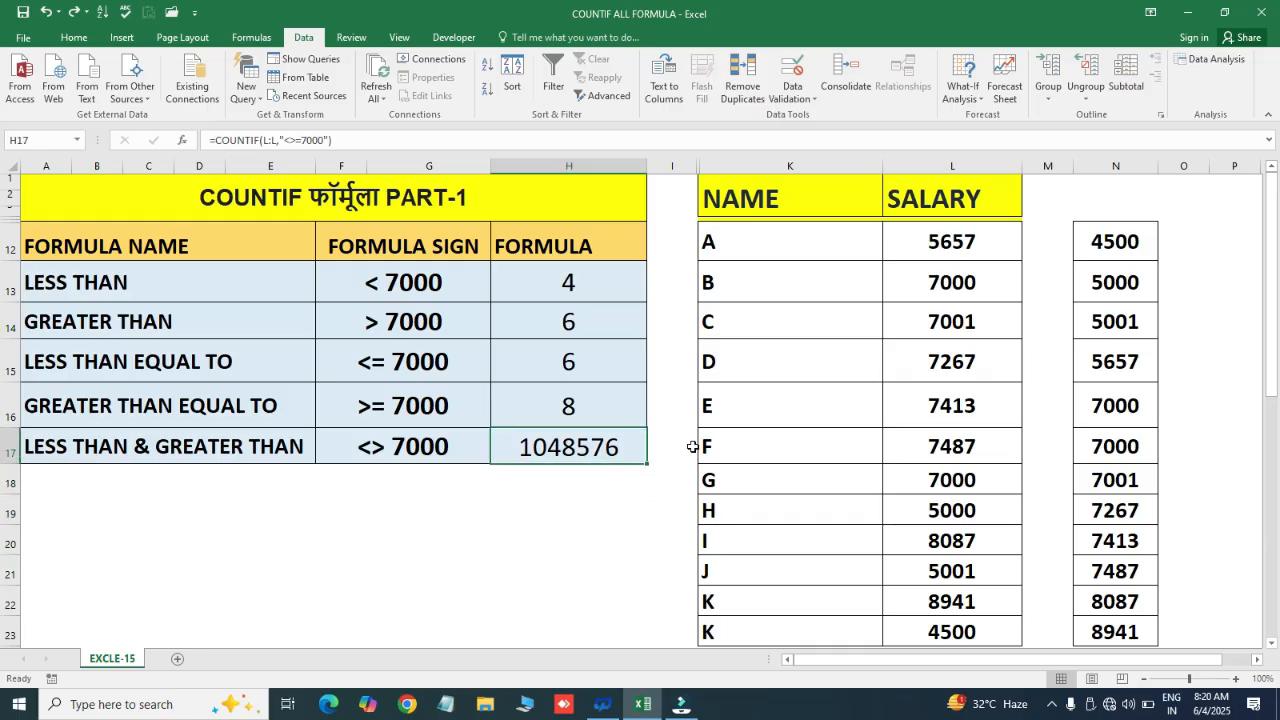
pyautogui.click(952, 163)
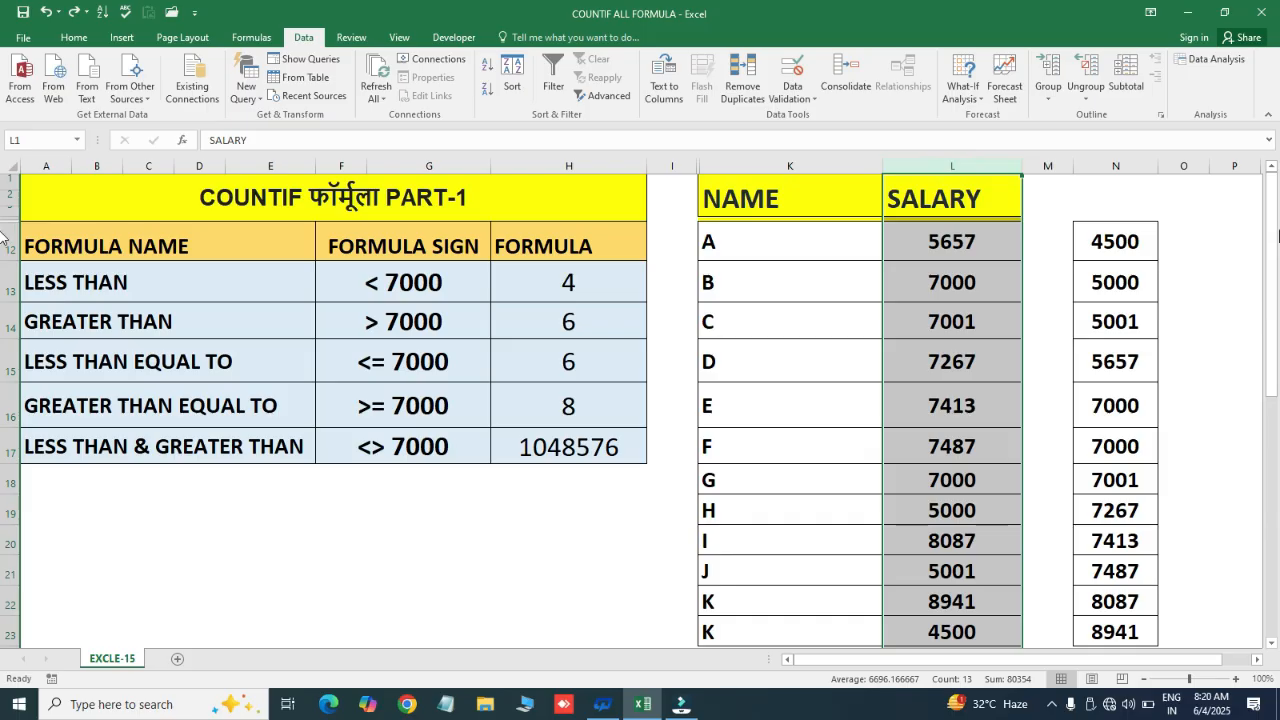
pyautogui.moveTo(1277, 335)
pyautogui.mouseDown()
pyautogui.moveTo(1277, 600)
pyautogui.moveTo(1277, 334)
pyautogui.mouseUp()
pyautogui.click(568, 446)
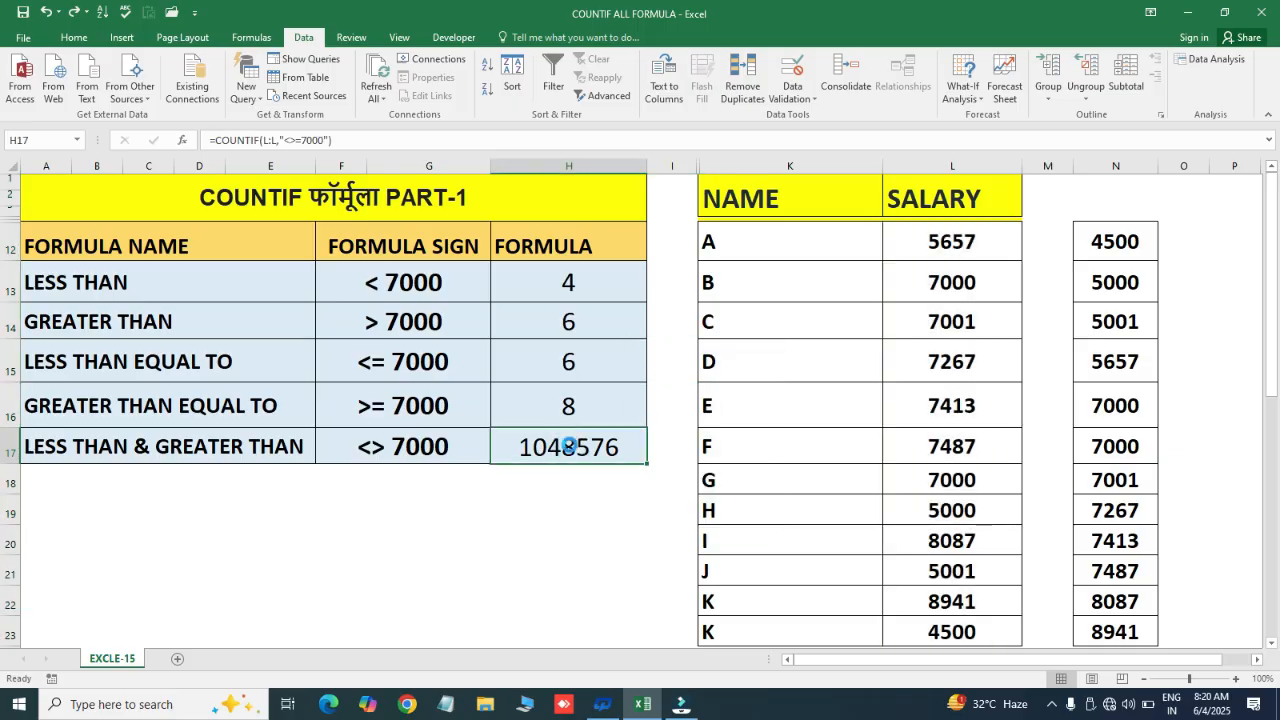
pyautogui.press('Delete')
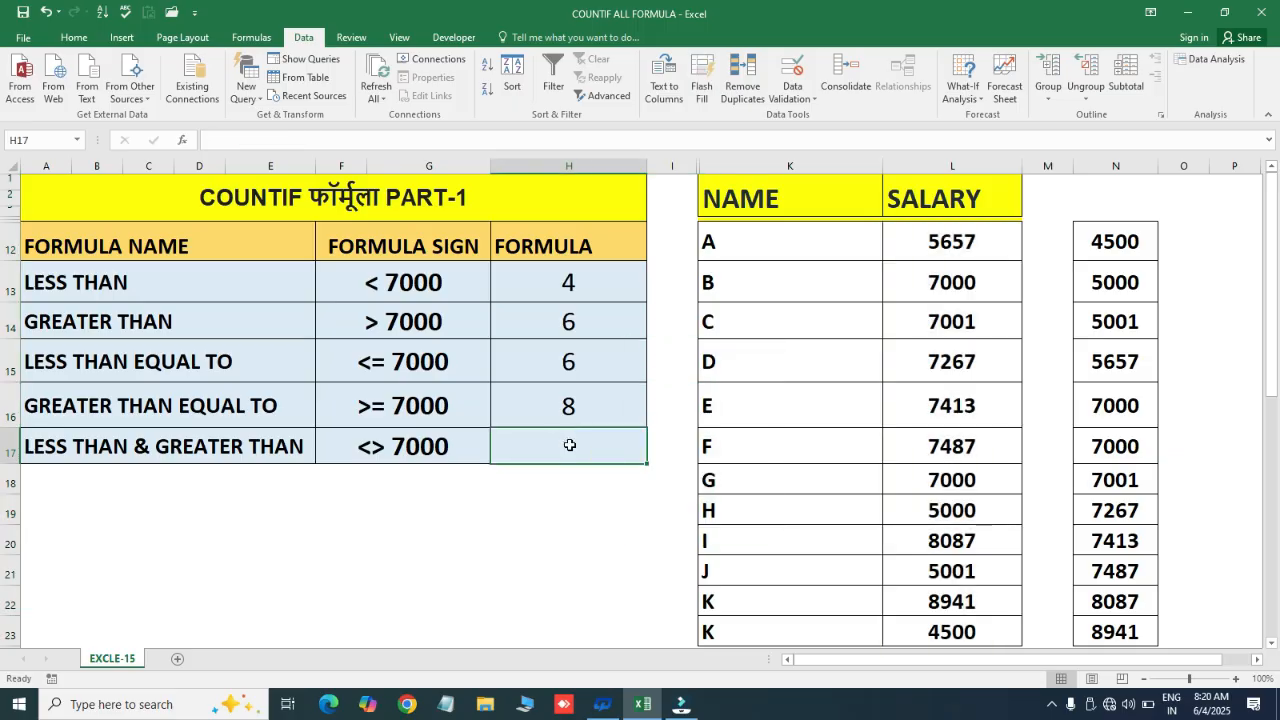
pyautogui.click(501, 478)
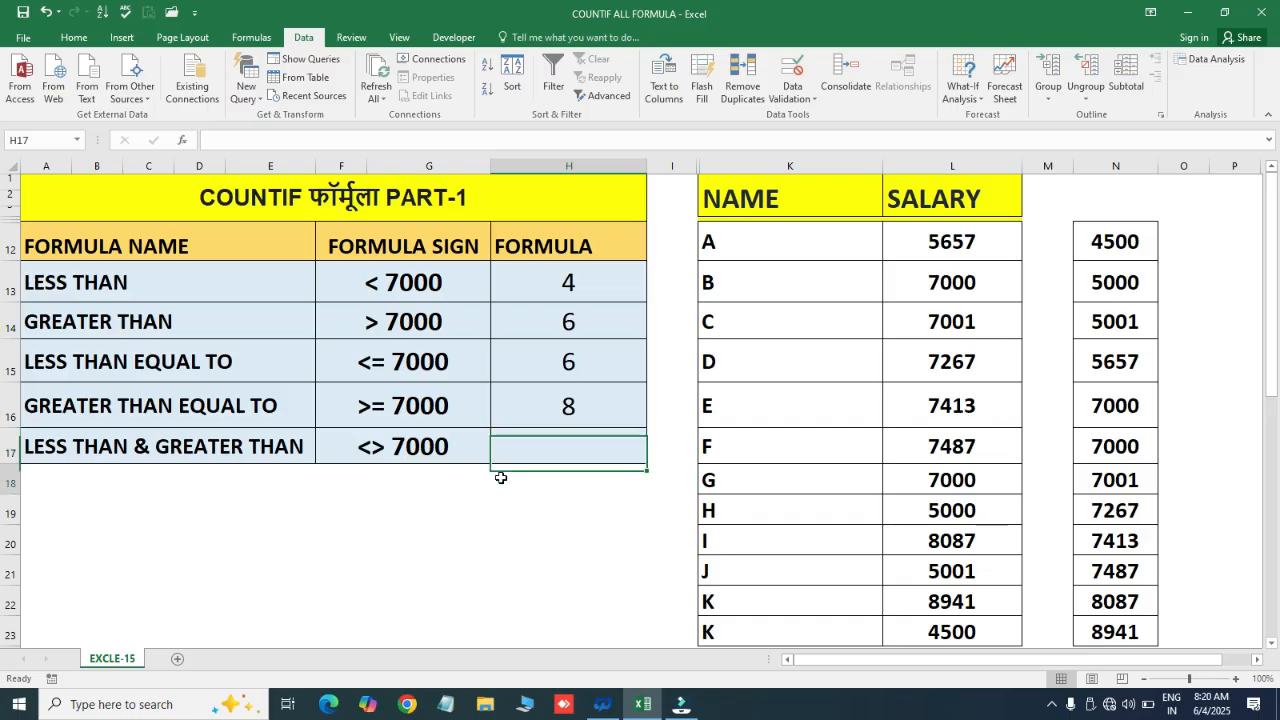
pyautogui.click(530, 456)
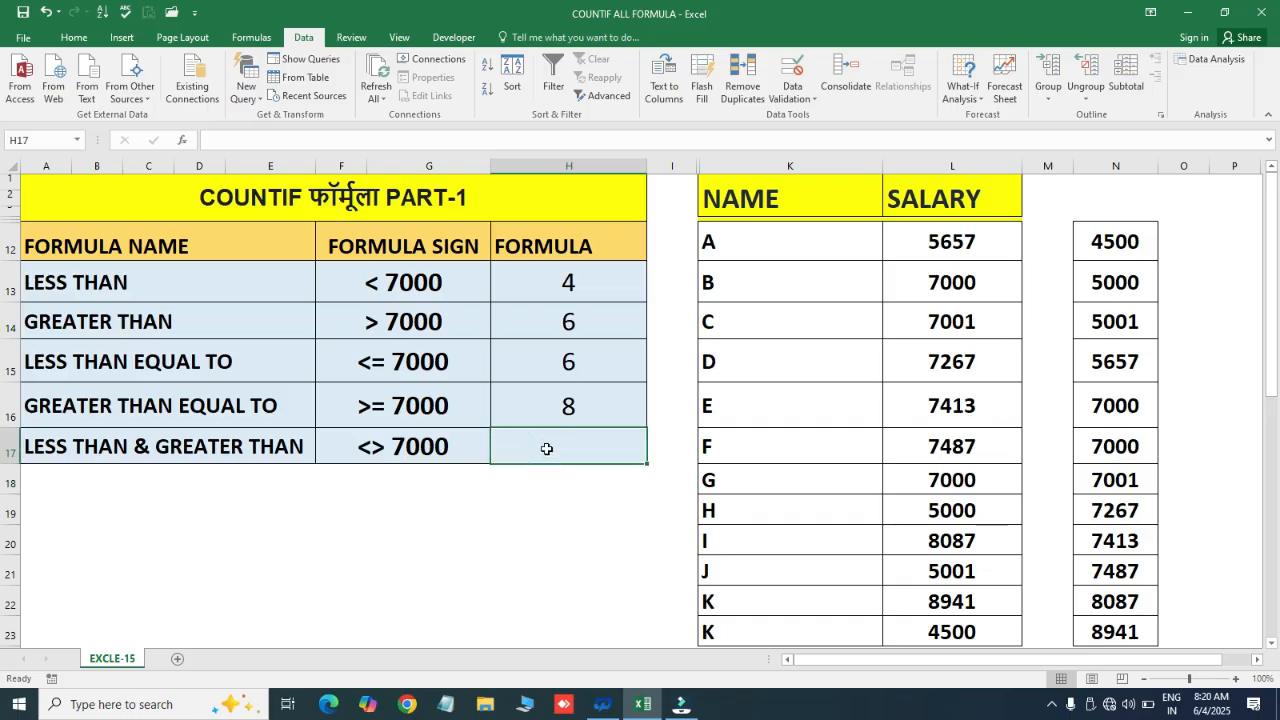
pyautogui.write('=COU')
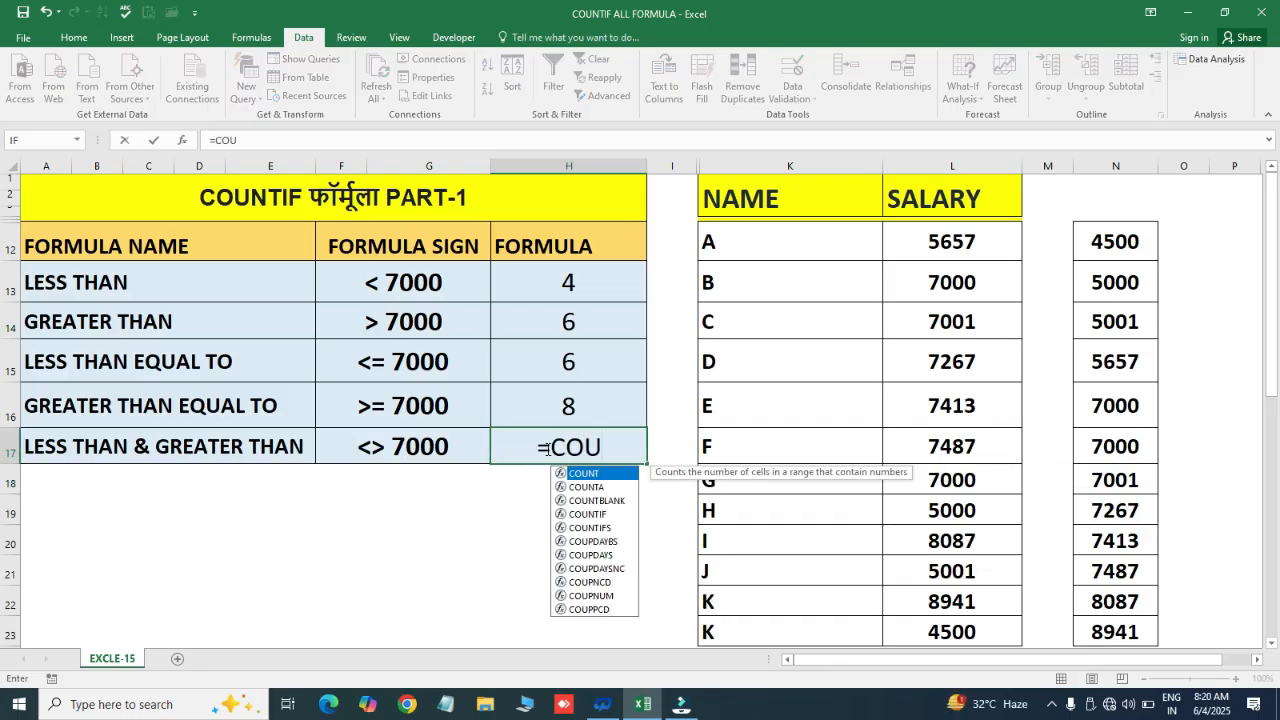
pyautogui.press('Escape')
pyautogui.press('Up')
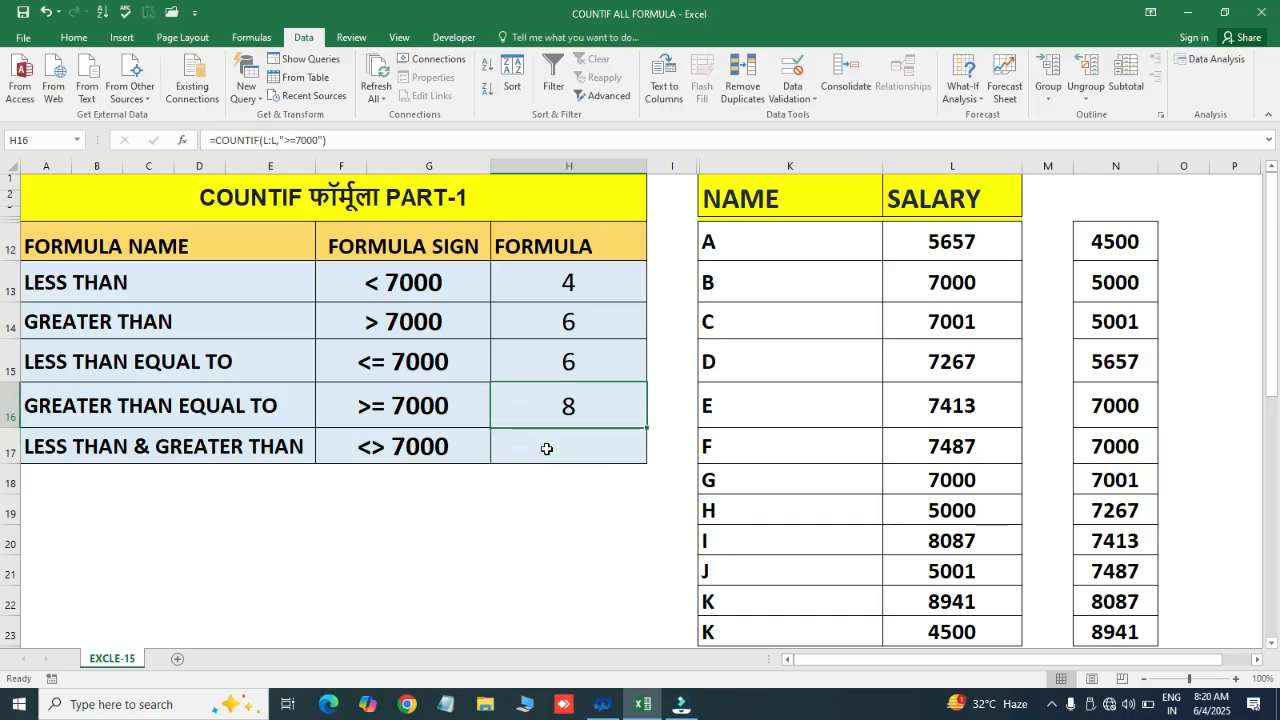
pyautogui.hotkey('ctrl', 'c')
# Step: Start a COUNTIF formula in H17 with only the salary cells L12:L23 as its range
pyautogui.doubleClick(547, 449)
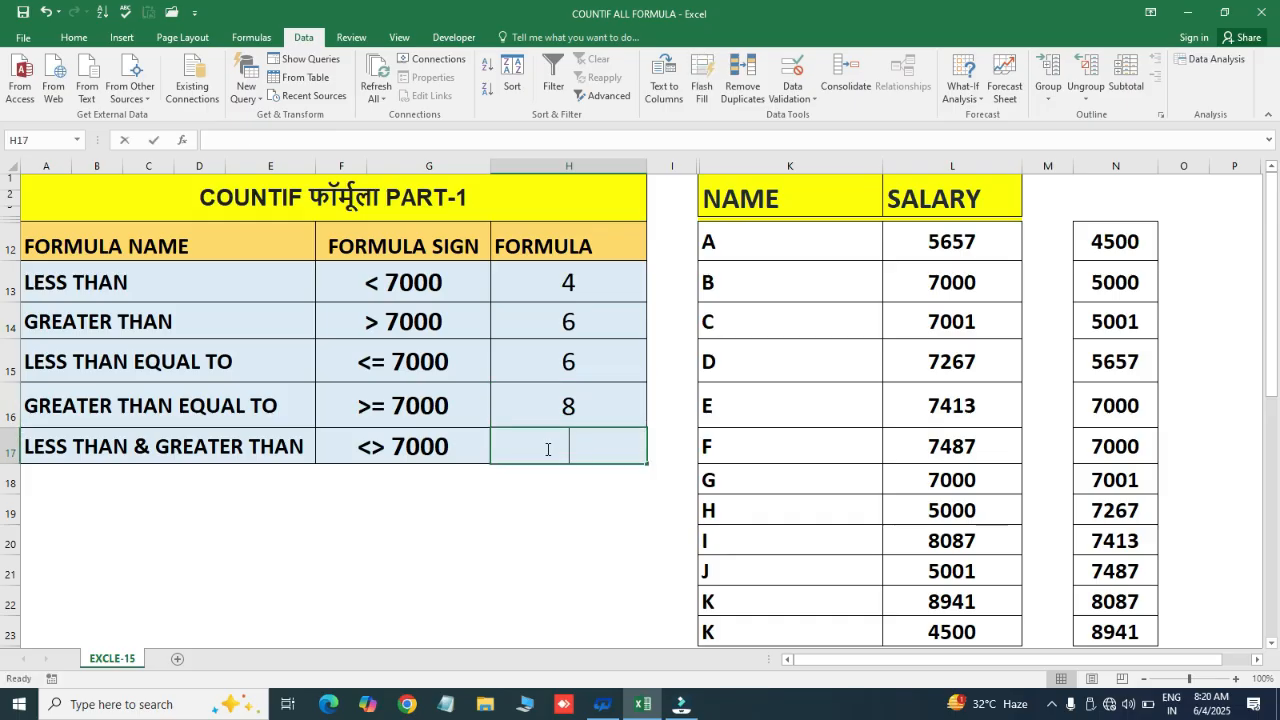
pyautogui.write('=COUN')
pyautogui.press('Down')
pyautogui.press('Down')
pyautogui.press('Down')
pyautogui.press('Tab')
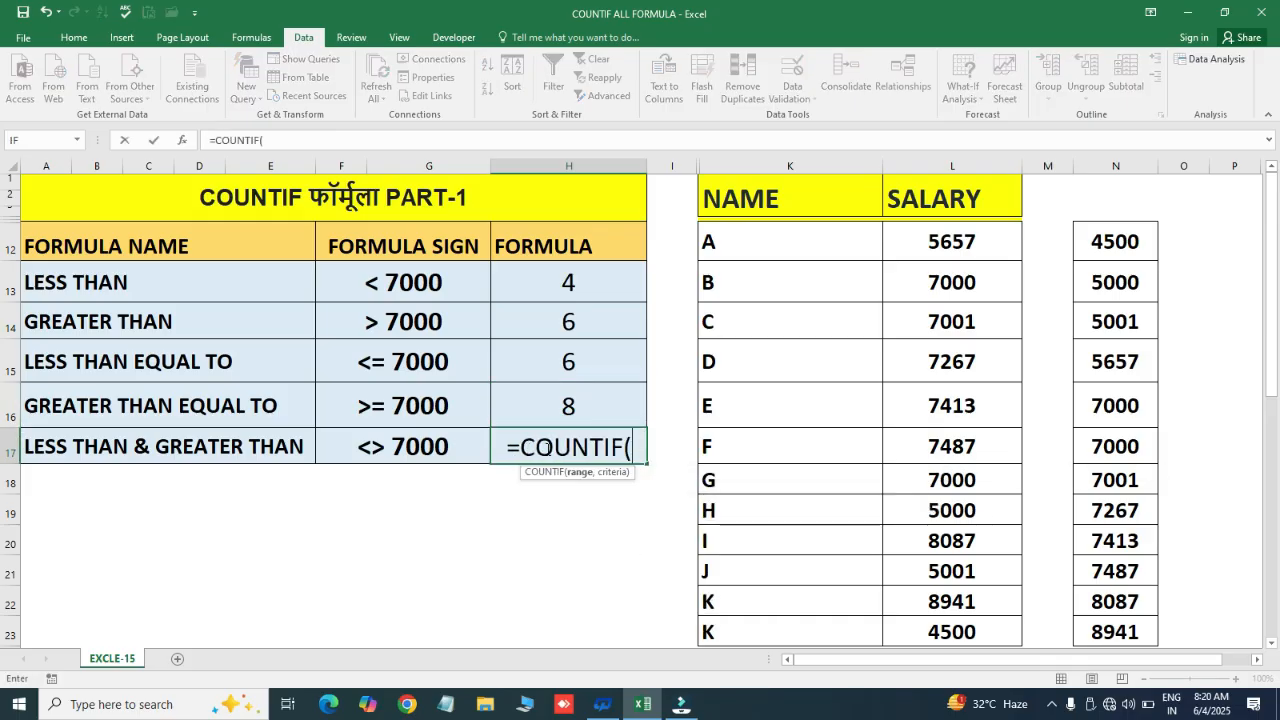
pyautogui.click(953, 225)
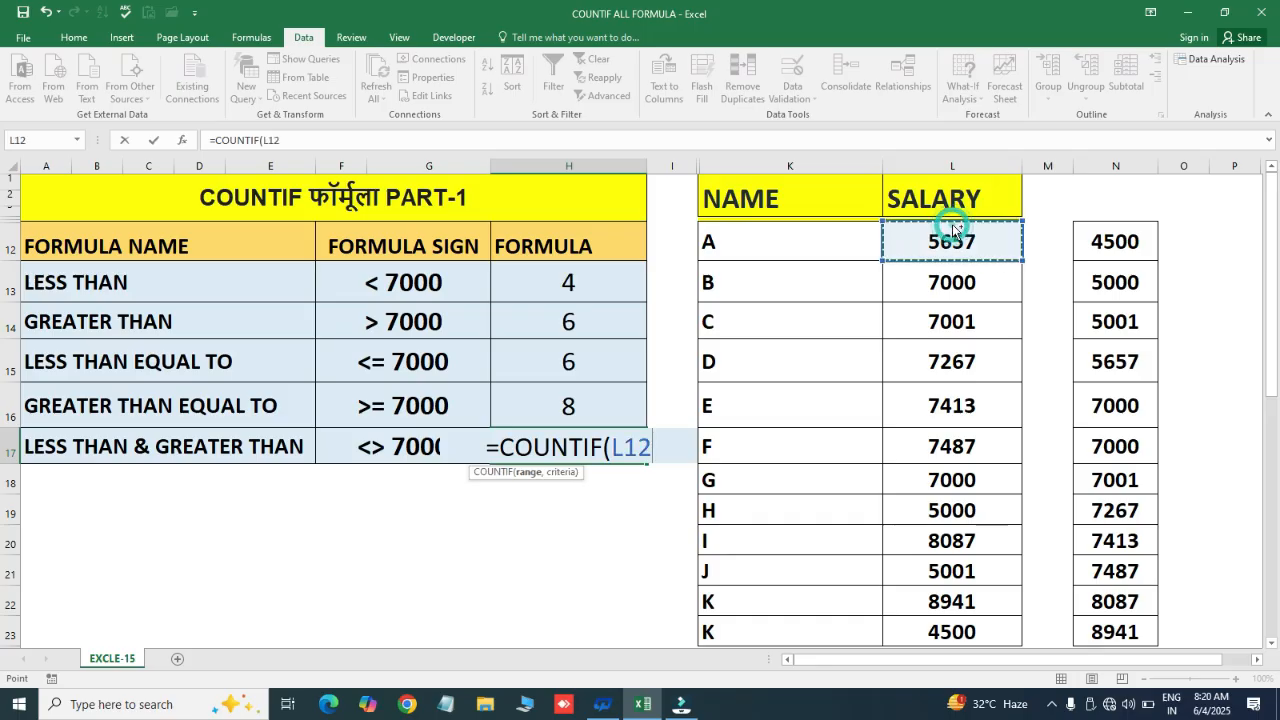
pyautogui.hotkey('ctrl', 'shift', 'Down')
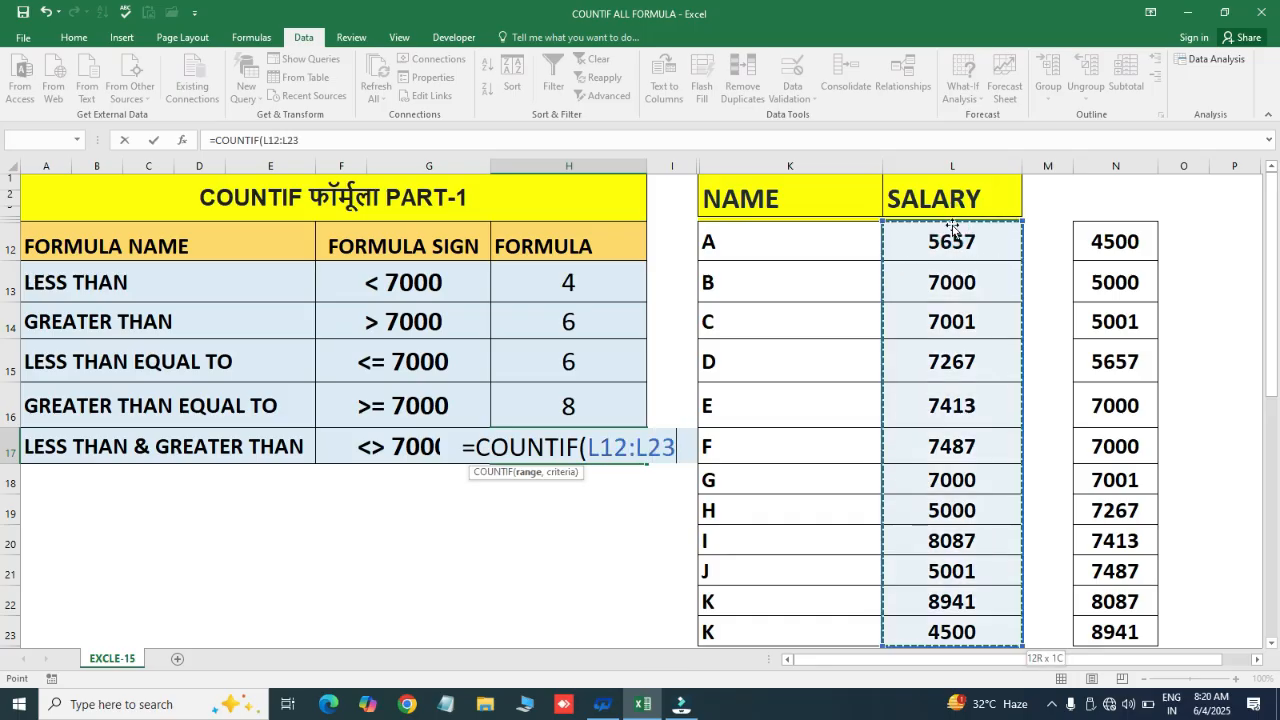
pyautogui.hotkey('shift', 'Down')
pyautogui.hotkey('shift', 'Up')
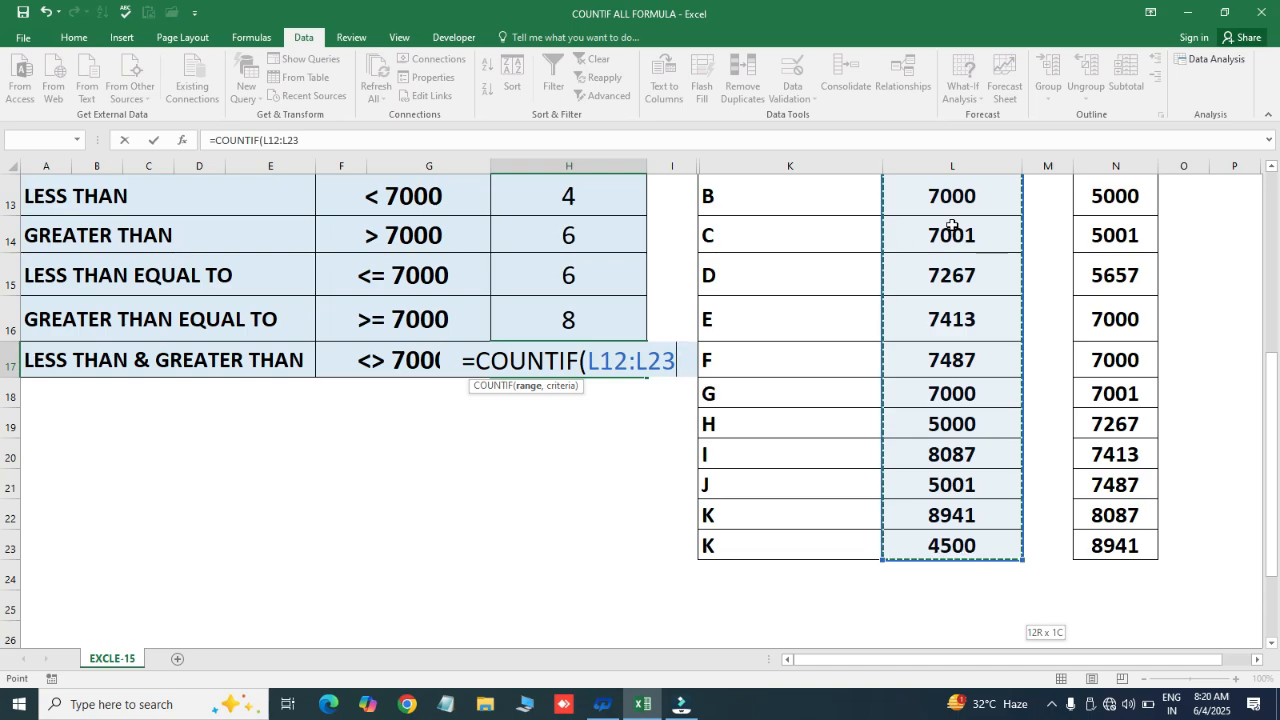
# Step: Finish the formula in H17 with the criterion "<>7000" so it reads =COUNTIF(L12:L23,"<>7000")
pyautogui.write(',')
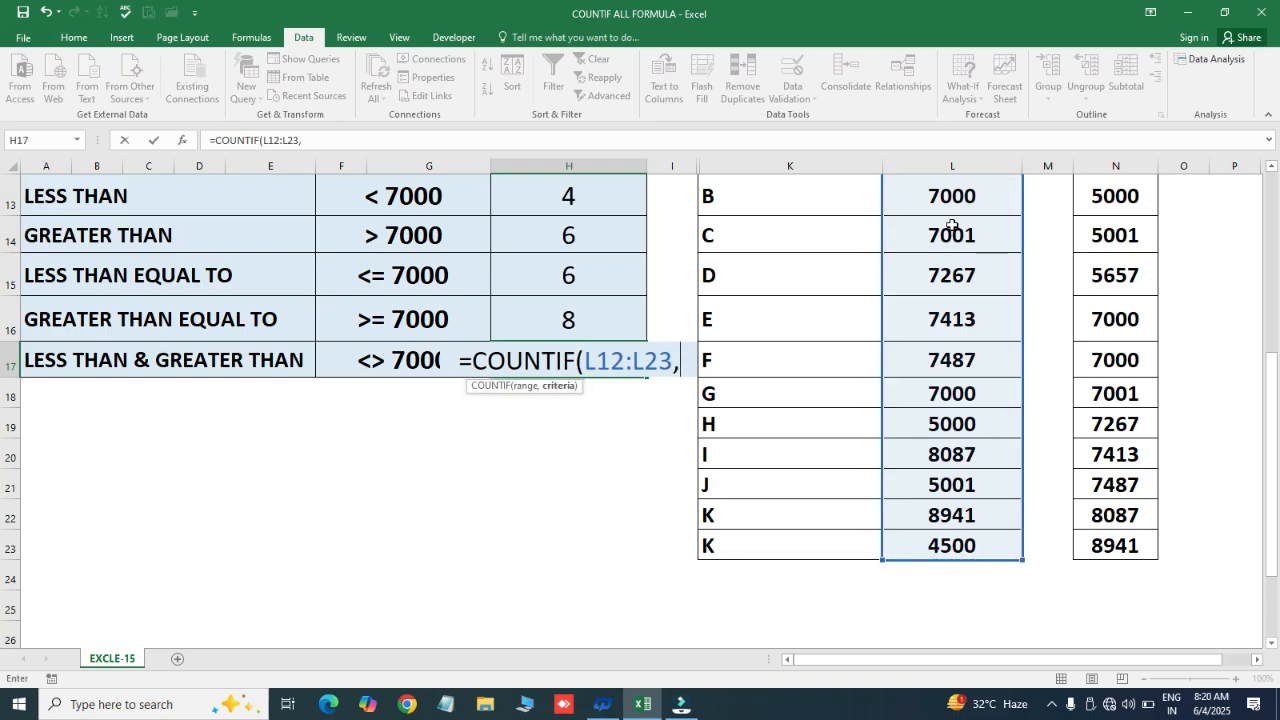
pyautogui.write('"<>7000')
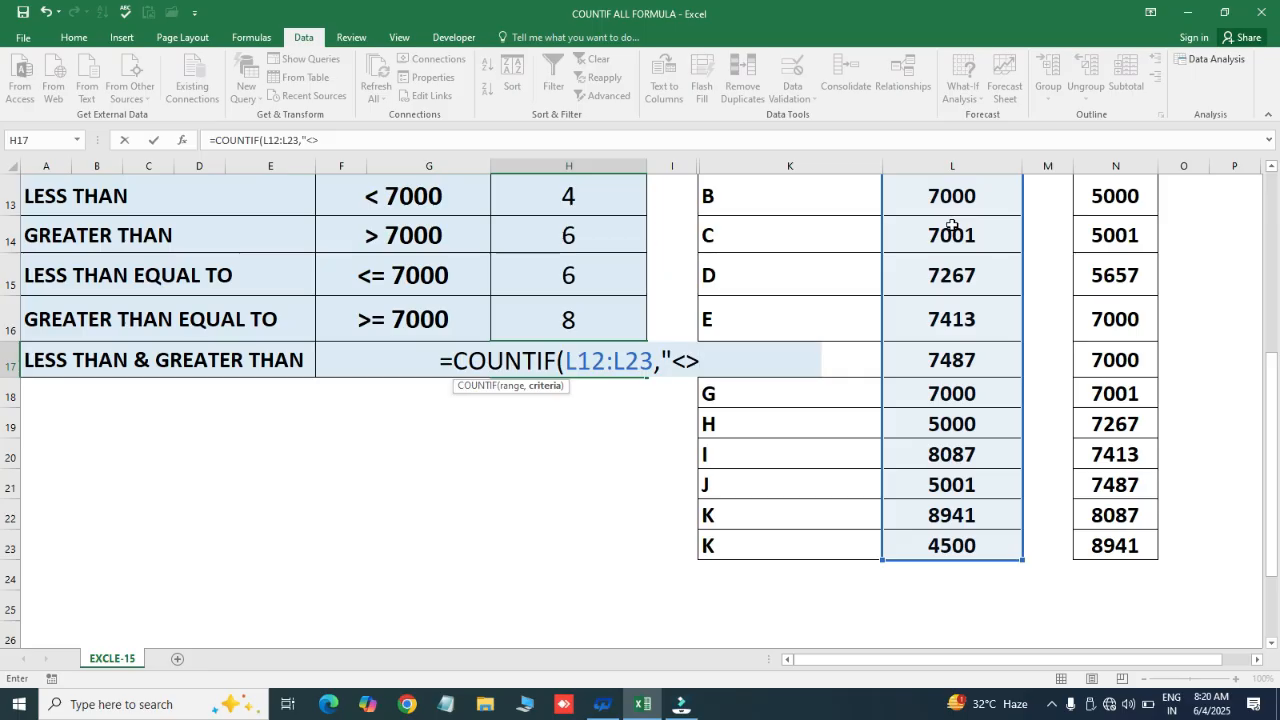
pyautogui.write('")')
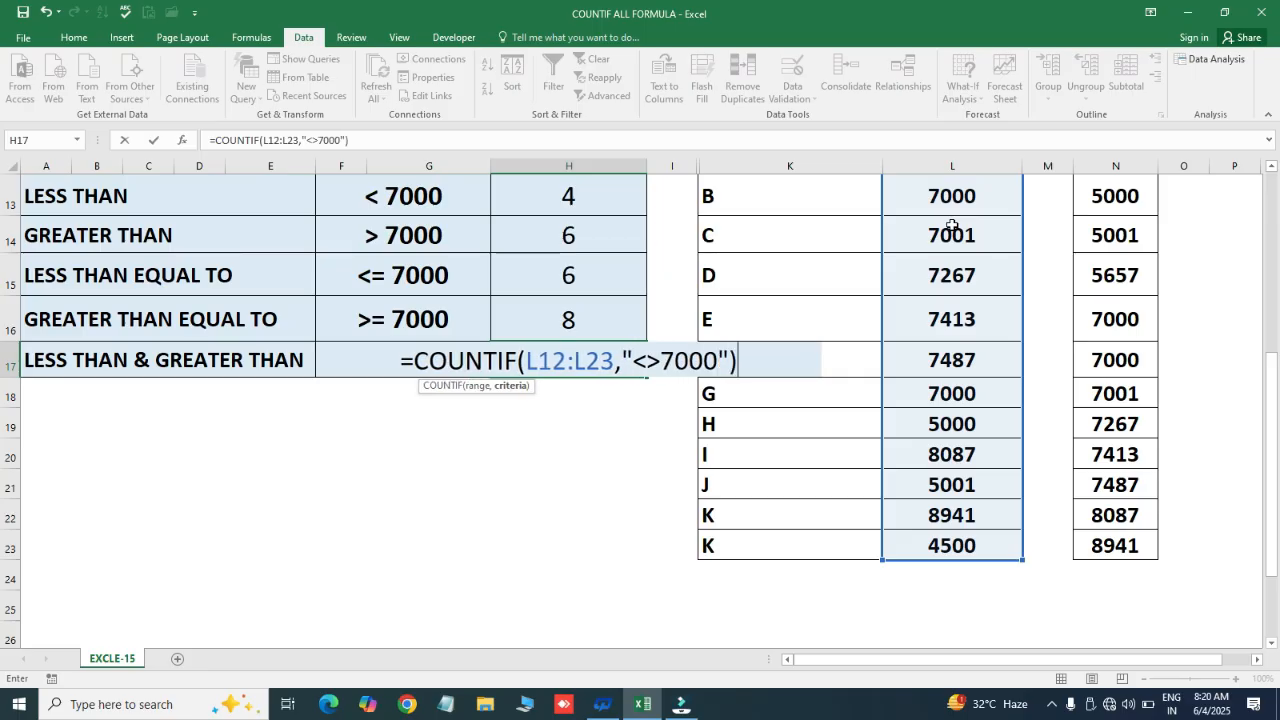
pyautogui.hotkey('ctrl', 'Return')
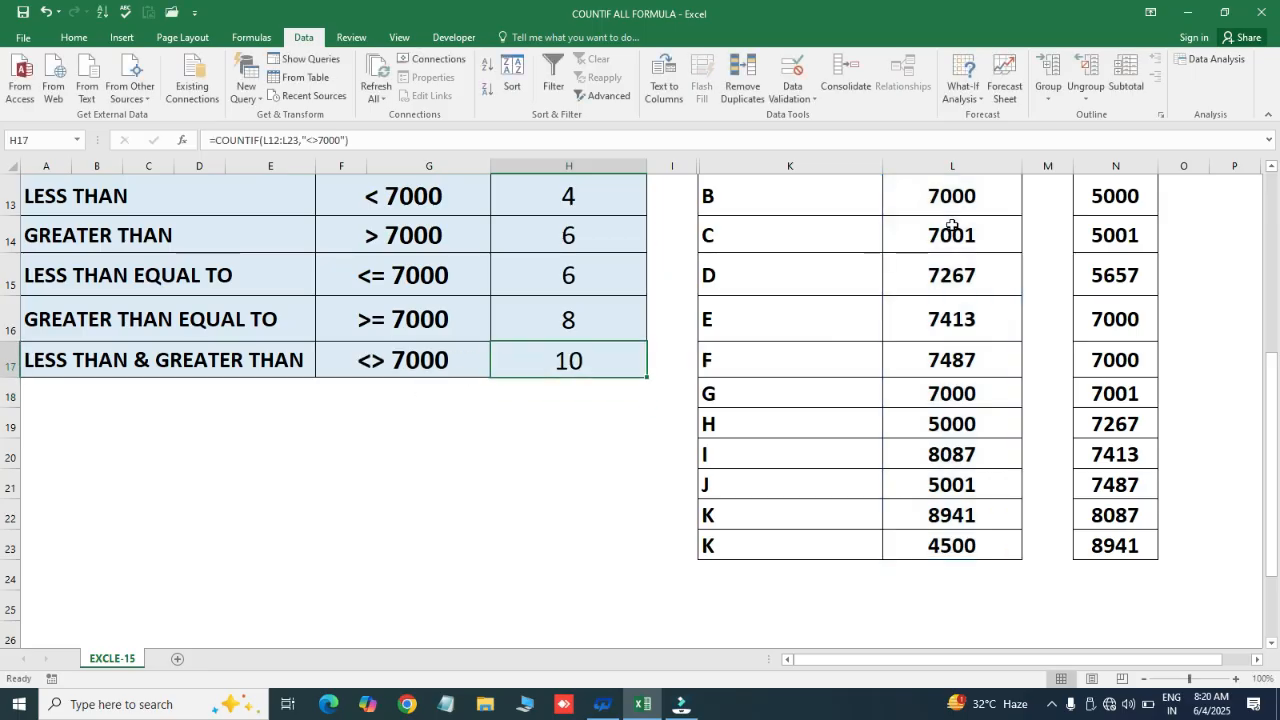
# Step: Count the sorted salaries below 7000 in N12:N15 to check the LESS THAN & GREATER THAN result
pyautogui.scroll(1, 952, 226)
pyautogui.click(952, 226)
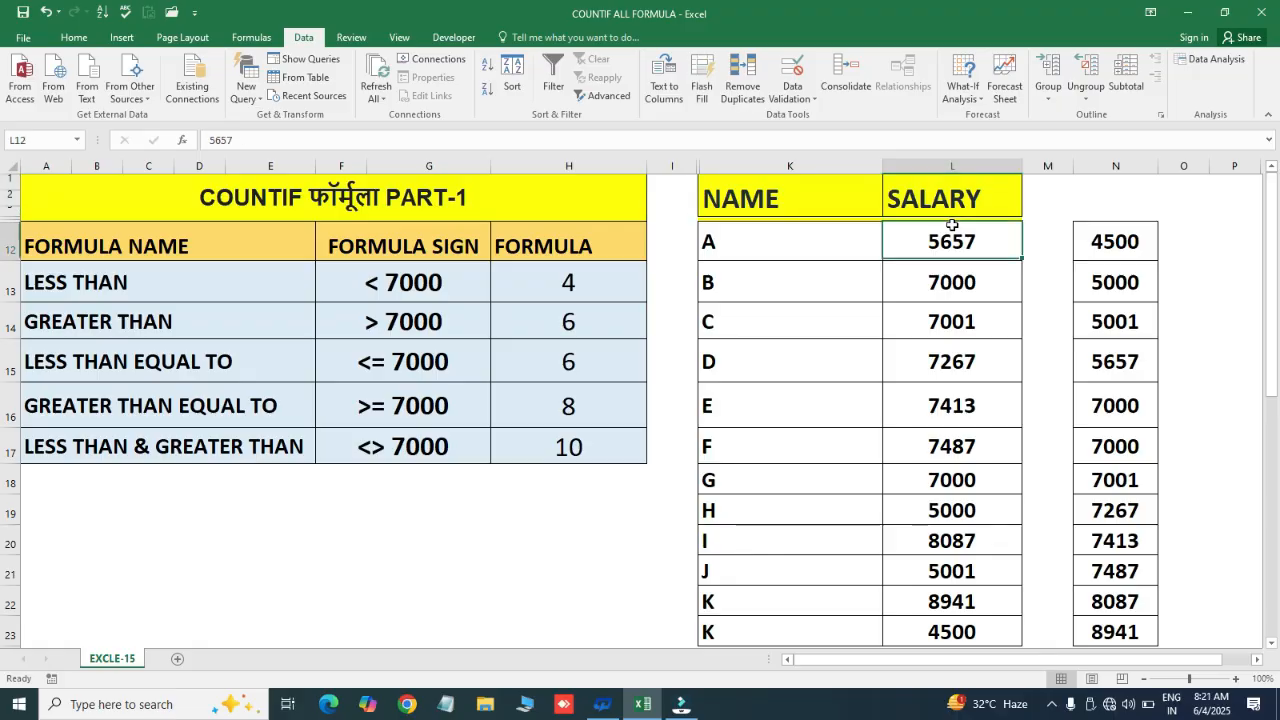
pyautogui.press('Right')
pyautogui.press('Right')
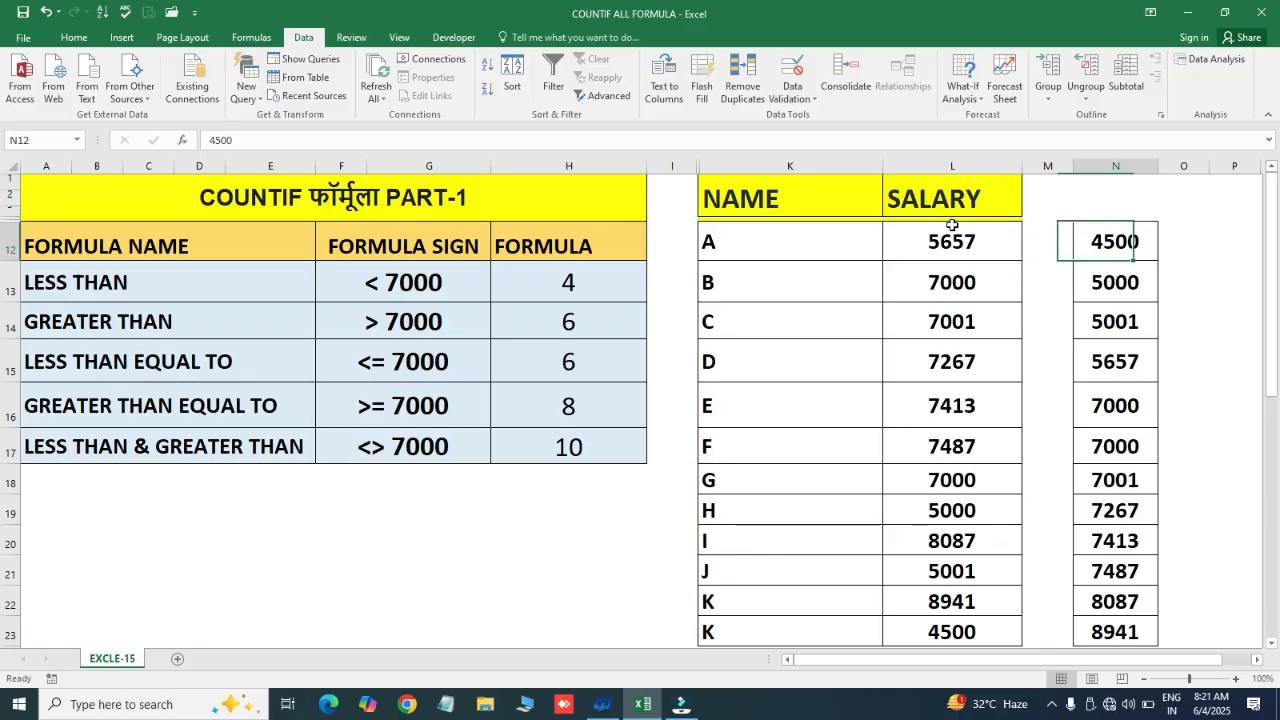
pyautogui.hotkey('shift', 'Down')
pyautogui.hotkey('shift', 'Down')
pyautogui.hotkey('shift', 'Down')
pyautogui.hotkey('shift', 'Down')
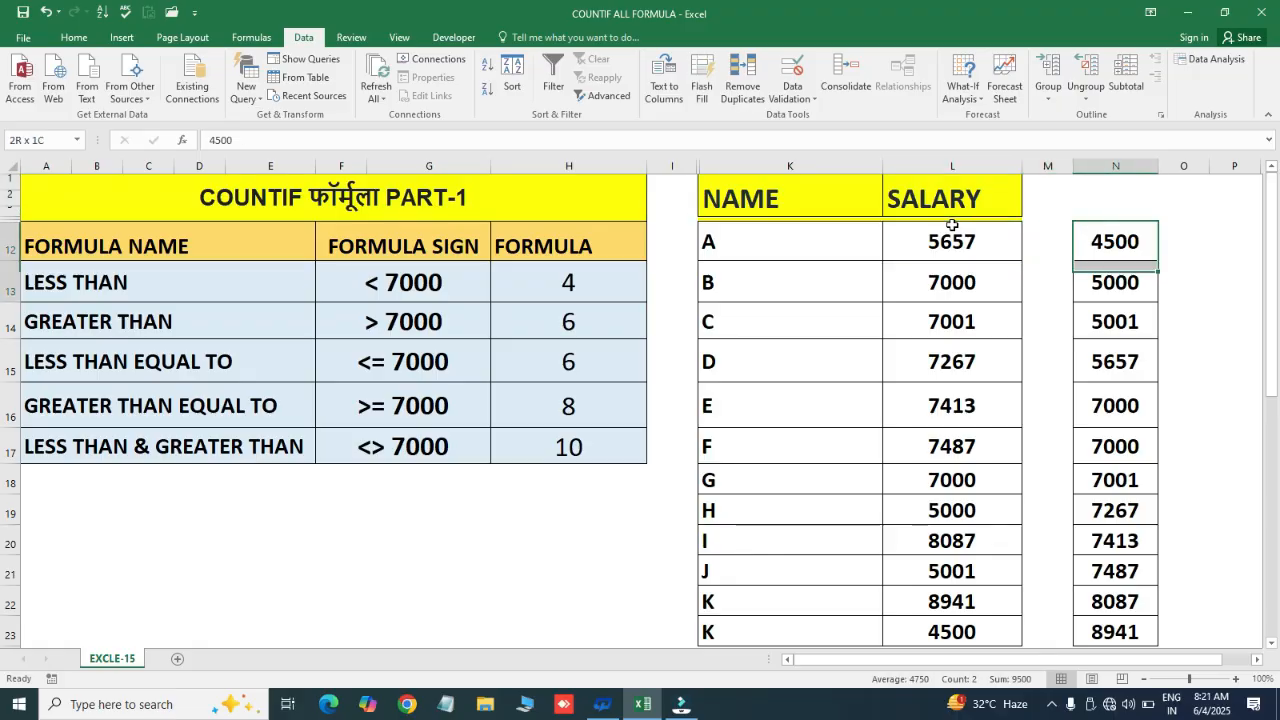
pyautogui.hotkey('shift', 'Up')
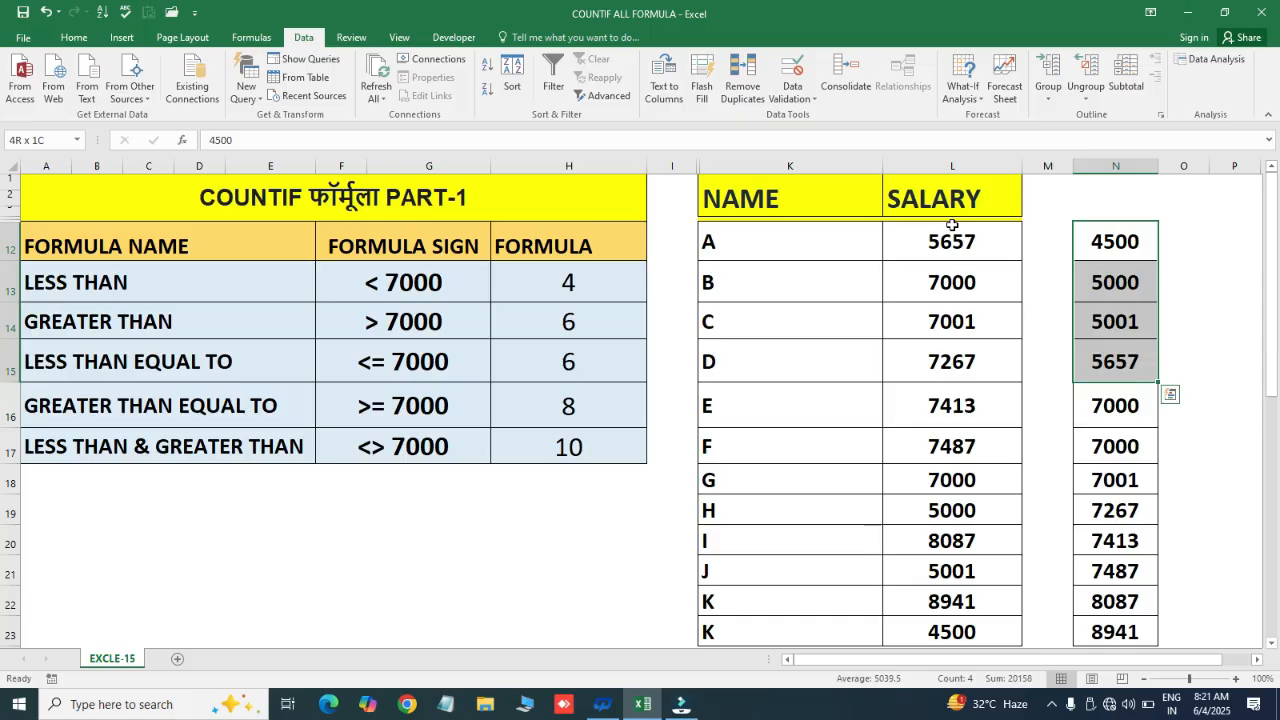
pyautogui.hotkey('shift', 'Up')
# Step: Note the number of salaries below 7000 by entering 4 in cell Q12
pyautogui.press('Right')
pyautogui.press('Right')
pyautogui.press('Right')
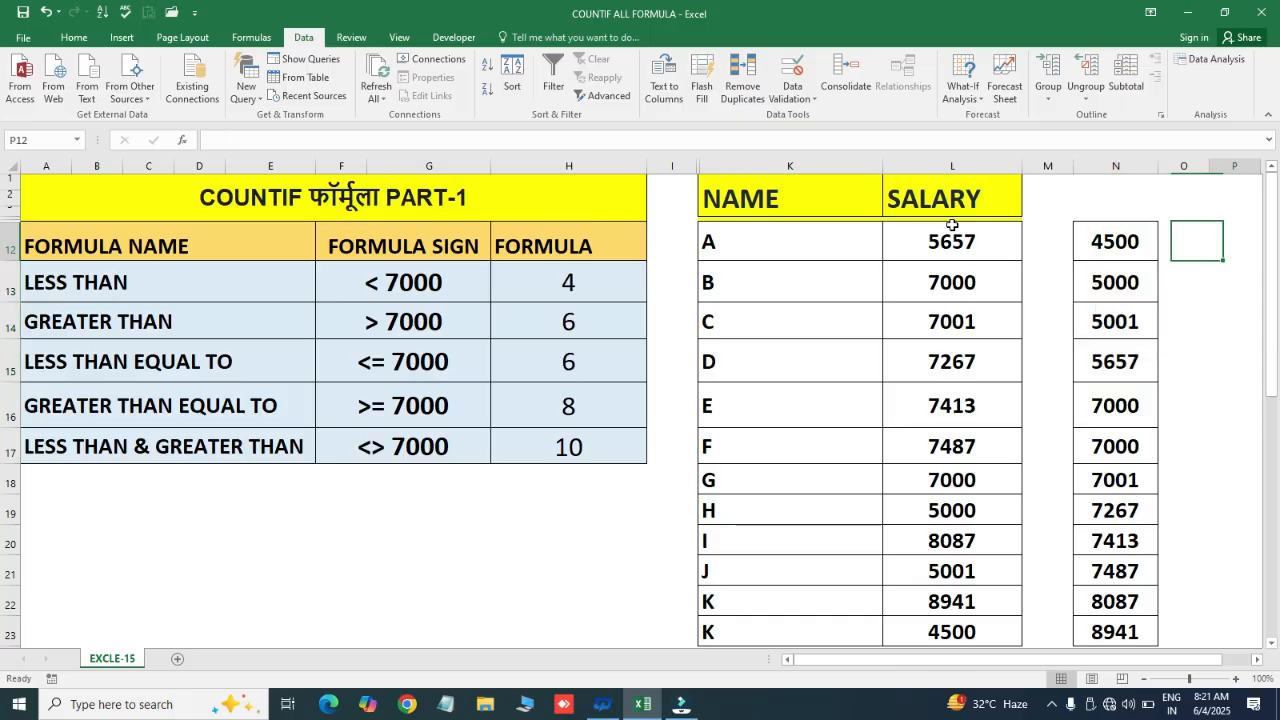
pyautogui.write('4')
pyautogui.press('Return')
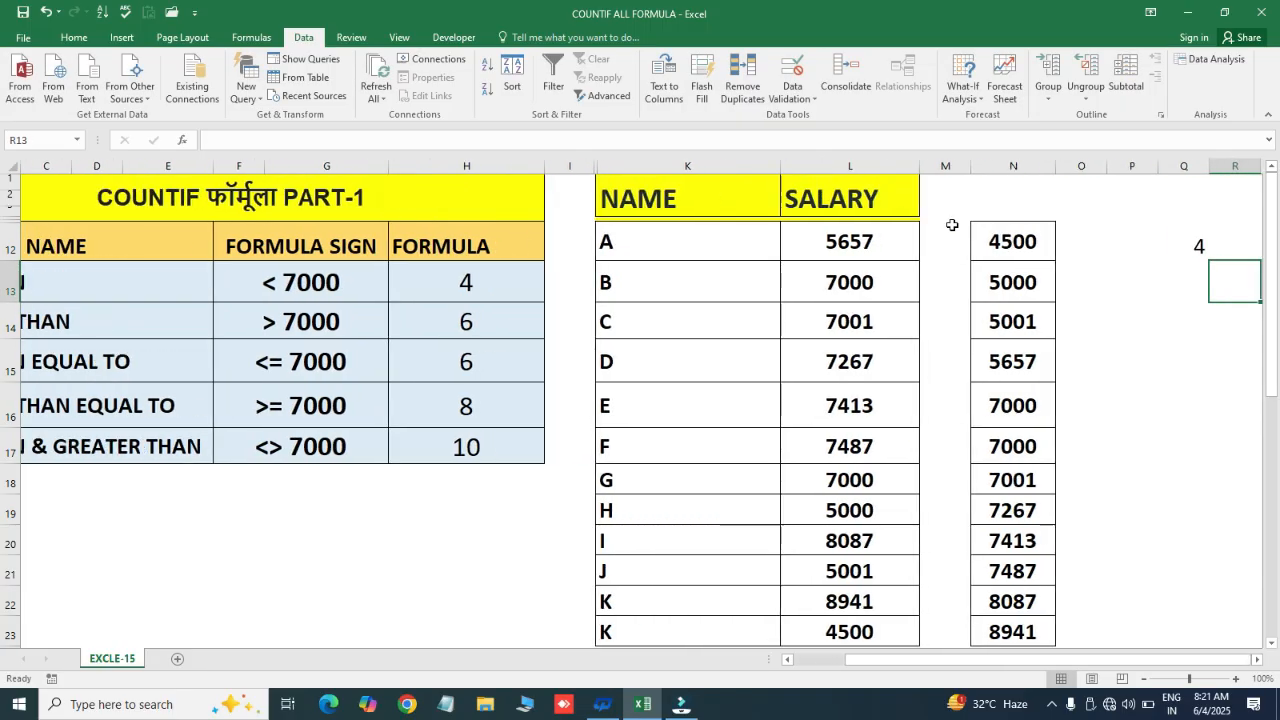
# Step: Count the sorted salaries above 7000 in N18:N23 to check the LESS THAN & GREATER THAN result
pyautogui.press('Left')
pyautogui.press('Left')
pyautogui.press('Down')
pyautogui.press('Down')
pyautogui.press('Down')
pyautogui.press('Down')
pyautogui.press('Down')
pyautogui.press('Down')
pyautogui.press('Left')
pyautogui.press('Up')
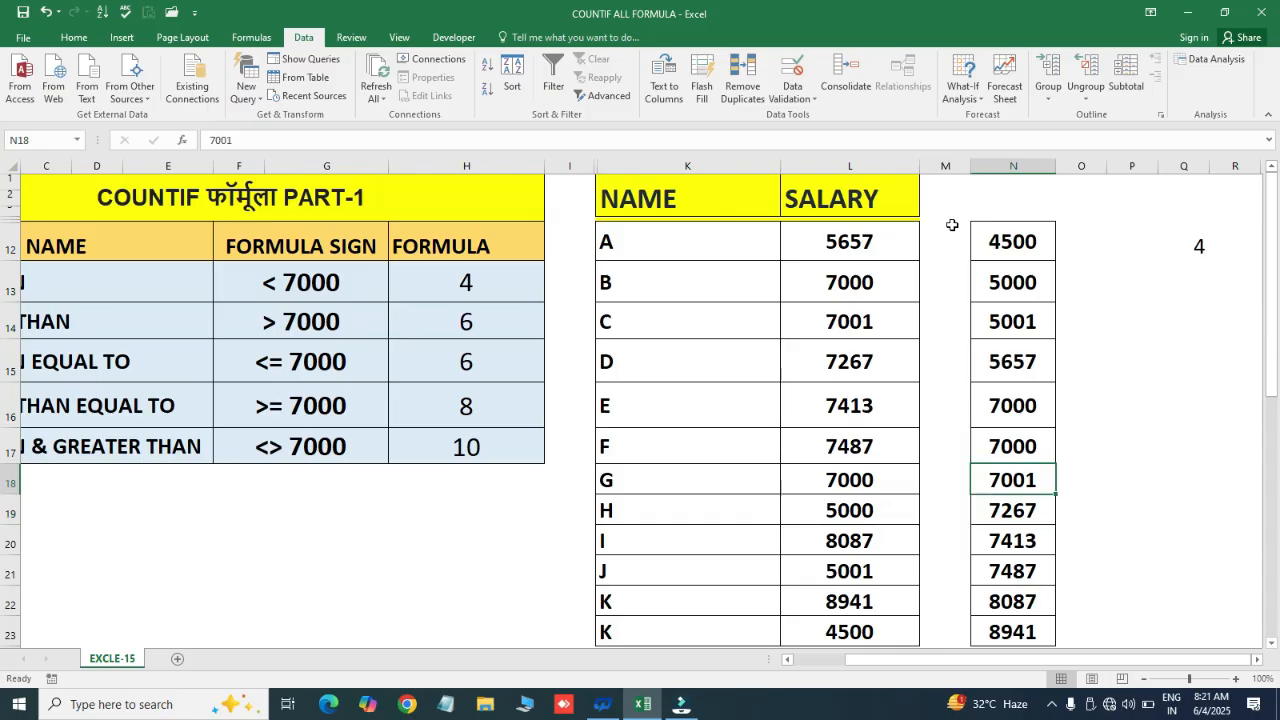
pyautogui.hotkey('ctrl', 'shift', 'Down')
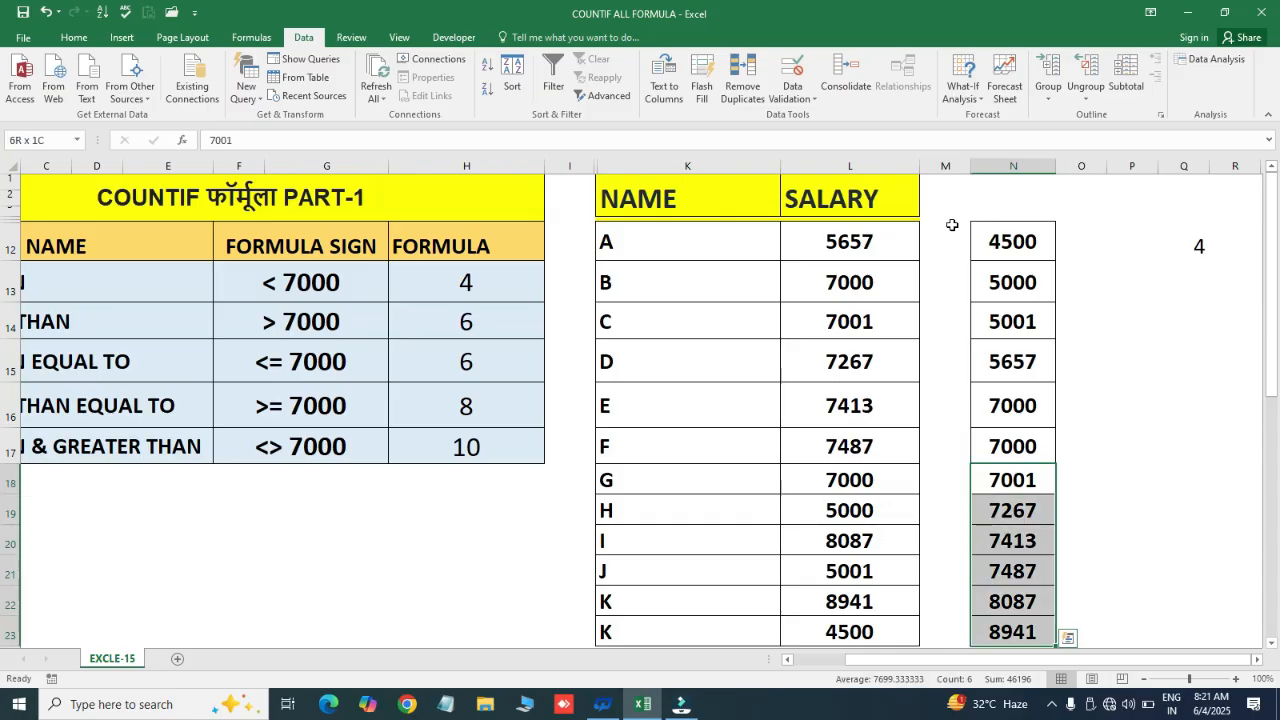
pyautogui.hotkey('shift', 'Up')
pyautogui.hotkey('shift', 'Up')
# Step: Note the number of salaries above 7000 as 6 in cell Q13 and the combined total as 10 in Q14
pyautogui.press('Up')
pyautogui.press('Up')
pyautogui.press('Up')
pyautogui.press('Up')
pyautogui.press('Up')
pyautogui.press('Right')
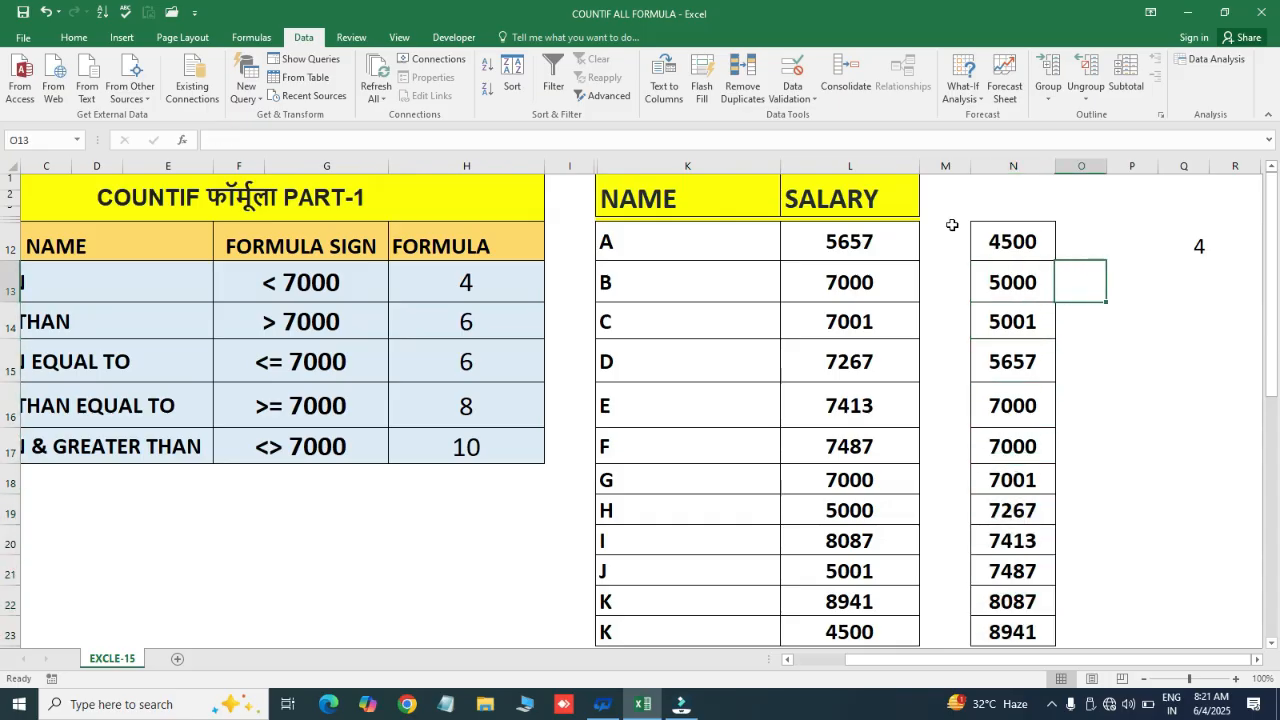
pyautogui.press('Right')
pyautogui.press('Right')
pyautogui.write('6')
pyautogui.press('Return')
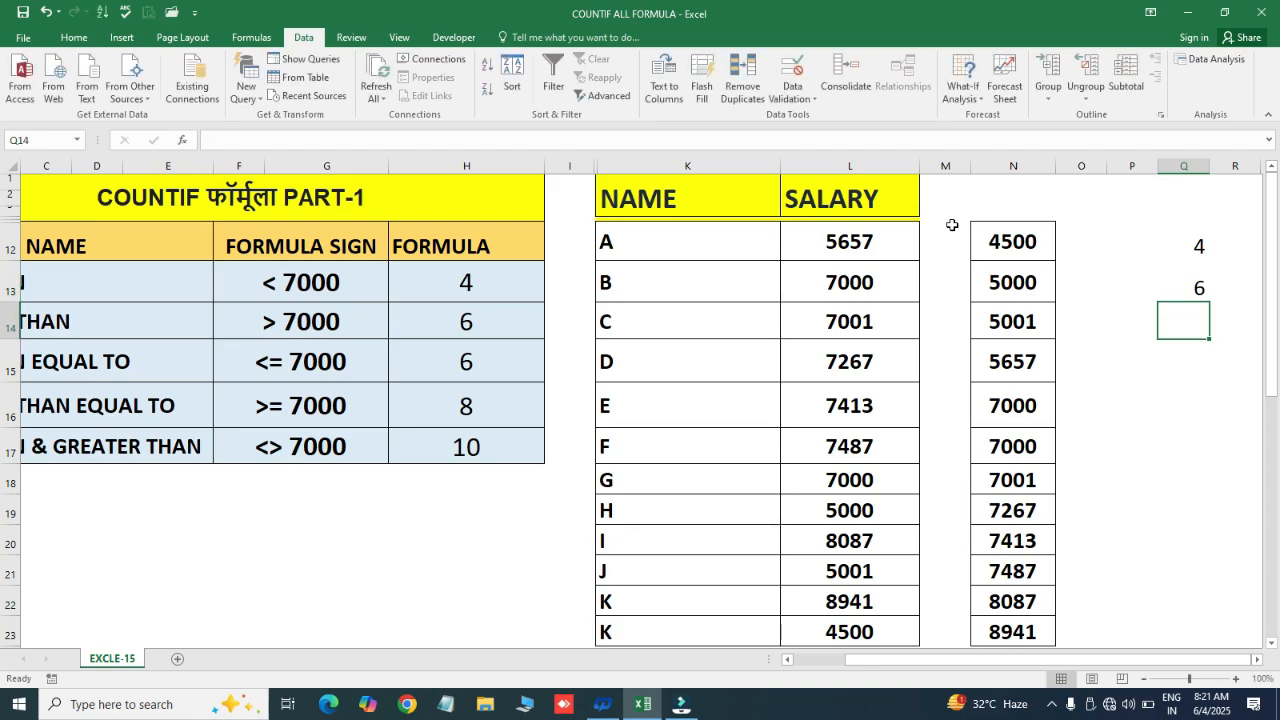
pyautogui.write('10')
pyautogui.press('Return')
# Step: Compare the noted total with the LESS THAN & GREATER THAN formula result in H17 and its <> 7000 sign
pyautogui.press('Left')
pyautogui.press('Left')
pyautogui.press('Left')
pyautogui.press('Left')
pyautogui.press('Left')
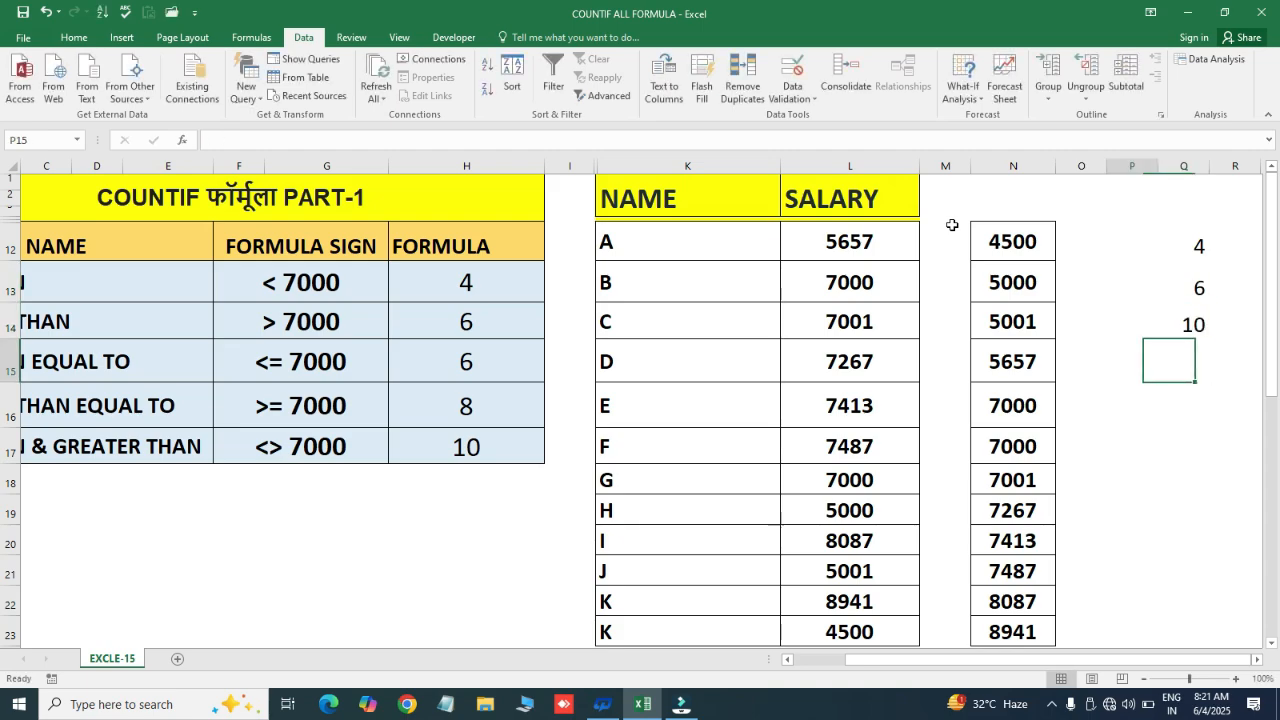
pyautogui.press('Left')
pyautogui.press('Left')
pyautogui.press('Left')
pyautogui.press('Down')
pyautogui.press('Down')
pyautogui.press('Down')
pyautogui.press('Up')
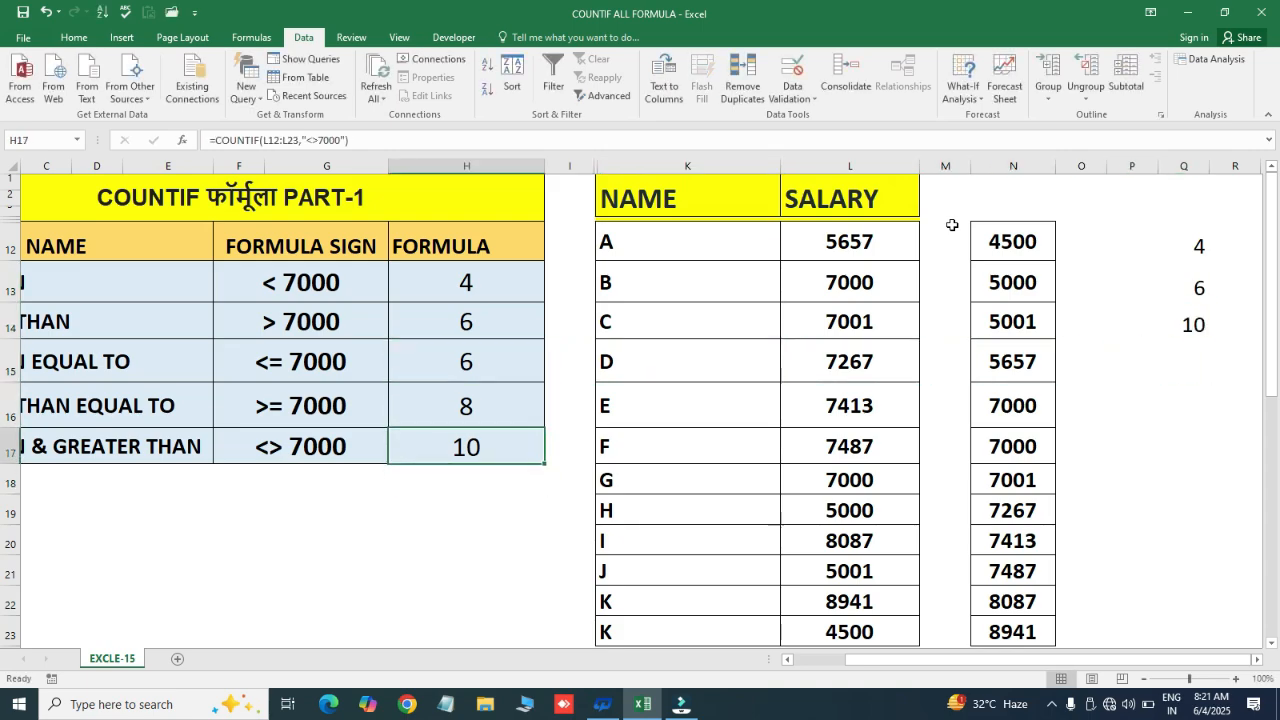
pyautogui.press('Left')
pyautogui.press('Left')
pyautogui.press('Right')
pyautogui.press('Right')
pyautogui.press('Right')
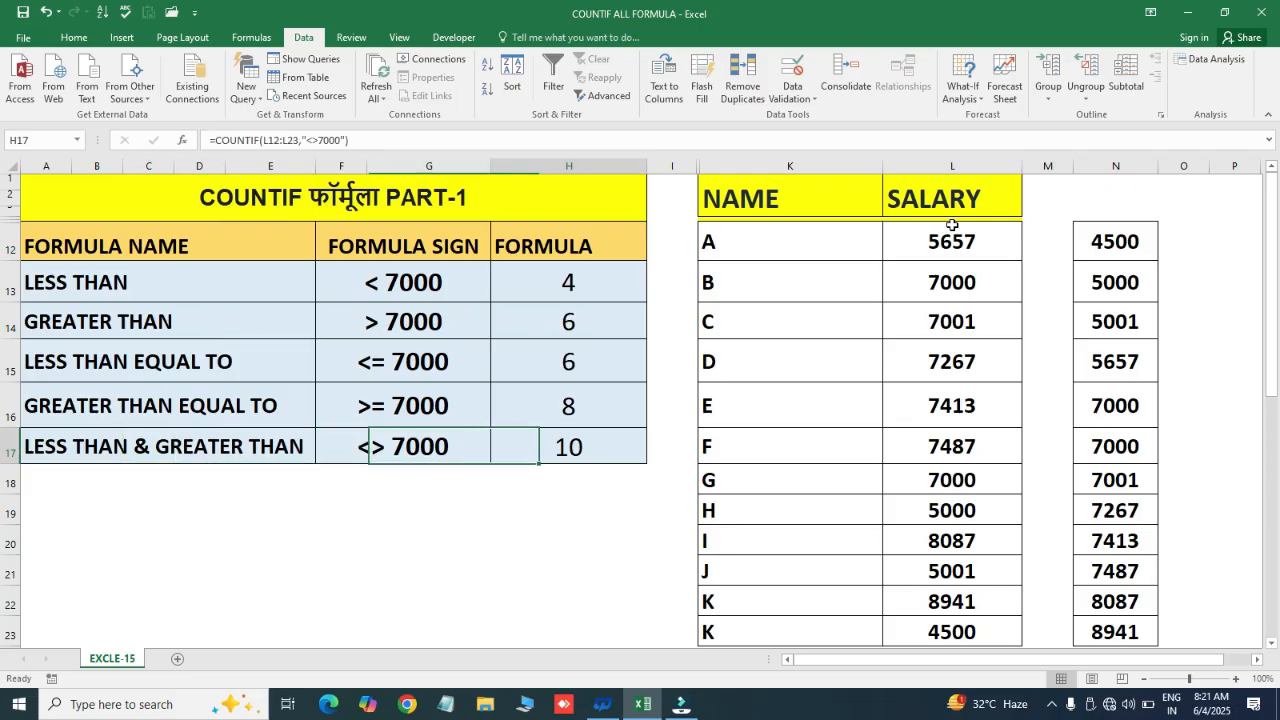
pyautogui.press('Left')
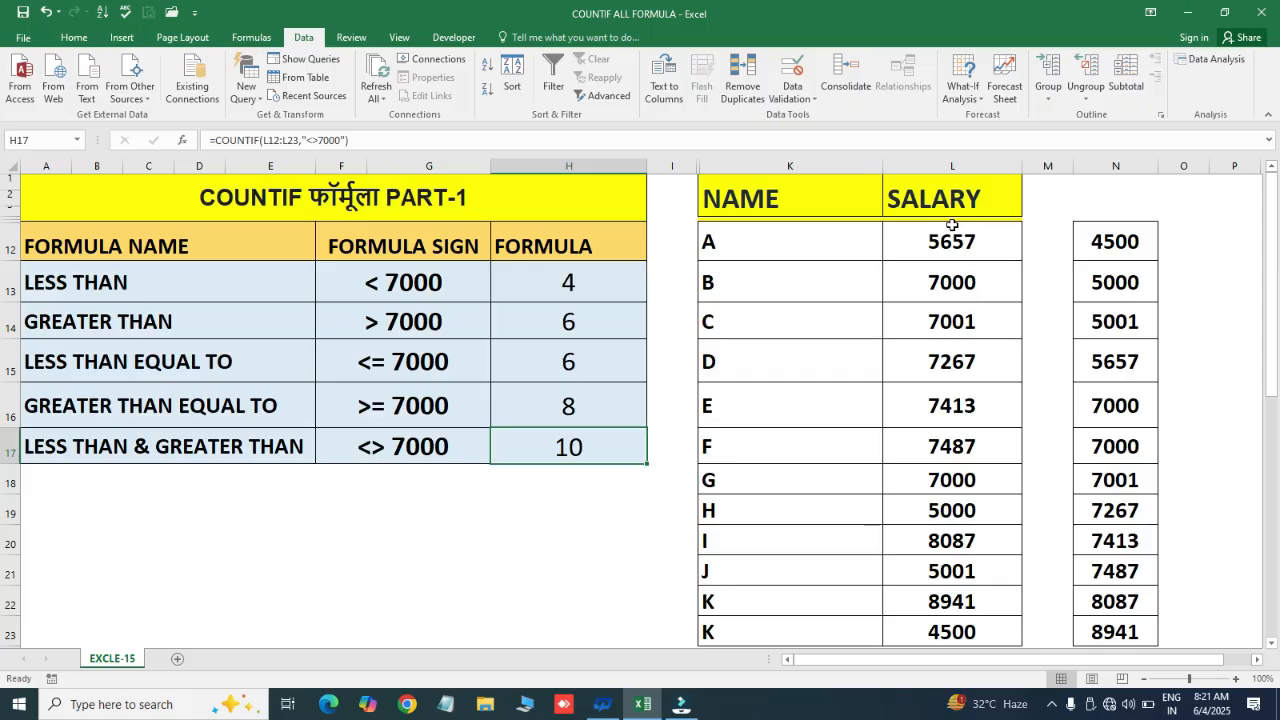
# Step: Make the COUNTIF results in H13:H17 bold
pyautogui.press('Up')
pyautogui.press('Up')
pyautogui.press('Up')
pyautogui.press('Up')
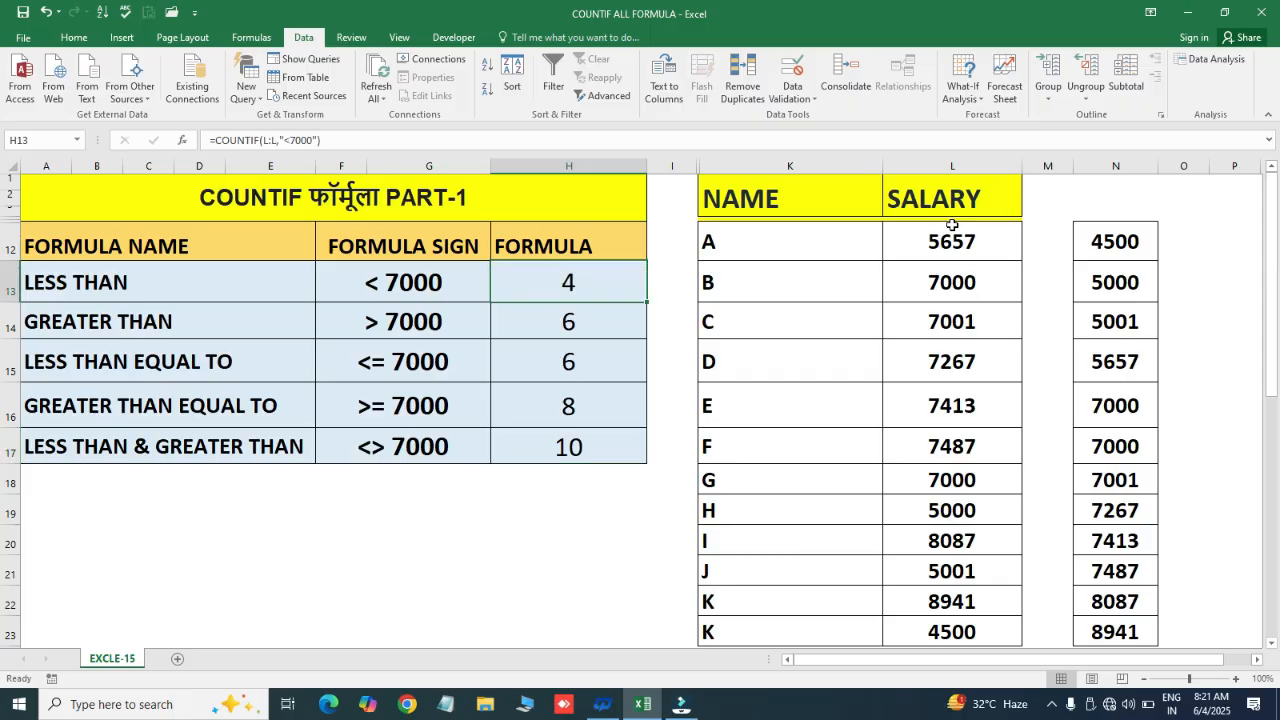
pyautogui.hotkey('shift', 'Down')
pyautogui.hotkey('shift', 'Down')
pyautogui.hotkey('shift', 'Down')
pyautogui.hotkey('shift', 'Down')
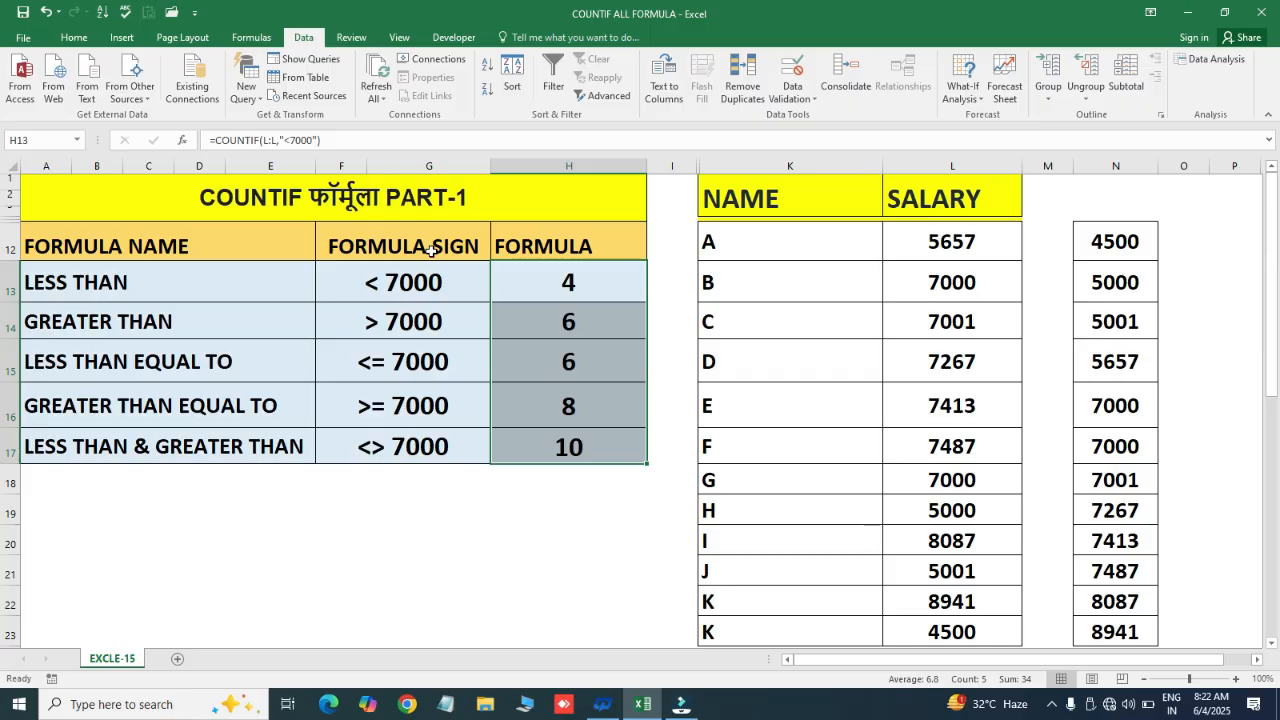
pyautogui.click(418, 206)
pyautogui.click(367, 399)
pyautogui.click(336, 199)
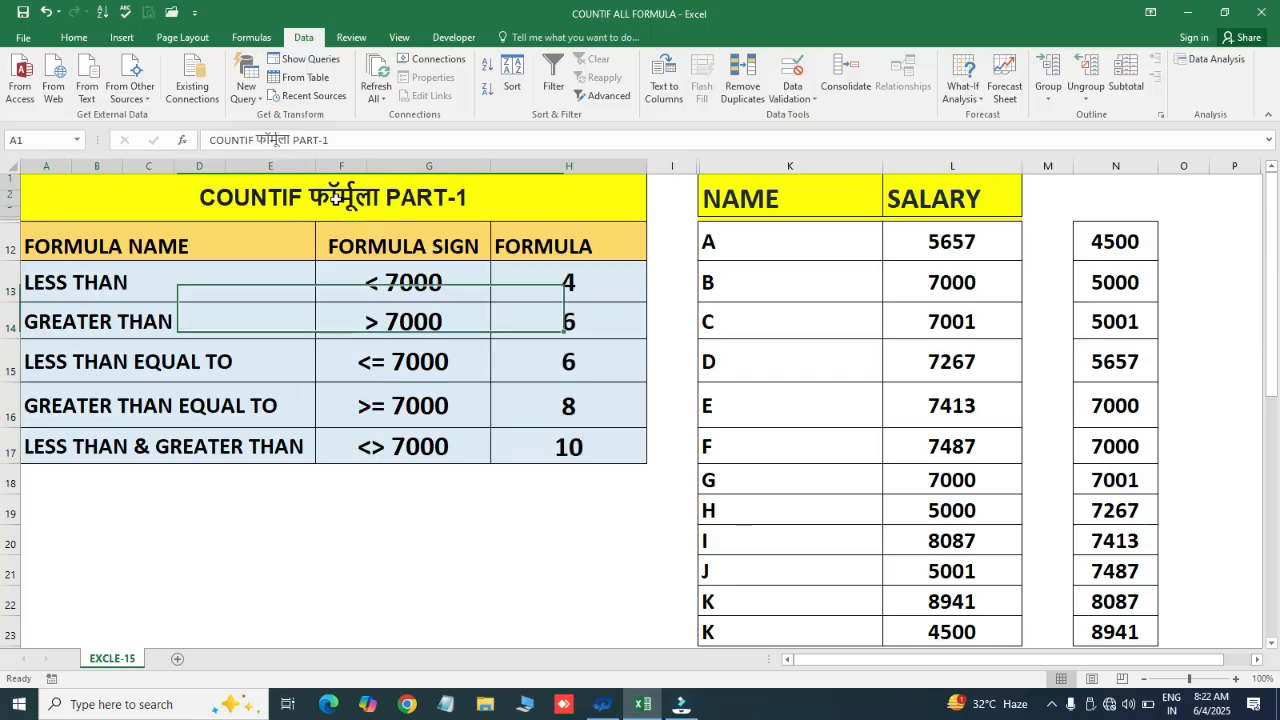